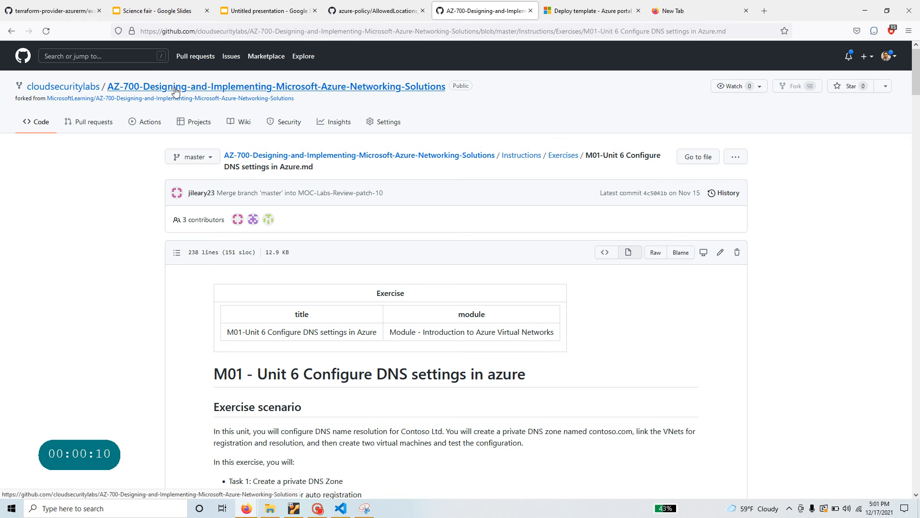
# - Highlight the lab title and the 'Configure DNS settings in azure' heading in the GitHub instructions
pyautogui.scroll(-3, 328, 229)
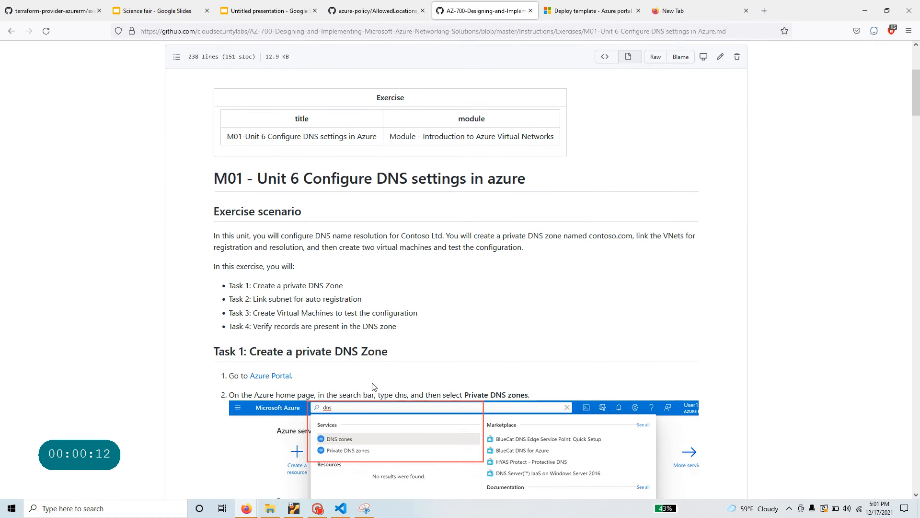
pyautogui.moveTo(313, 229); pyautogui.dragTo(537, 236)
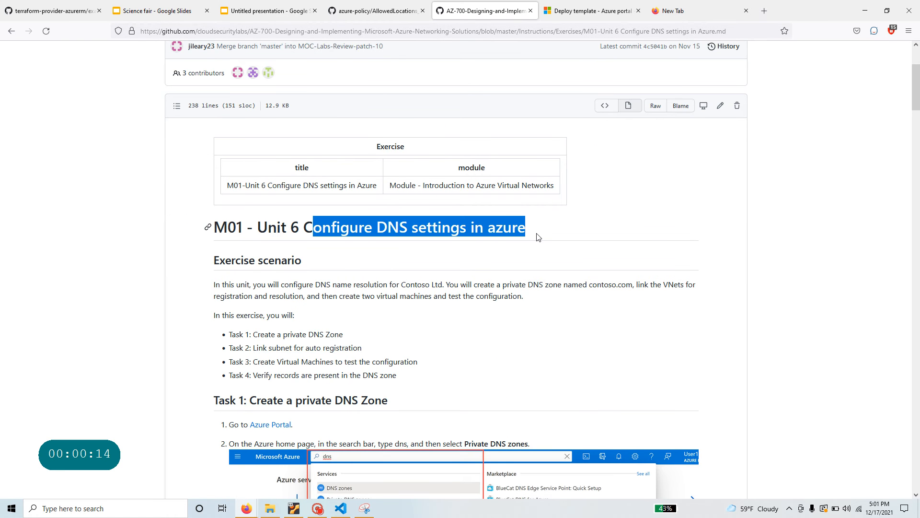
pyautogui.scroll(3, 415, 385)
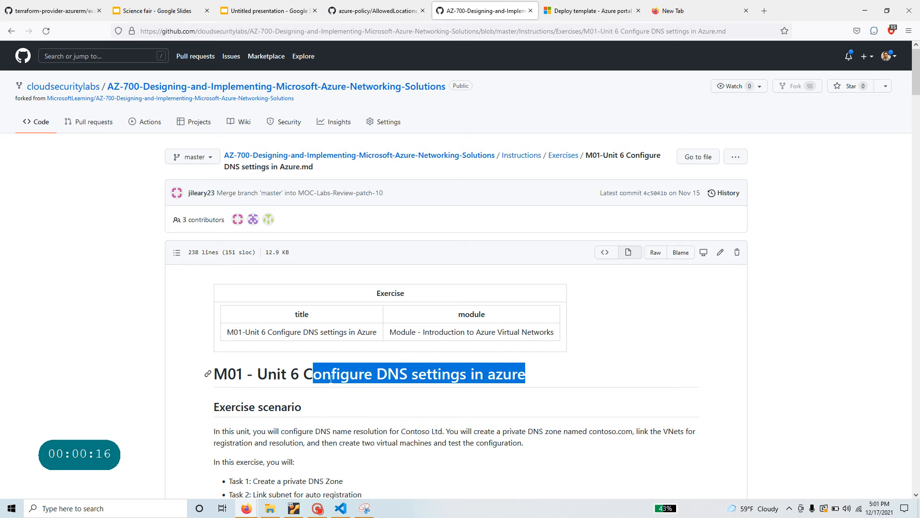
pyautogui.moveTo(307, 374); pyautogui.dragTo(527, 396)
pyautogui.scroll(-10, 527, 396)
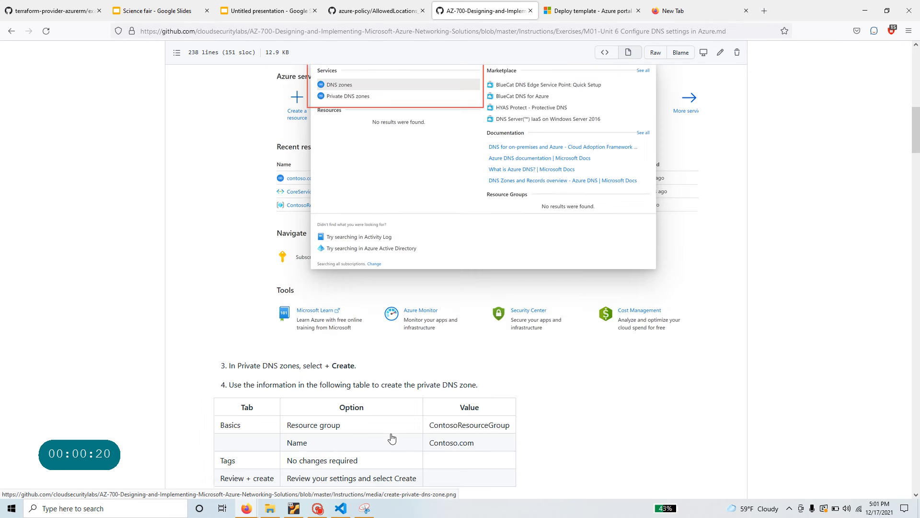
pyautogui.scroll(-7, 391, 438)
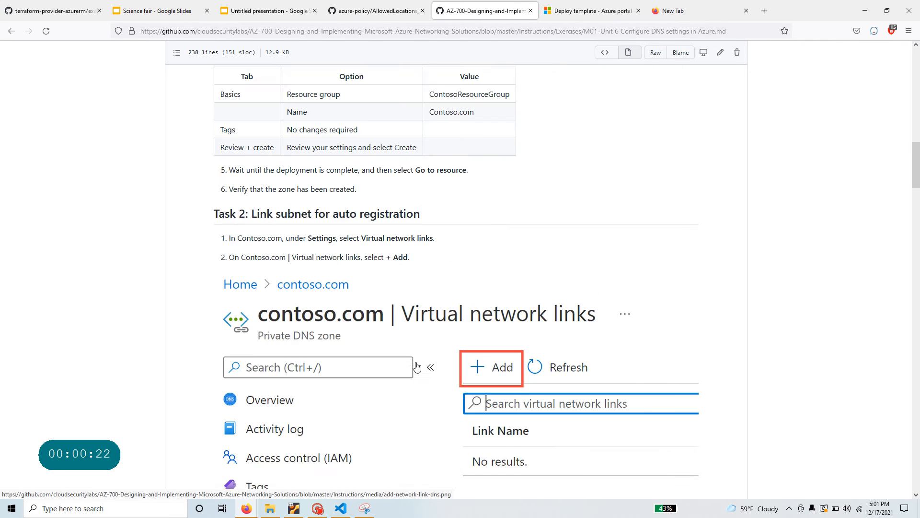
pyautogui.scroll(-17, 417, 367)
pyautogui.scroll(6, 417, 367)
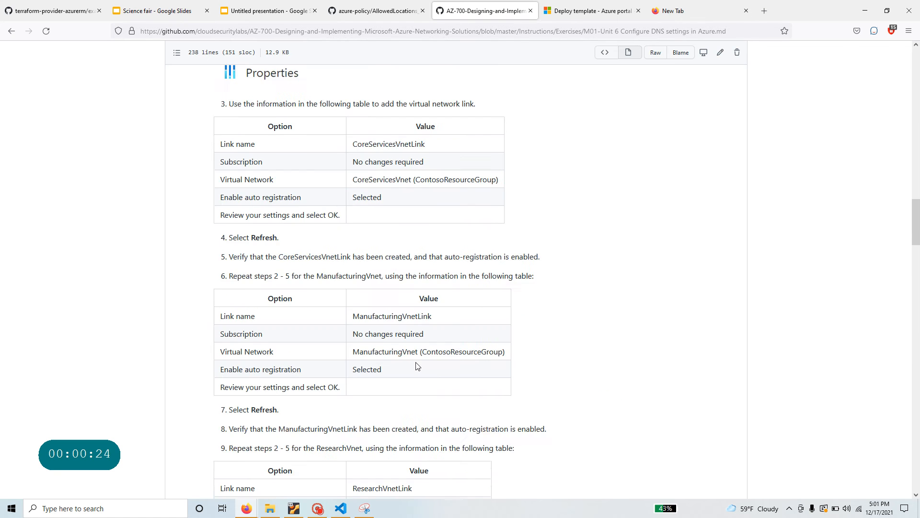
pyautogui.scroll(20, 415, 363)
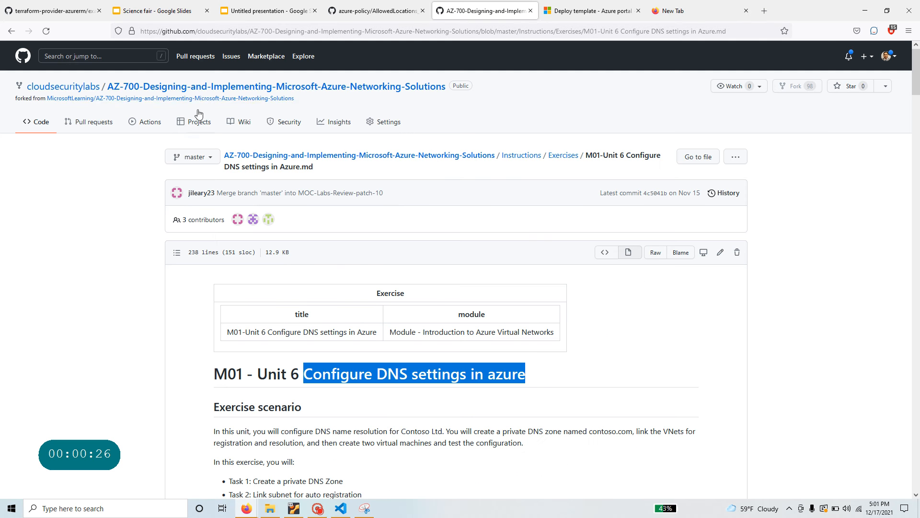
# - Open the M01-Unit 4 virtual network lab from the Exercises folder and skim it
pyautogui.click(564, 156)
pyautogui.click(283, 261)
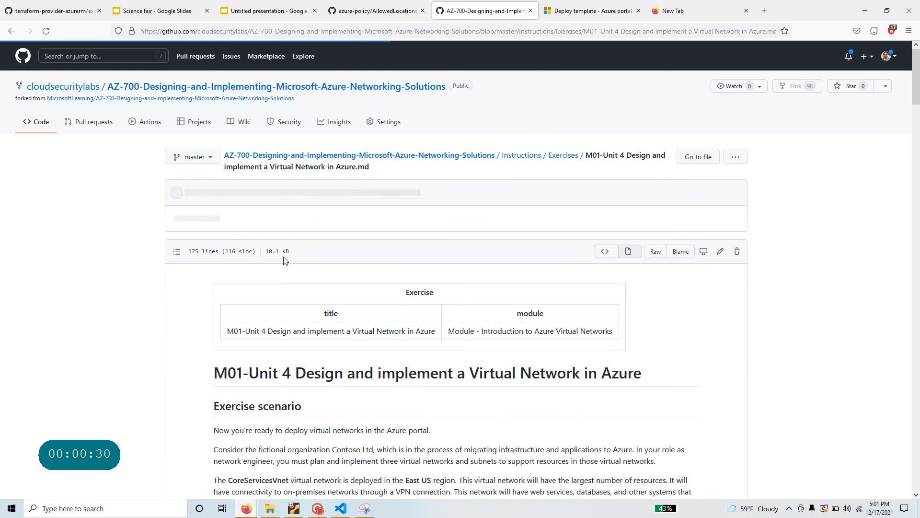
pyautogui.scroll(-10, 283, 260)
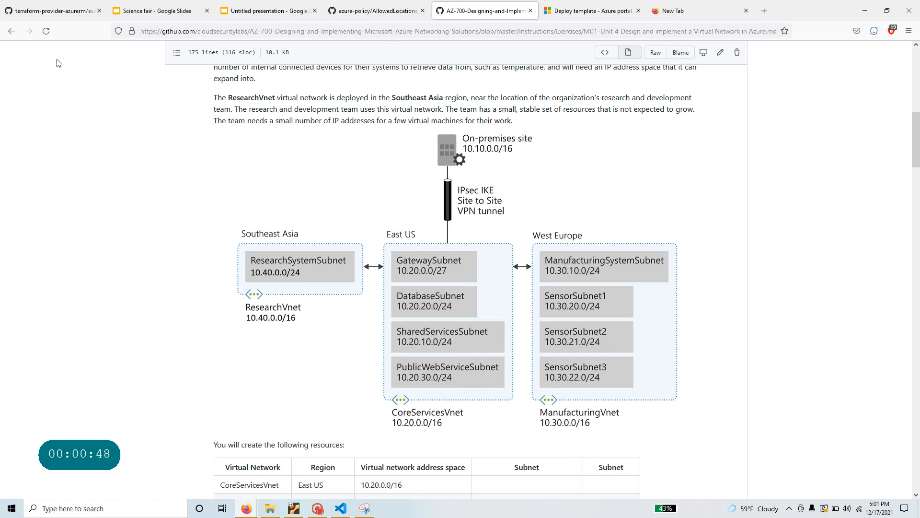
pyautogui.scroll(10, 427, 244)
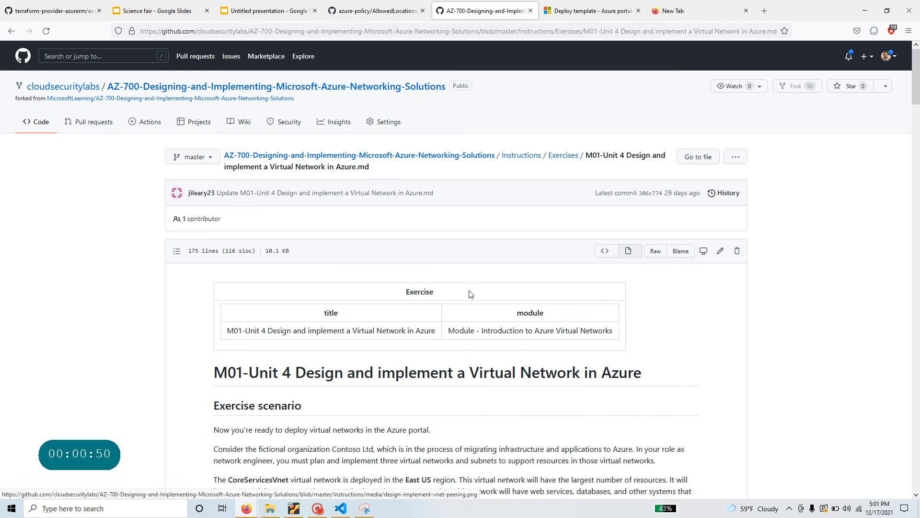
# - Open the M01-Unit 6 Configure DNS settings lab and highlight its Tasks 1 to 4
pyautogui.click(563, 155)
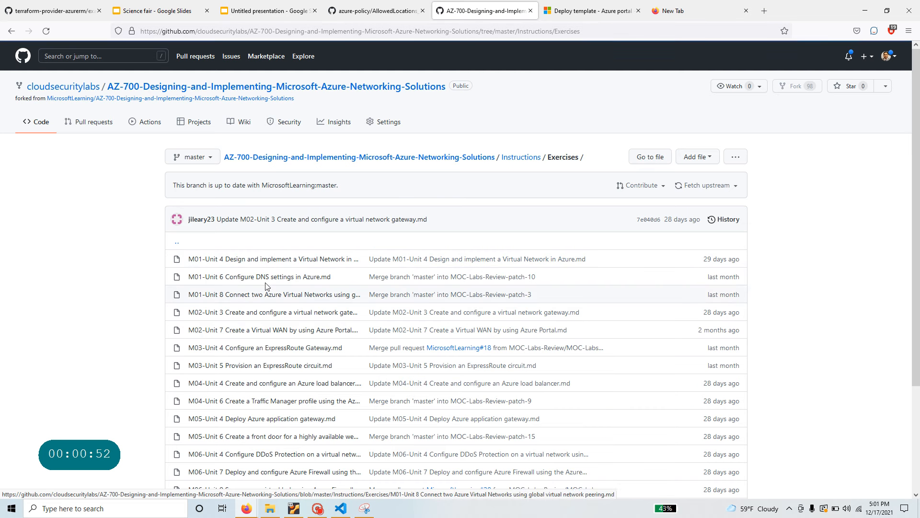
pyautogui.click(286, 278)
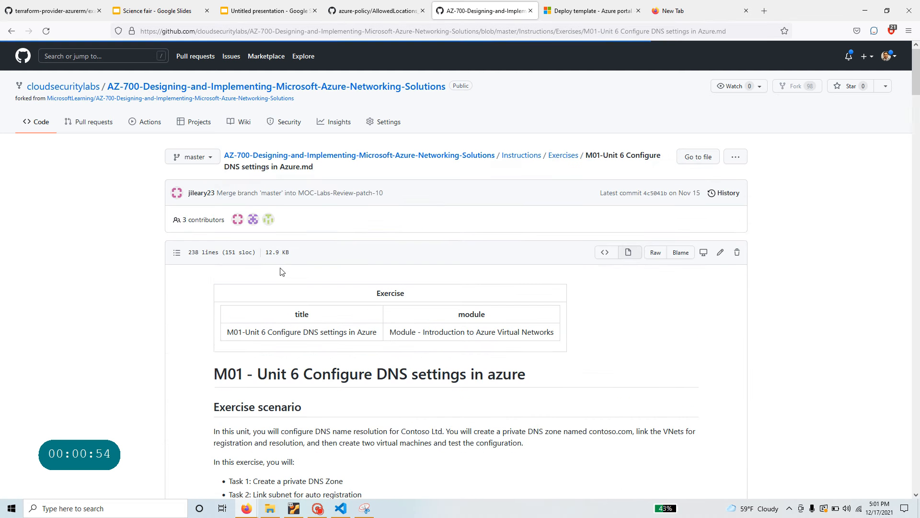
pyautogui.scroll(-3, 360, 384)
pyautogui.moveTo(343, 335); pyautogui.dragTo(250, 334)
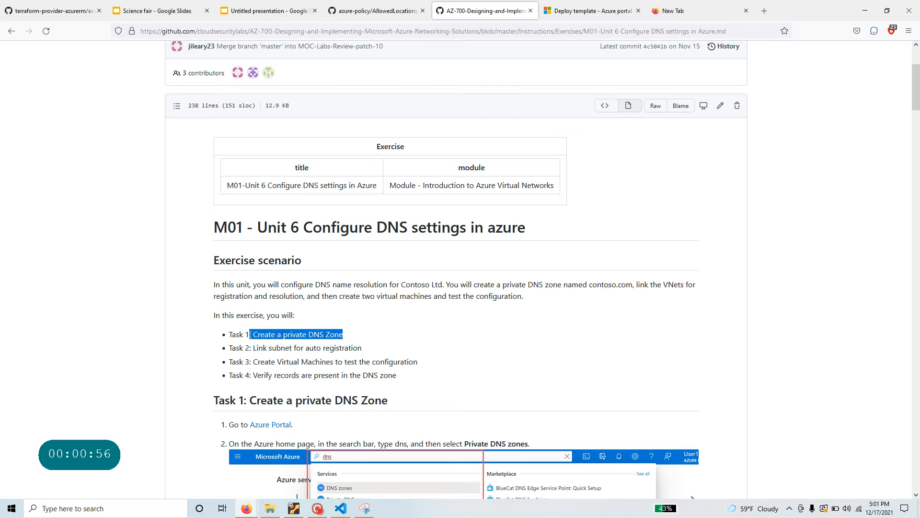
pyautogui.moveTo(375, 349); pyautogui.dragTo(243, 348)
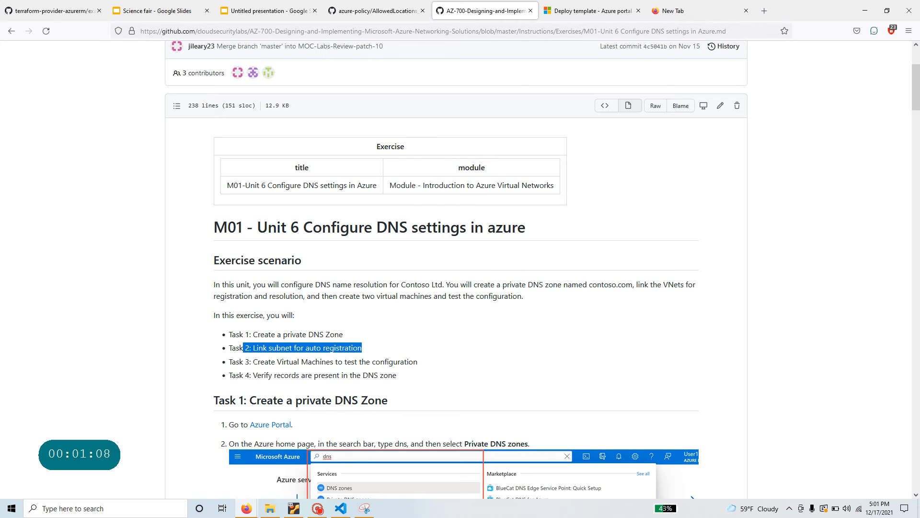
pyautogui.moveTo(251, 361); pyautogui.dragTo(420, 363)
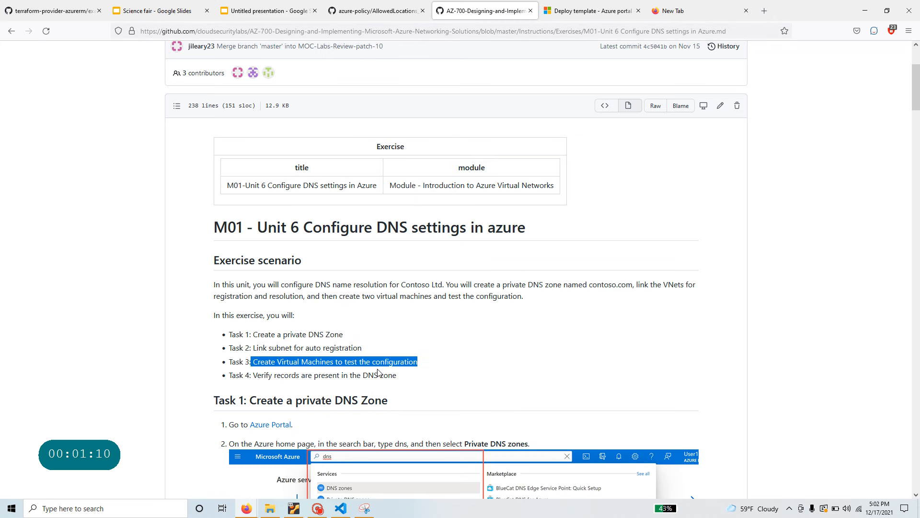
pyautogui.moveTo(253, 375); pyautogui.dragTo(413, 380)
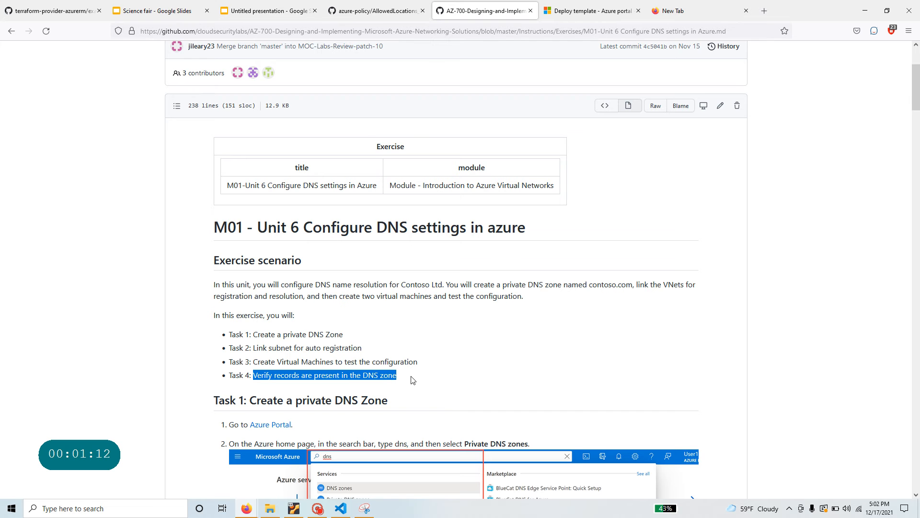
pyautogui.scroll(-4, 413, 381)
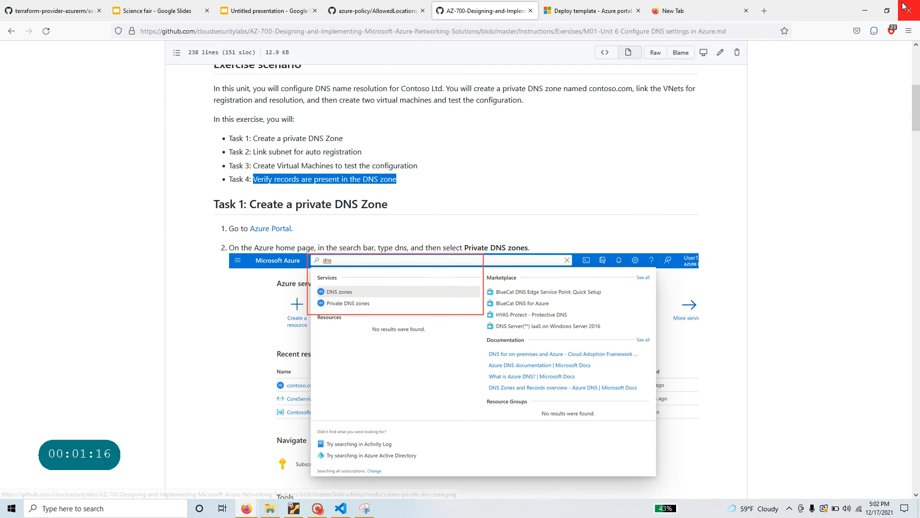
# - Place the instructions beside the Azure portal, highlighting ContosoResourceGroup-fixed and the Task 1 heading
pyautogui.click(885, 10)
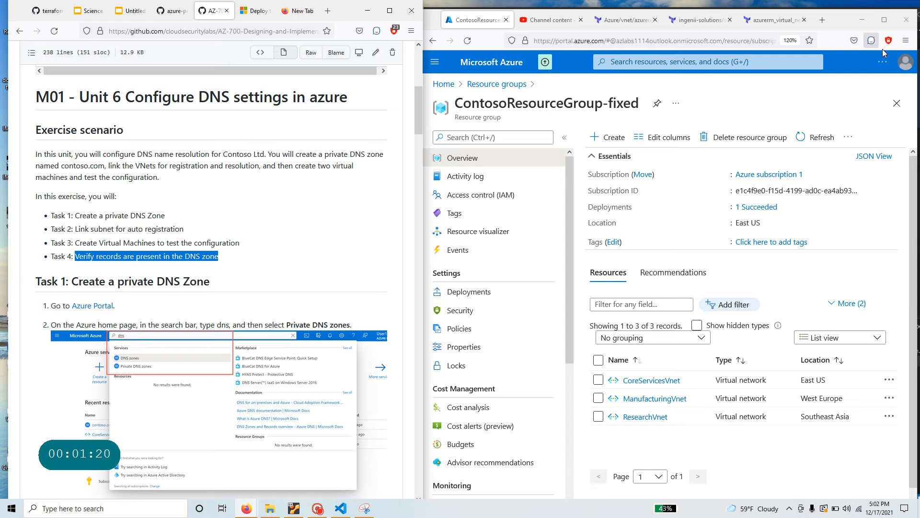
pyautogui.moveTo(641, 104); pyautogui.dragTo(457, 115)
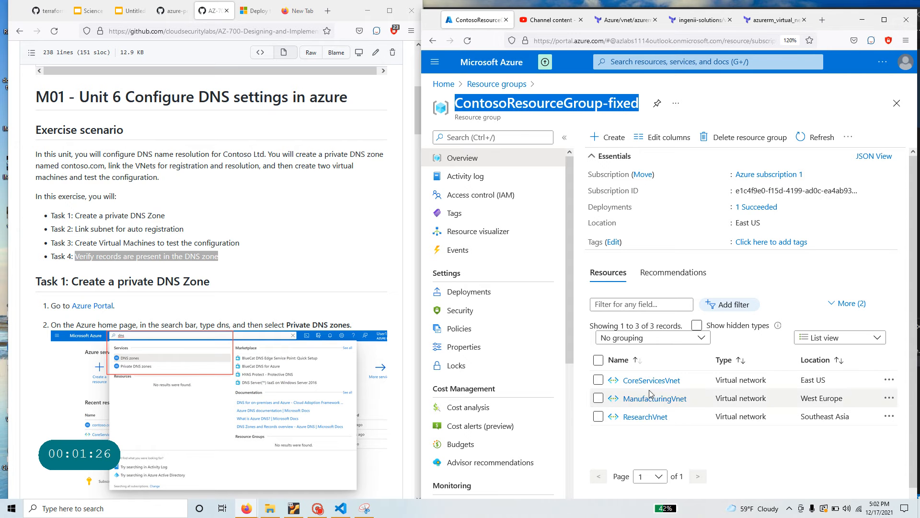
pyautogui.click(250, 296)
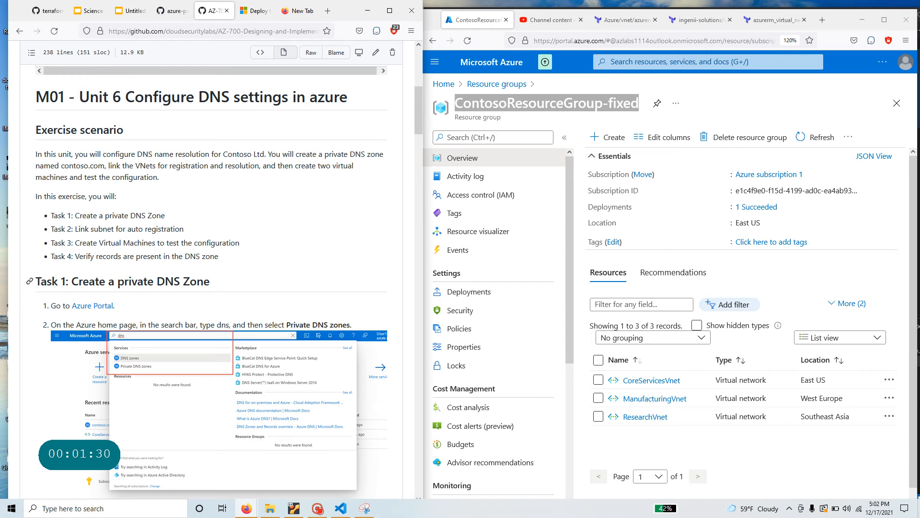
pyautogui.moveTo(210, 281); pyautogui.dragTo(35, 282)
# - Search for DNS and open Private DNS zones, noting ContosoResourceGroup in the lab table
pyautogui.click(662, 55)
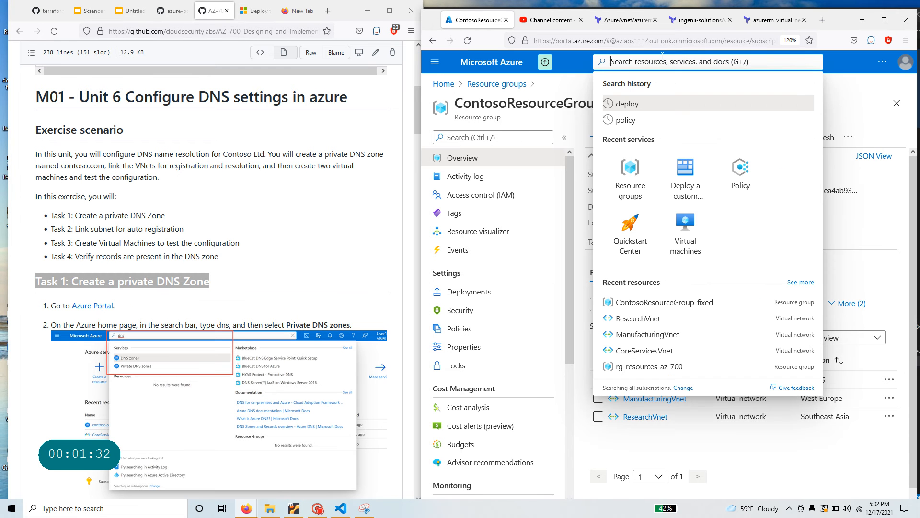
pyautogui.write('DNS')
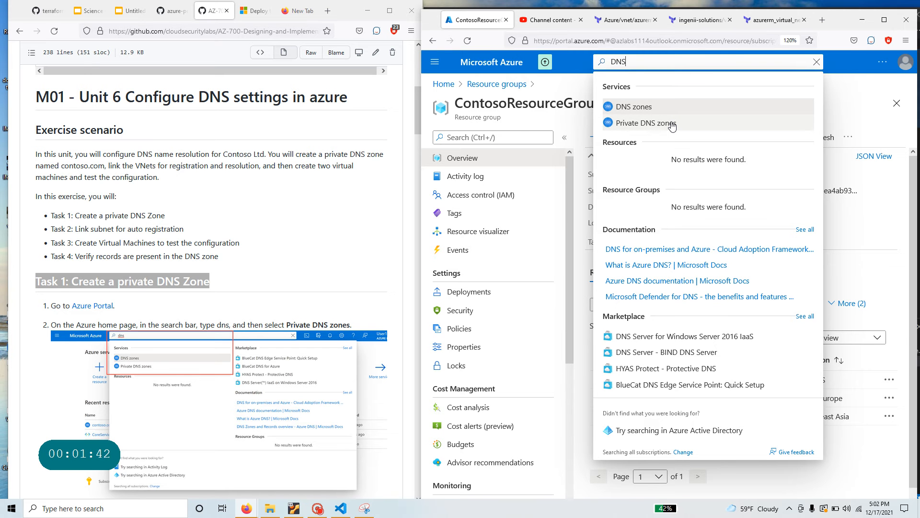
pyautogui.click(673, 124)
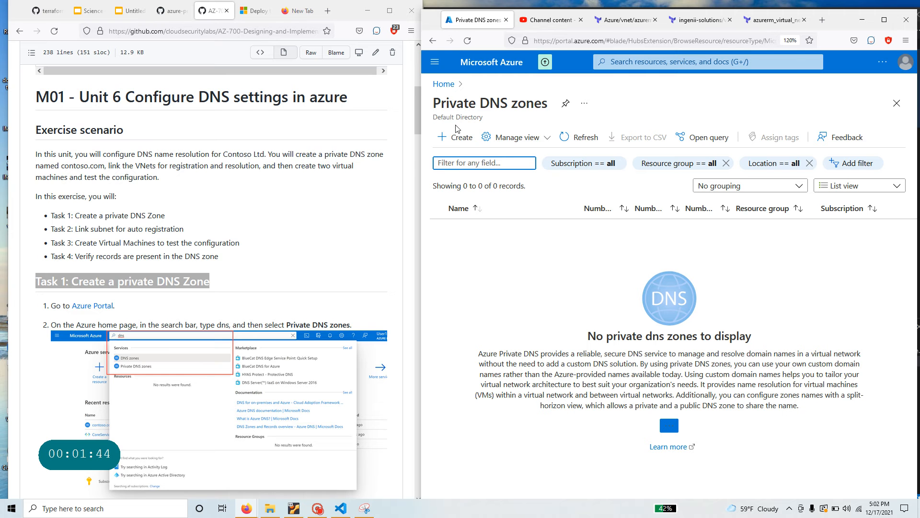
pyautogui.scroll(-10, 163, 305)
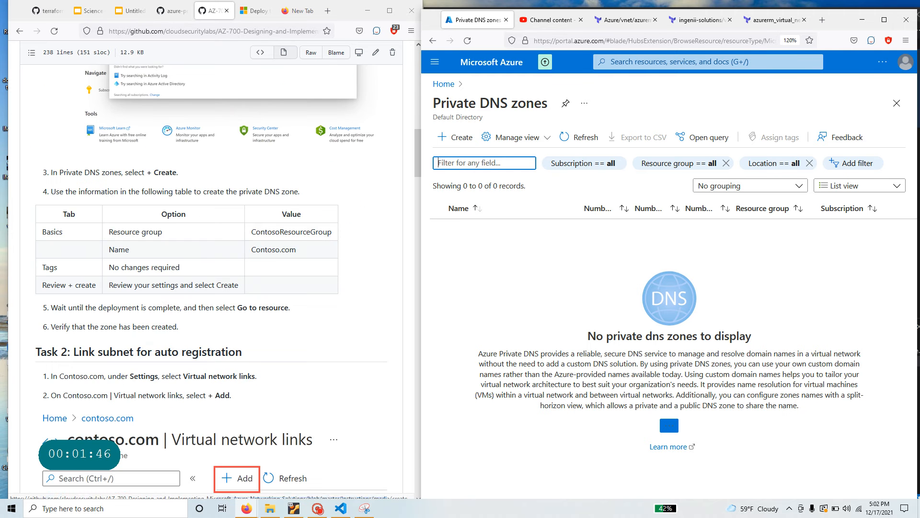
pyautogui.moveTo(250, 232); pyautogui.dragTo(336, 234)
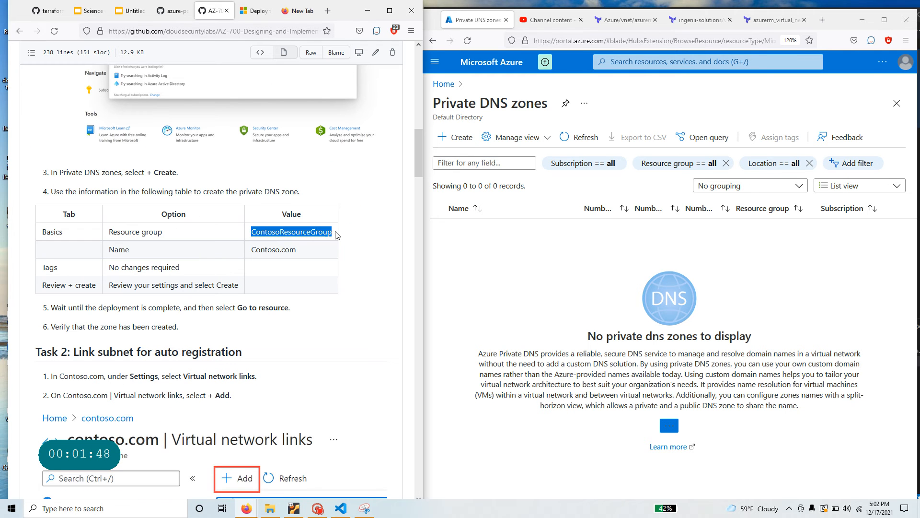
# - Start a new private DNS zone, browse the resource group list, then cancel back to the list
pyautogui.click(459, 140)
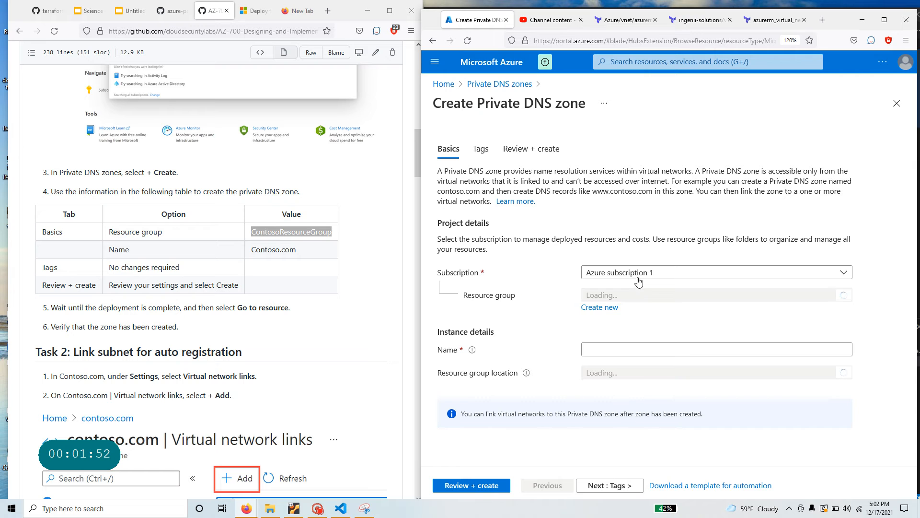
pyautogui.click(637, 295)
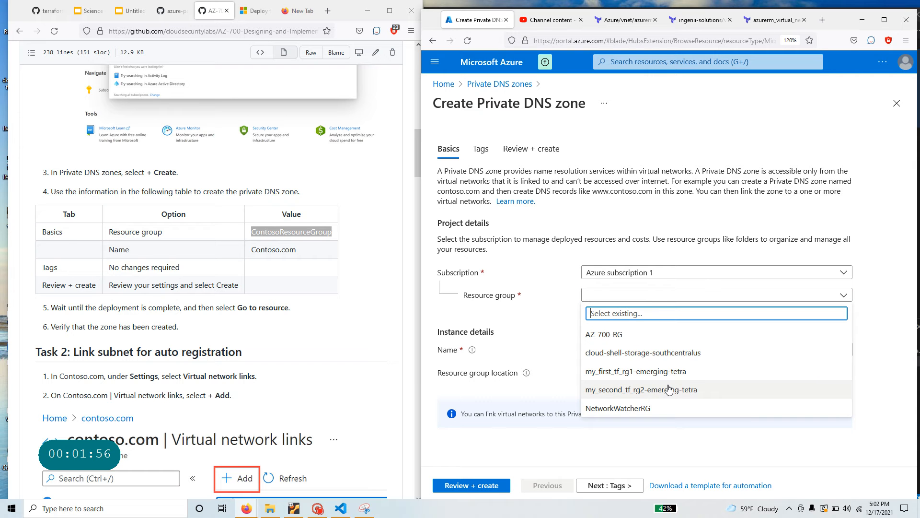
pyautogui.click(761, 450)
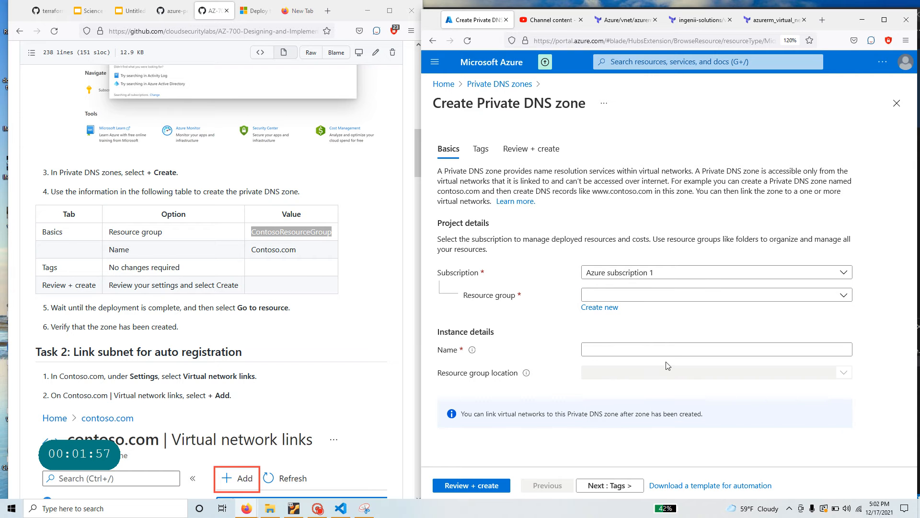
pyautogui.click(644, 295)
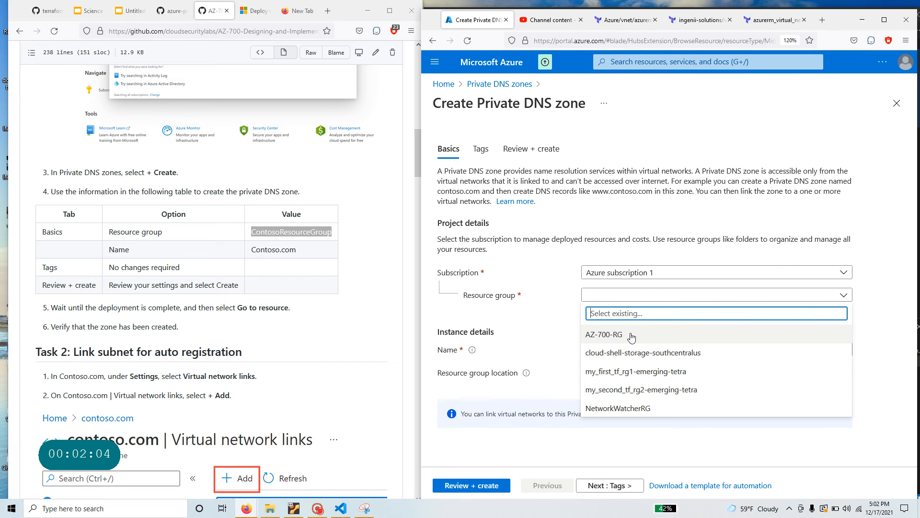
pyautogui.click(494, 84)
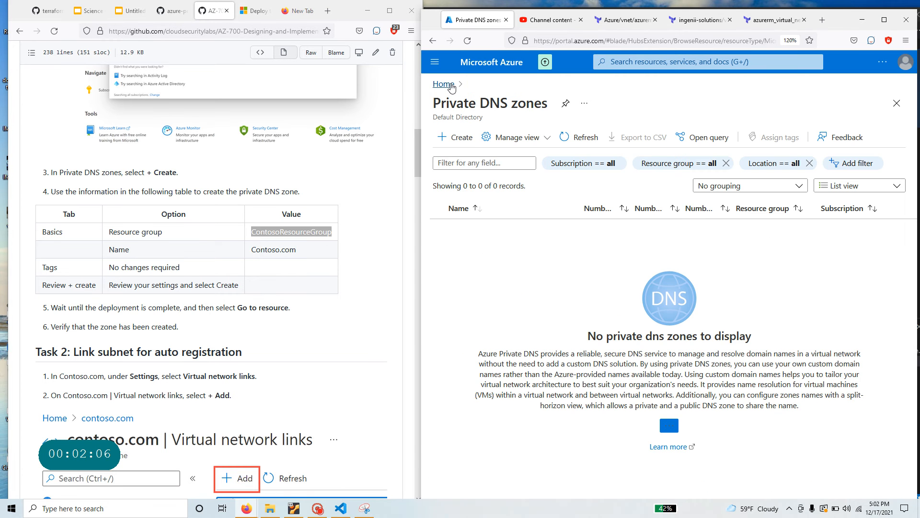
# - Go to Home, open Resource groups and open AZ-700-RG with its three virtual networks
pyautogui.click(451, 85)
pyautogui.click(575, 140)
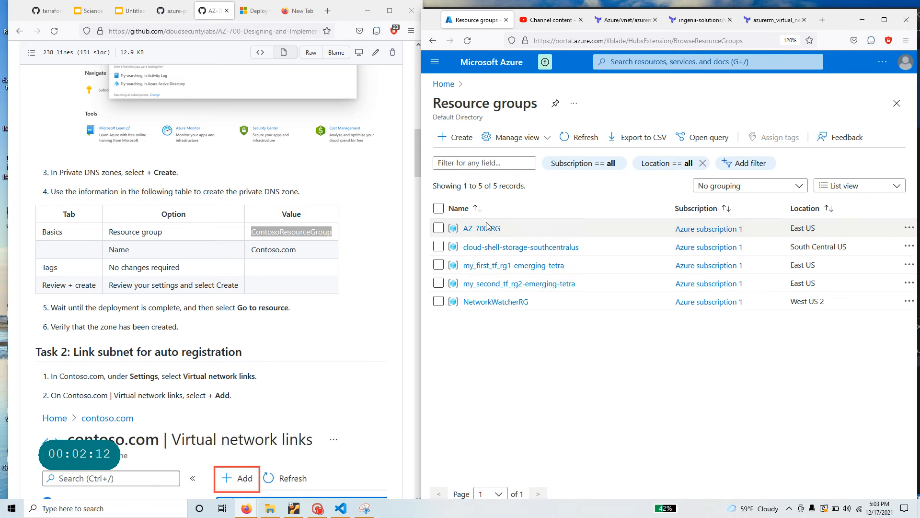
pyautogui.moveTo(487, 225); pyautogui.dragTo(551, 247)
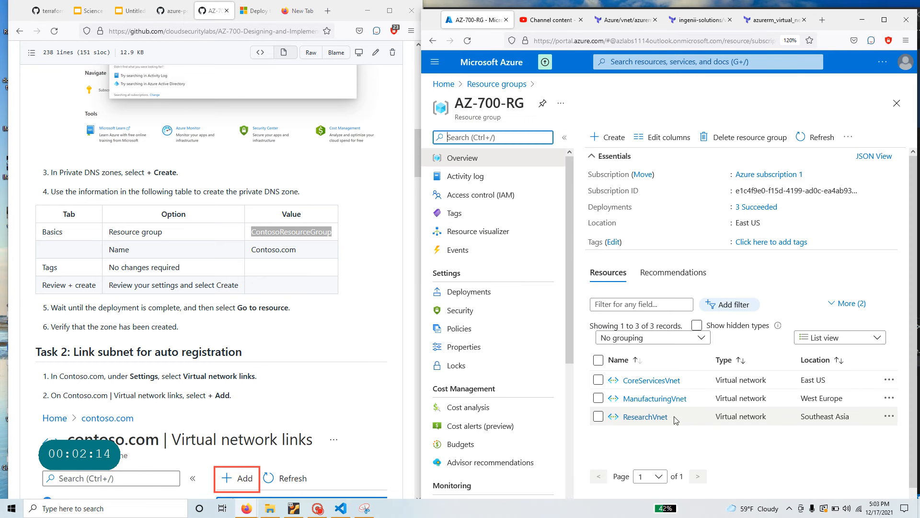
pyautogui.click(430, 106)
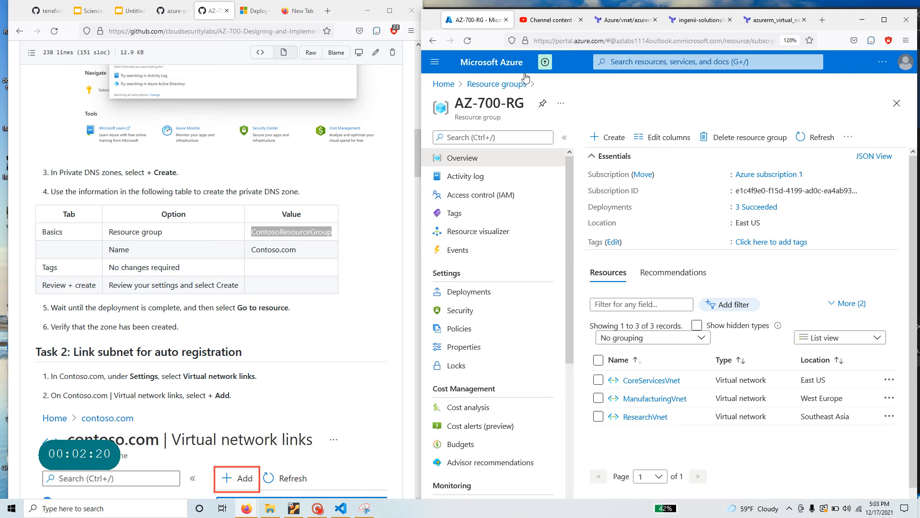
pyautogui.click(630, 61)
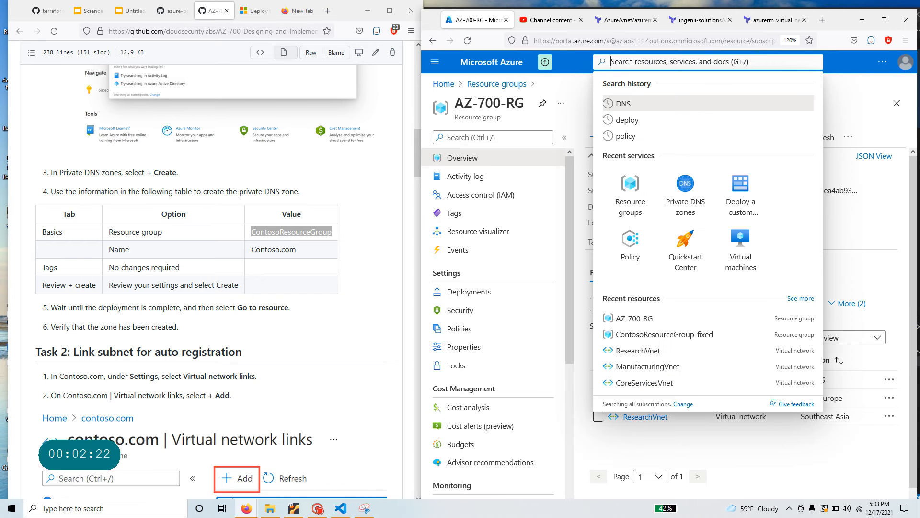
# - Start a new private DNS zone in resource group AZ-700-RG, named cloudsecurity.com
pyautogui.write('priva')
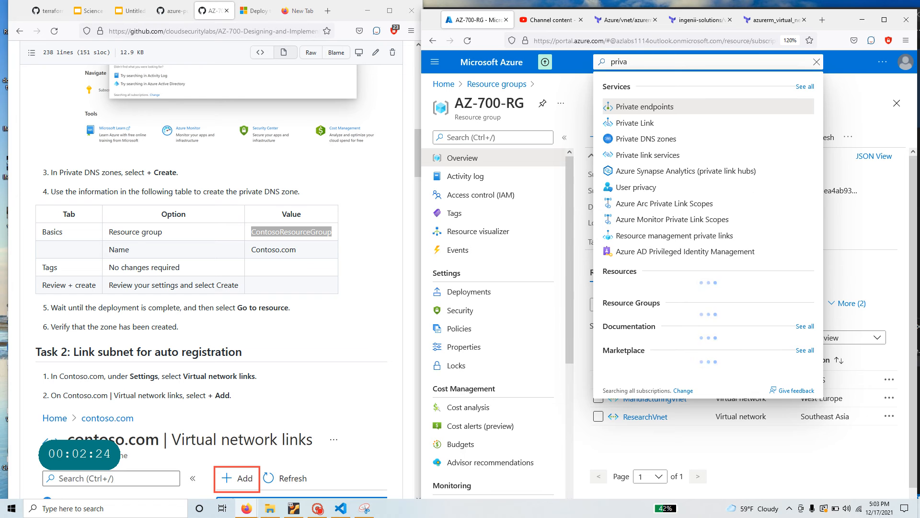
pyautogui.click(649, 139)
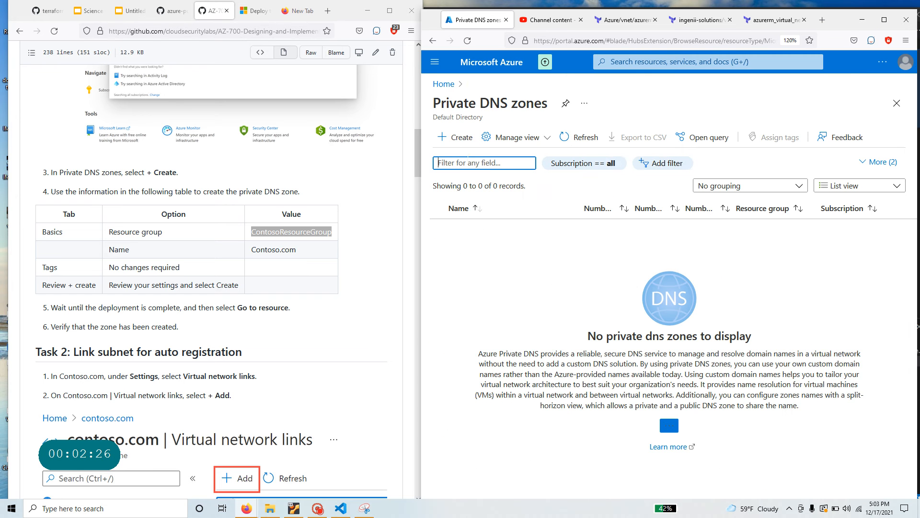
pyautogui.click(456, 137)
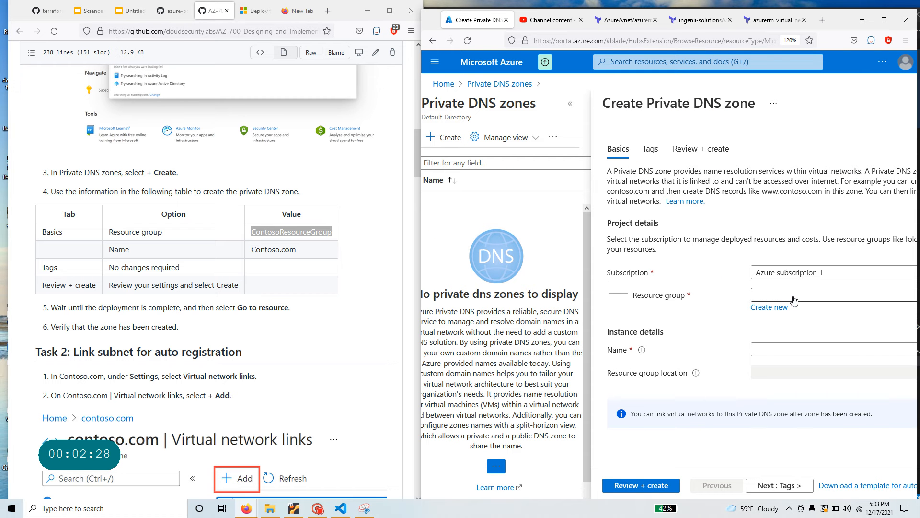
pyautogui.click(794, 300)
pyautogui.click(791, 333)
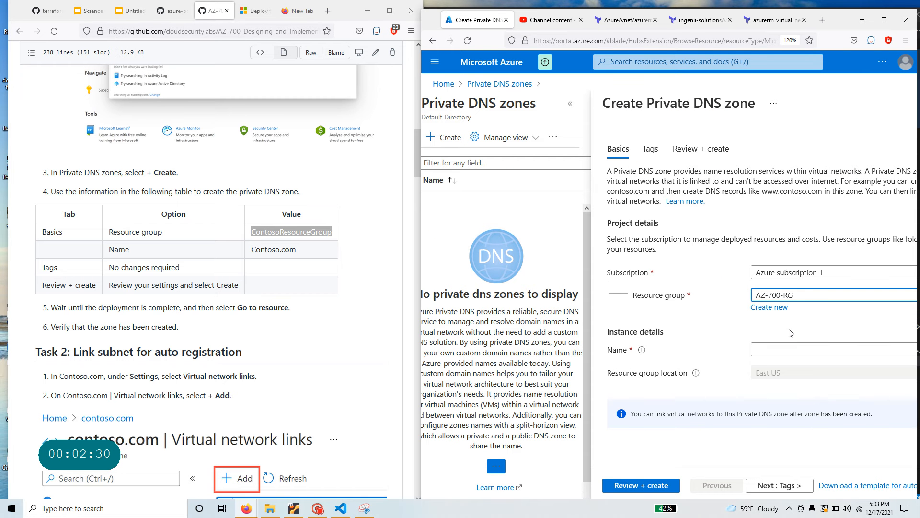
pyautogui.moveTo(312, 250); pyautogui.dragTo(240, 256)
pyautogui.click(768, 350)
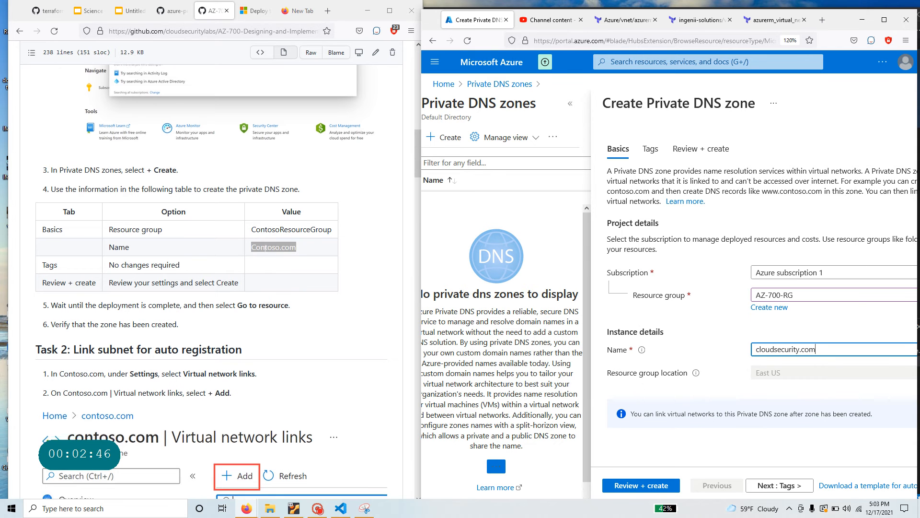
pyautogui.scroll(-2, 266, 249)
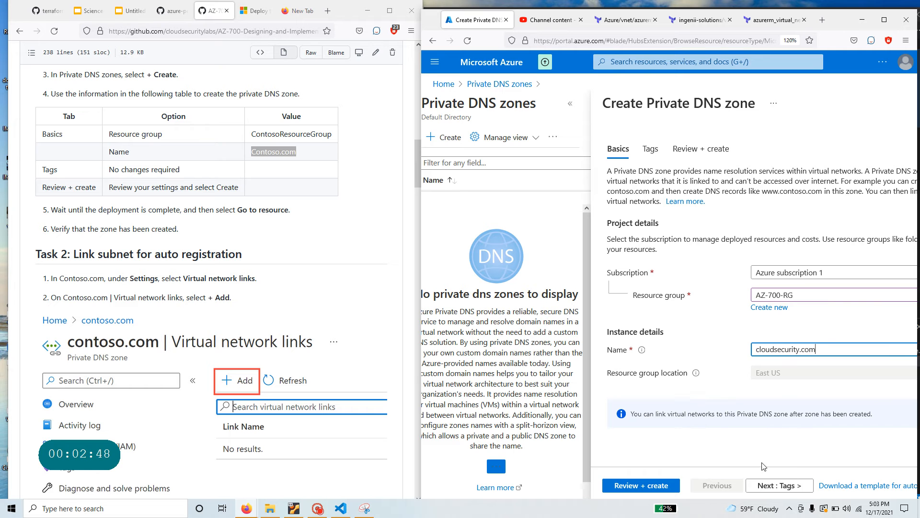
# - Review the cloudsecurity.com zone settings and create it once validation passes
pyautogui.click(646, 485)
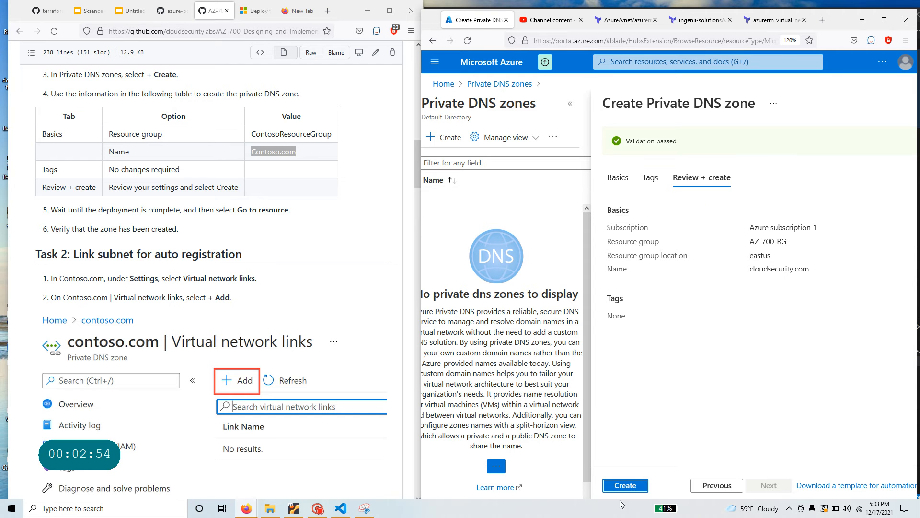
pyautogui.click(625, 485)
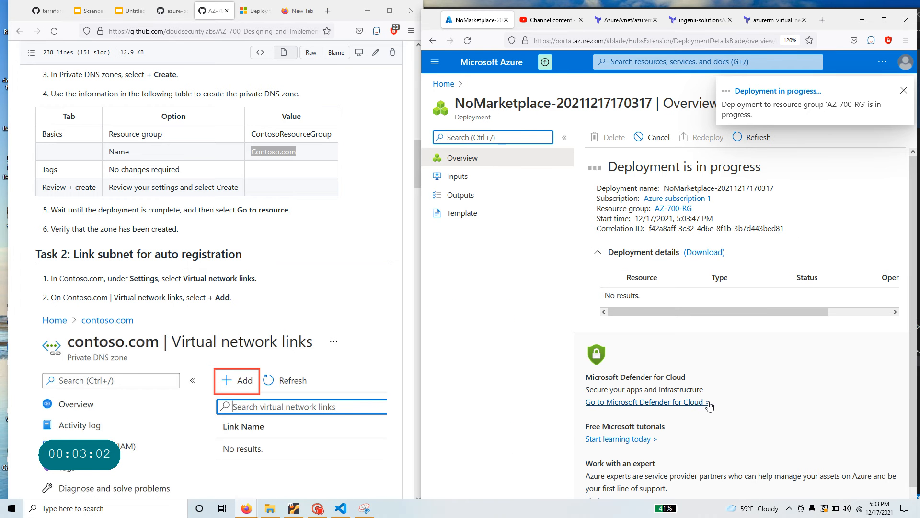
# - Wait for the zone deployment to complete while reading Task 2's virtual network link steps
pyautogui.moveTo(605, 167); pyautogui.dragTo(772, 168)
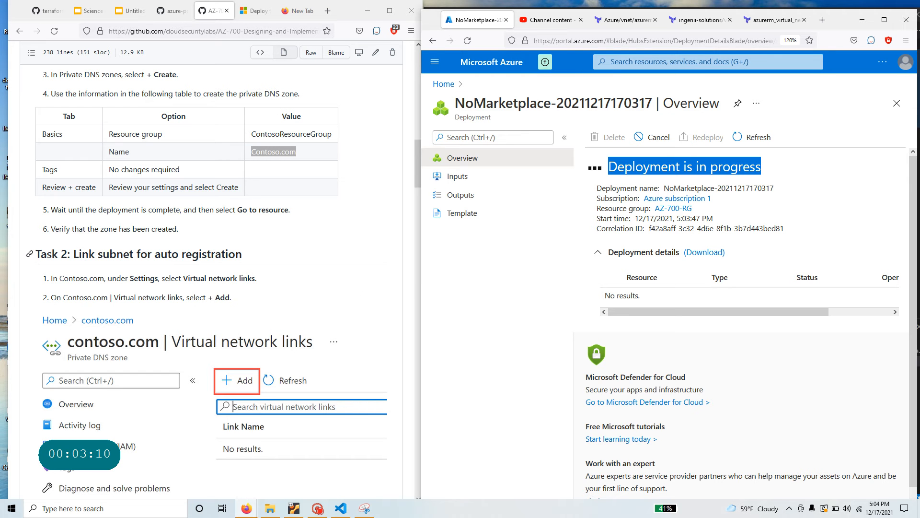
pyautogui.moveTo(32, 254); pyautogui.dragTo(258, 258)
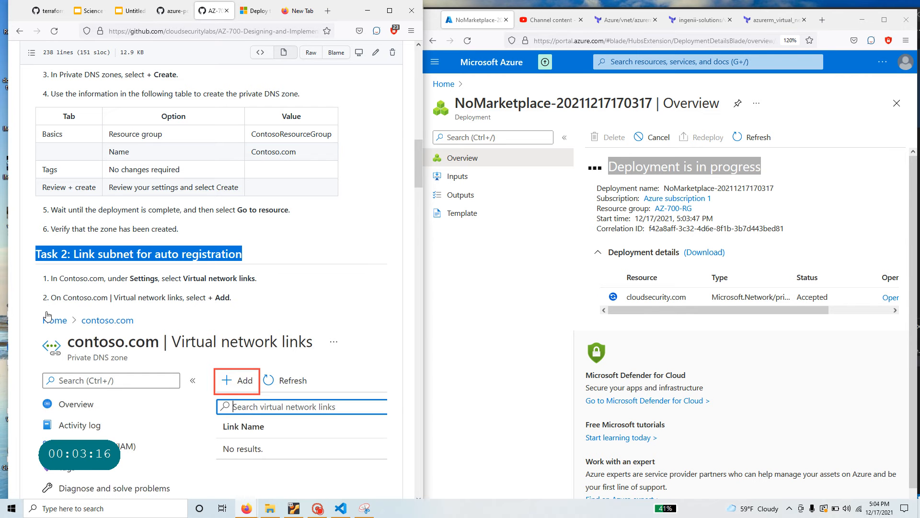
pyautogui.scroll(-1, 190, 312)
pyautogui.scroll(-3, 190, 312)
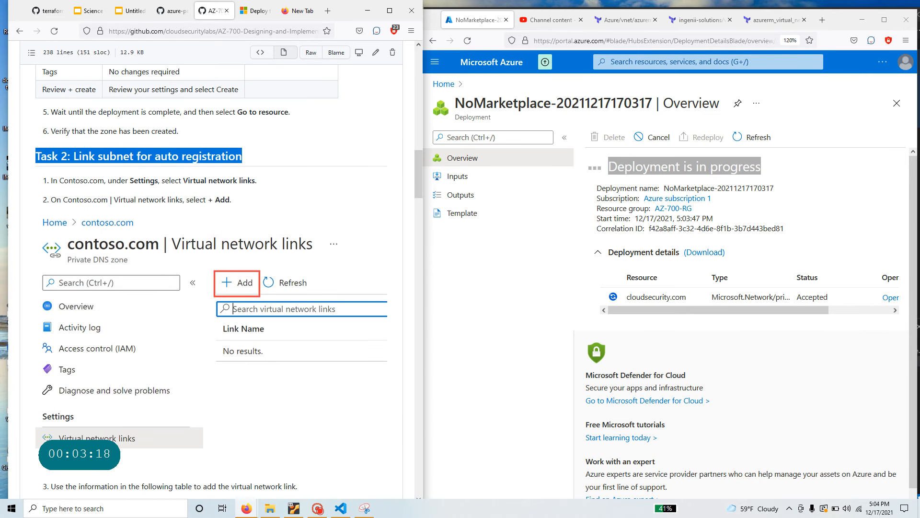
pyautogui.moveTo(184, 180); pyautogui.dragTo(252, 181)
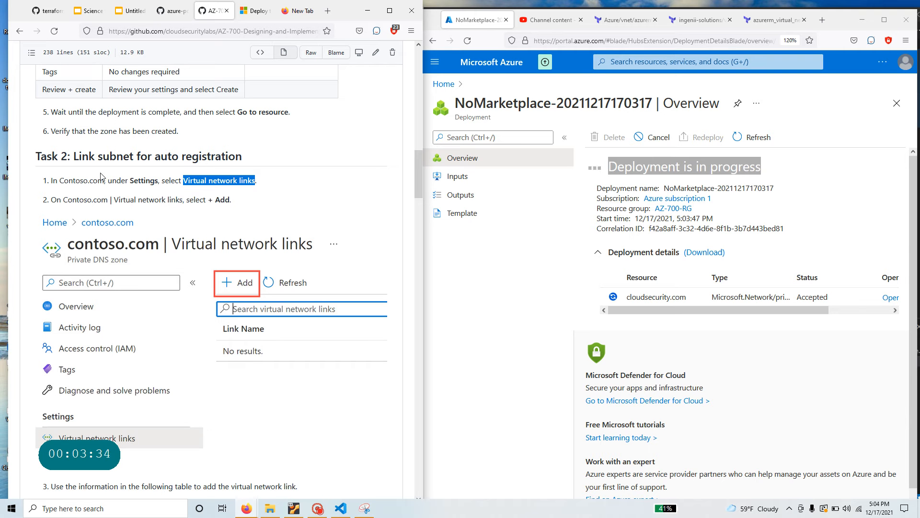
pyautogui.moveTo(130, 180); pyautogui.dragTo(158, 180)
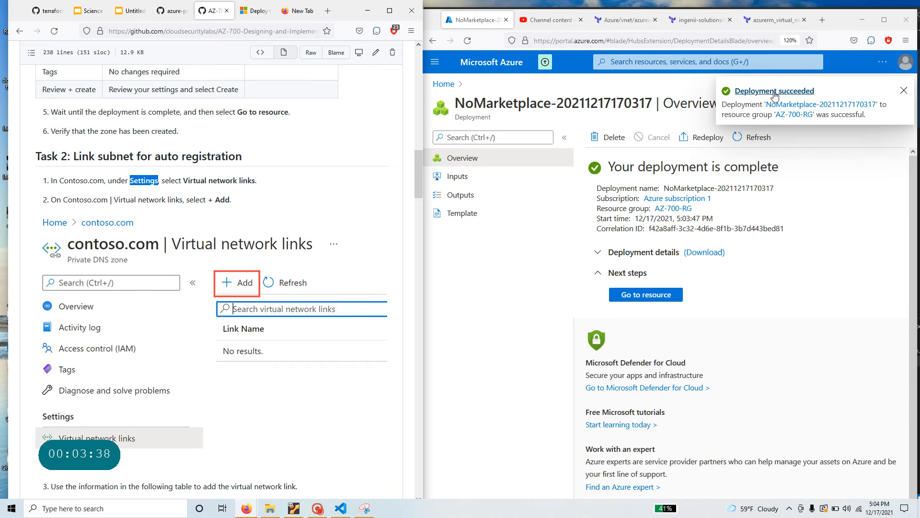
# - Go to the cloudsecurity.com zone, open Virtual network links and start adding a link
pyautogui.click(646, 294)
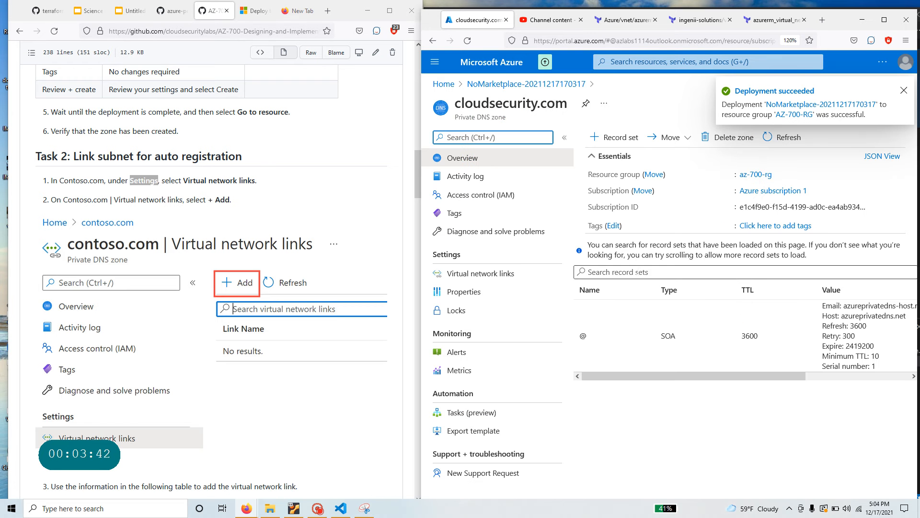
pyautogui.click(503, 278)
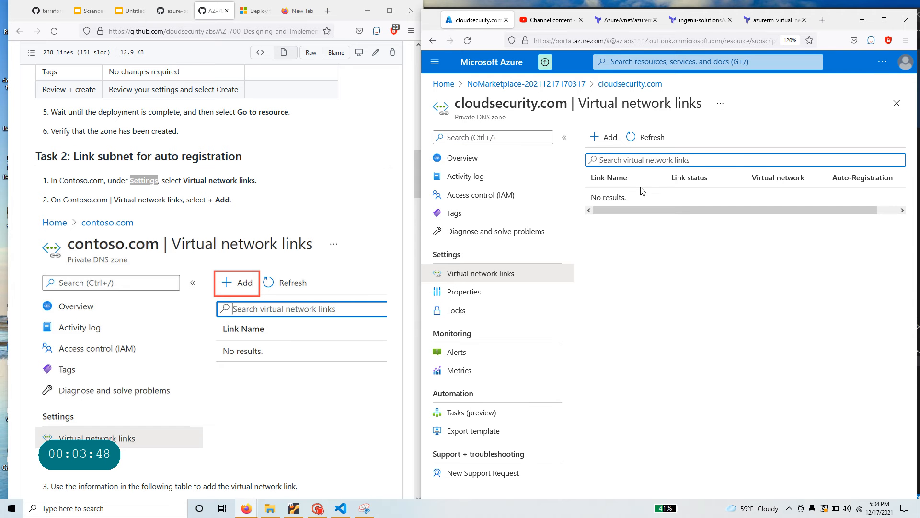
pyautogui.click(605, 137)
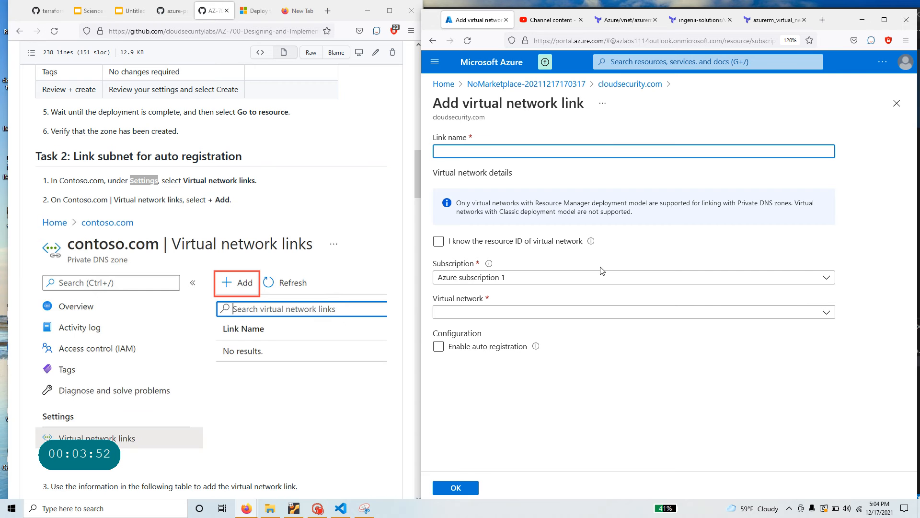
# - Choose CoreServicesVnet as the virtual network for the new link, following the lab's link settings
pyautogui.scroll(-4, 272, 346)
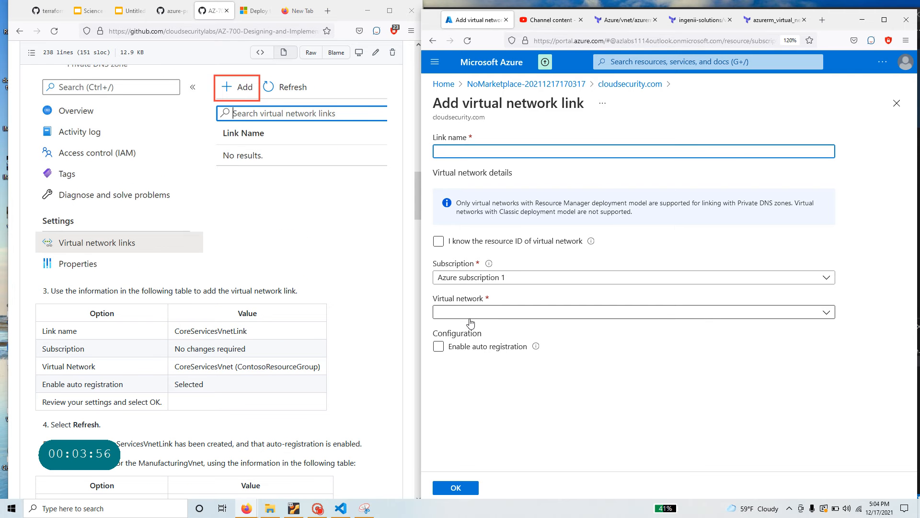
pyautogui.moveTo(50, 290); pyautogui.dragTo(306, 318)
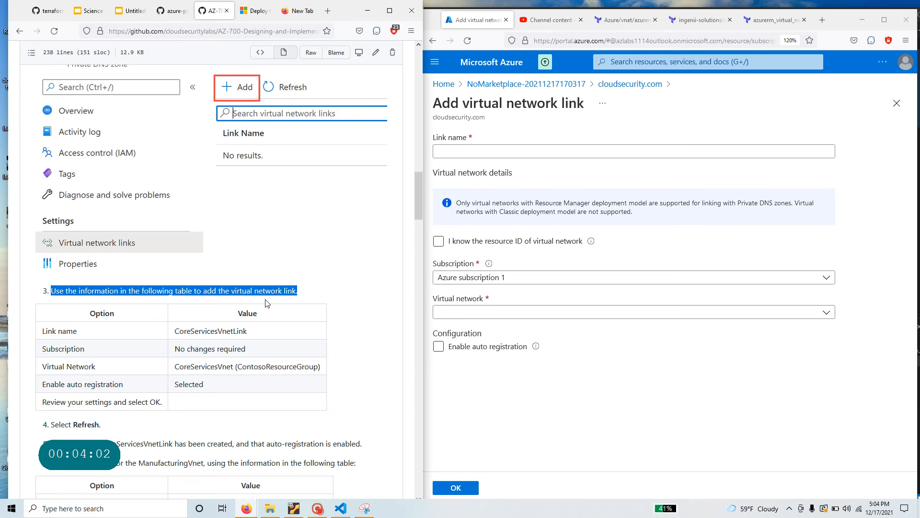
pyautogui.scroll(-2, 267, 303)
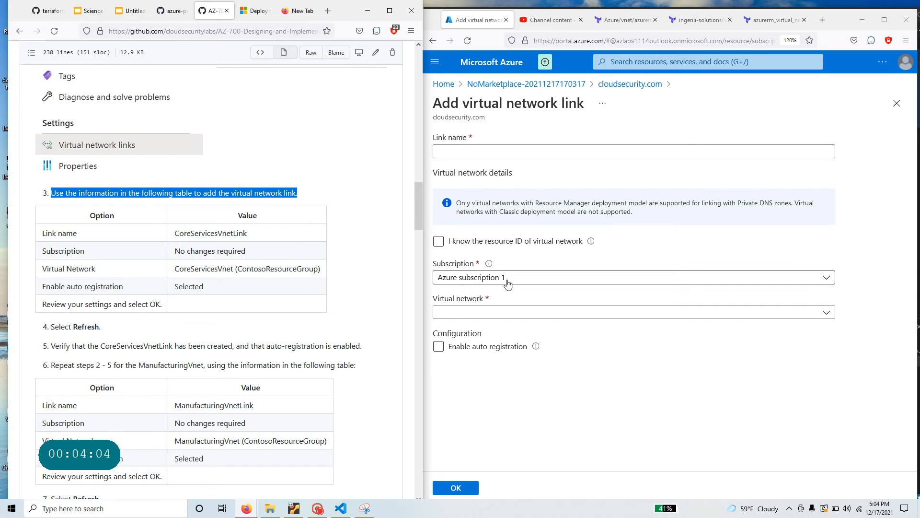
pyautogui.click(512, 313)
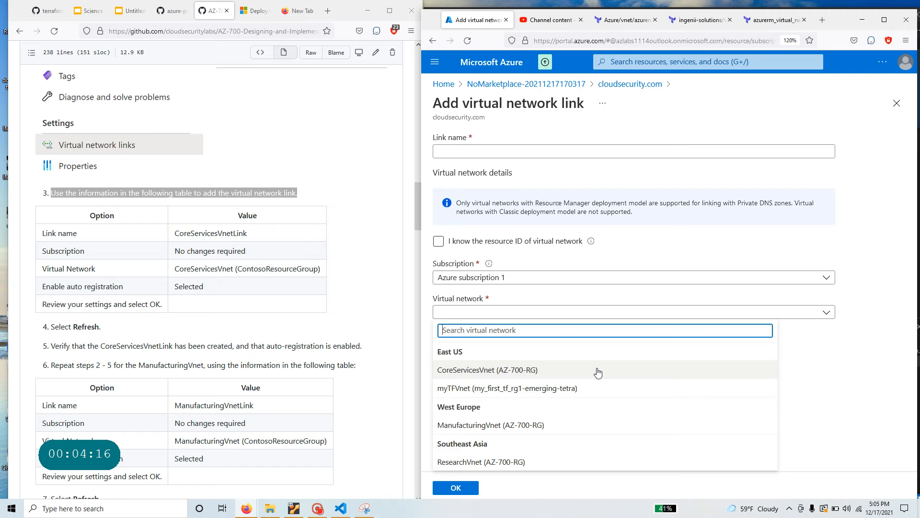
pyautogui.click(567, 372)
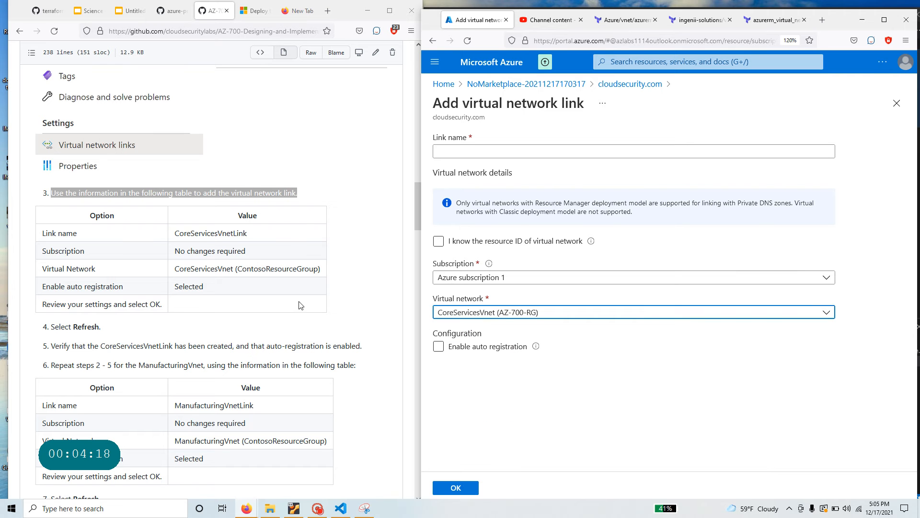
# - Name the link CoreServicesVnetLink, enable auto registration and create it
pyautogui.click(248, 233)
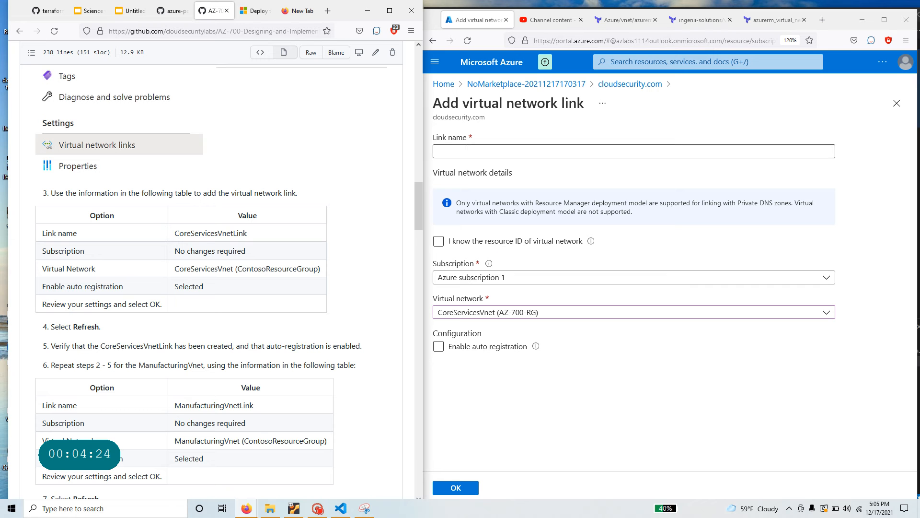
pyautogui.moveTo(254, 234); pyautogui.dragTo(170, 235)
pyautogui.rightClick(188, 235)
pyautogui.click(198, 243)
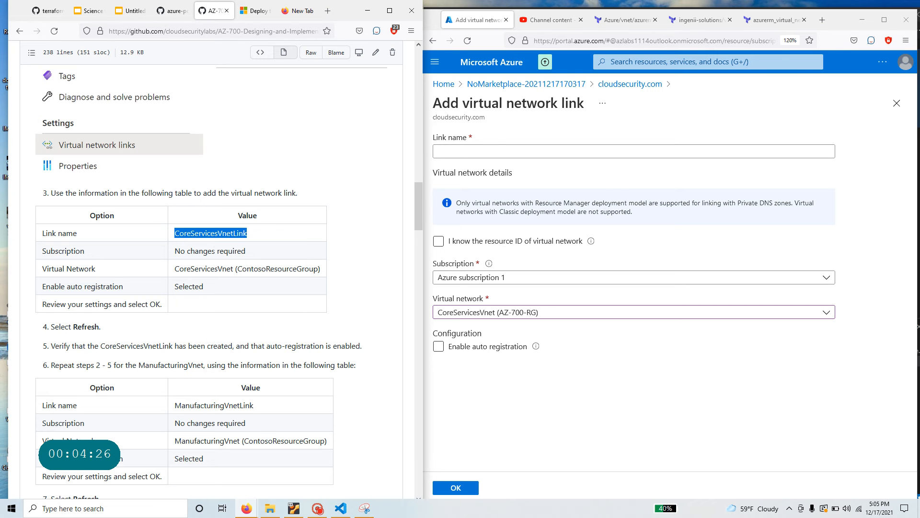
pyautogui.click(497, 150)
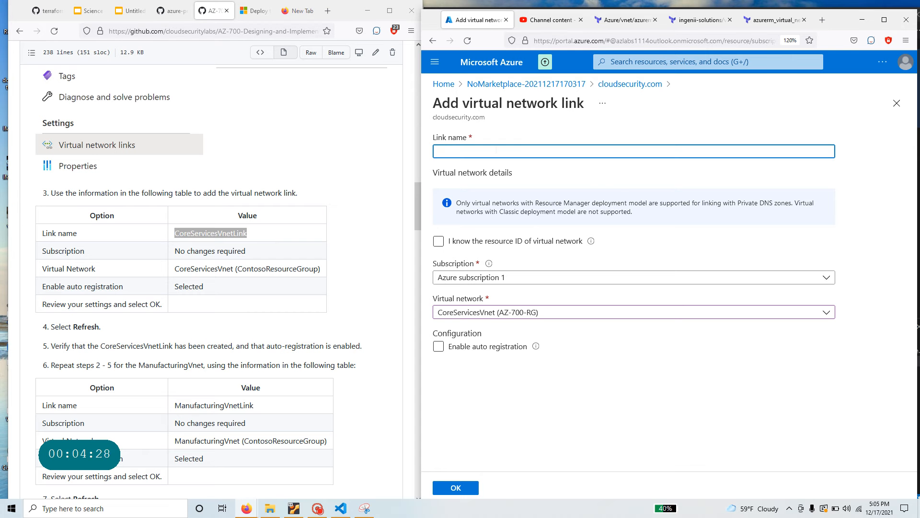
pyautogui.hotkey('ctrl', 'v')
pyautogui.click(439, 347)
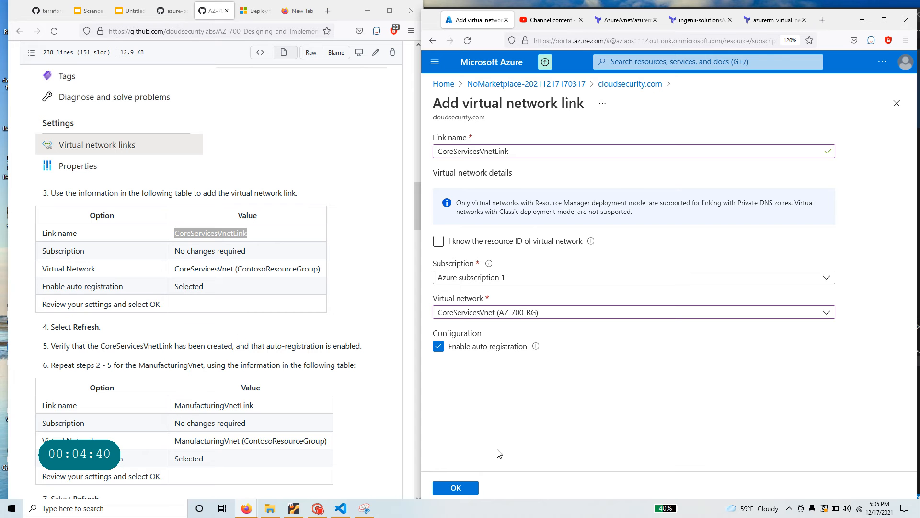
pyautogui.click(471, 488)
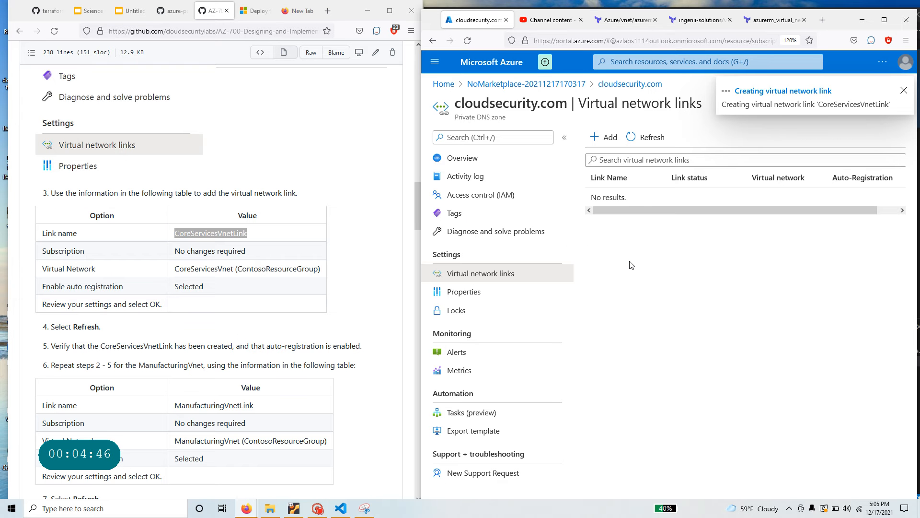
pyautogui.scroll(-3, 178, 193)
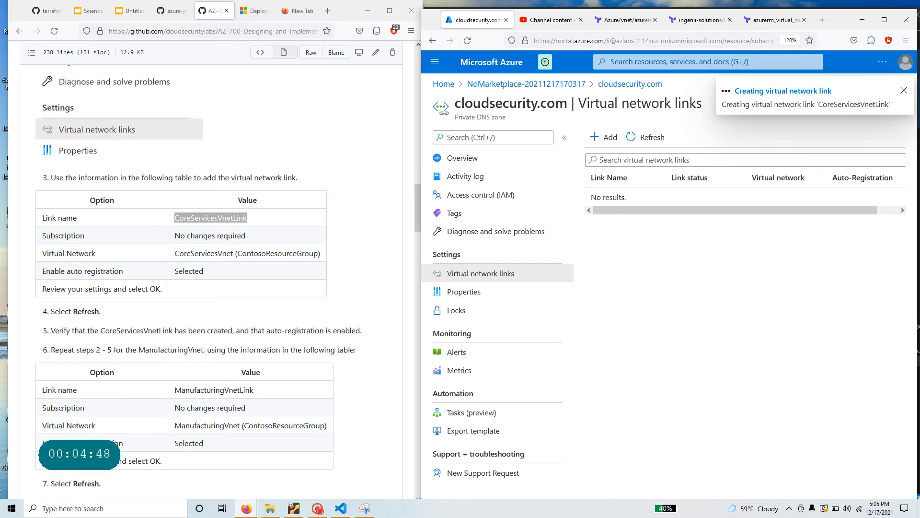
pyautogui.moveTo(213, 335); pyautogui.dragTo(38, 243)
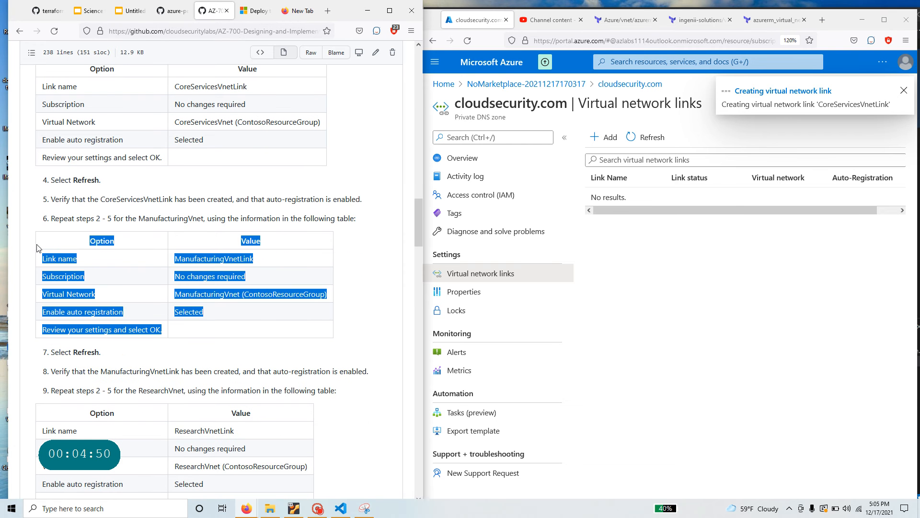
# - Refresh the virtual network links list and start adding another link
pyautogui.click(648, 138)
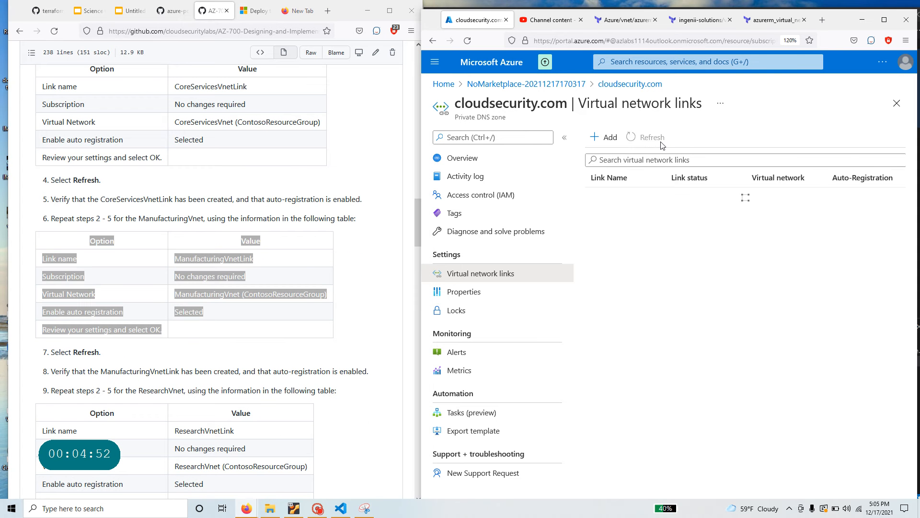
pyautogui.click(652, 139)
pyautogui.click(653, 139)
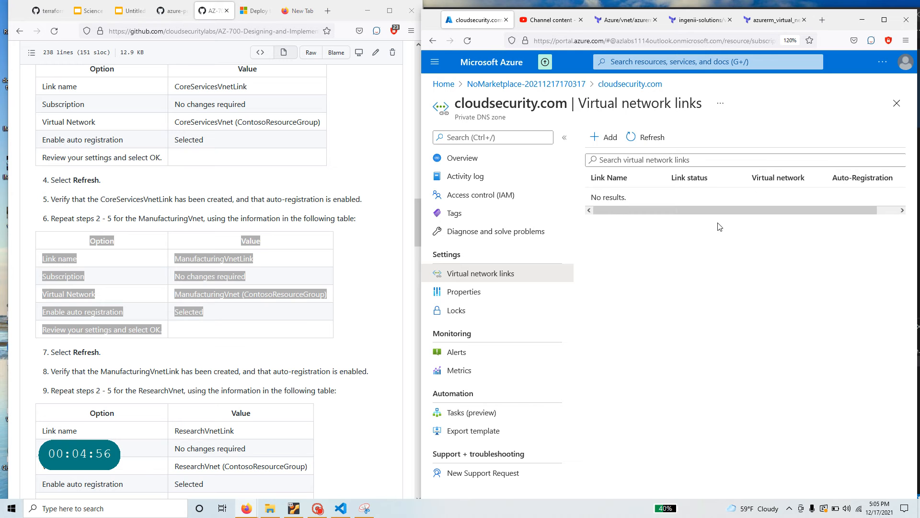
pyautogui.click(606, 138)
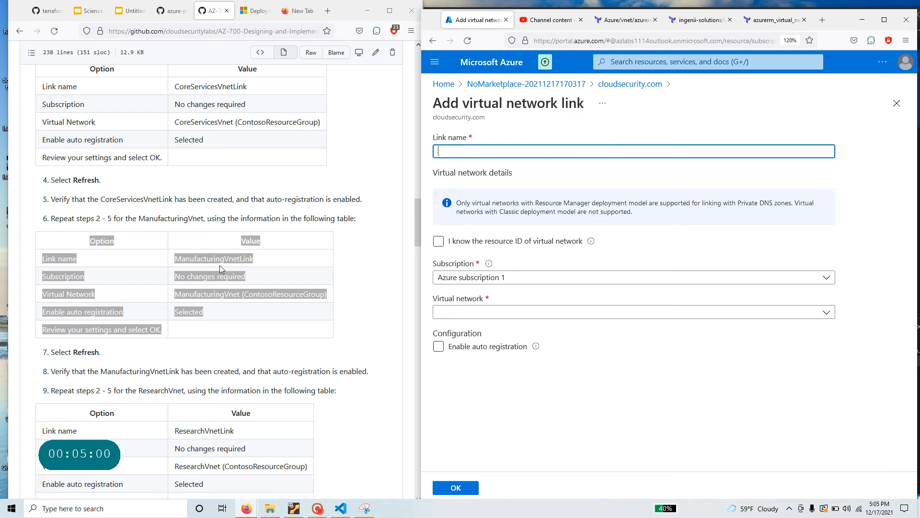
# - Create ManufacturingVnetLink to ManufacturingVnet with auto registration enabled
pyautogui.moveTo(258, 260); pyautogui.dragTo(172, 257)
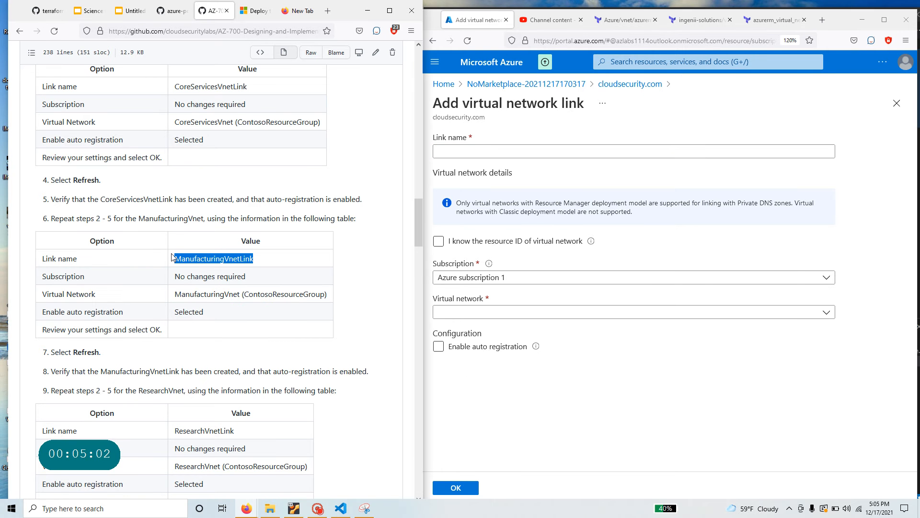
pyautogui.click(472, 149)
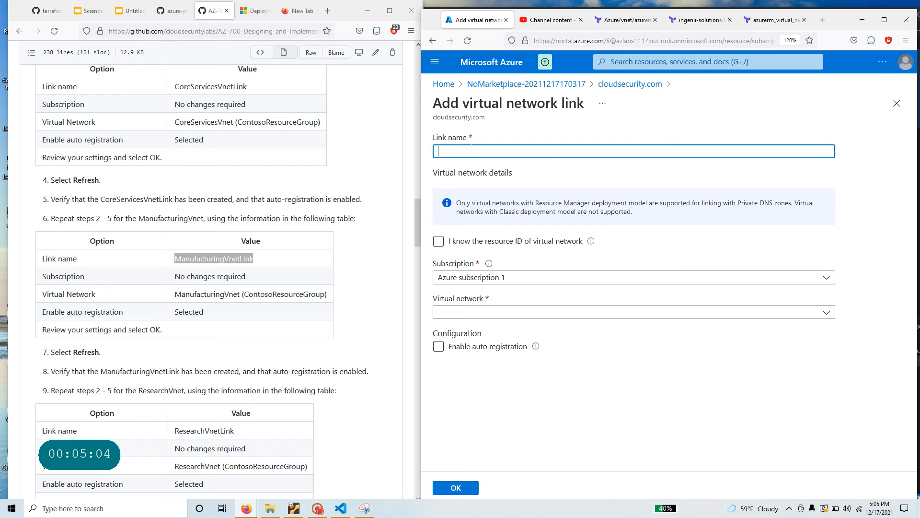
pyautogui.hotkey('ctrl', 'v')
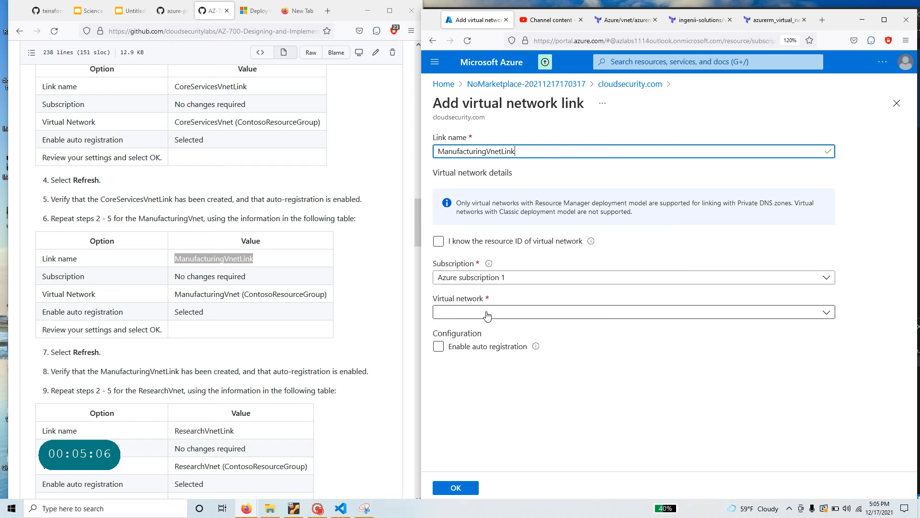
pyautogui.click(489, 313)
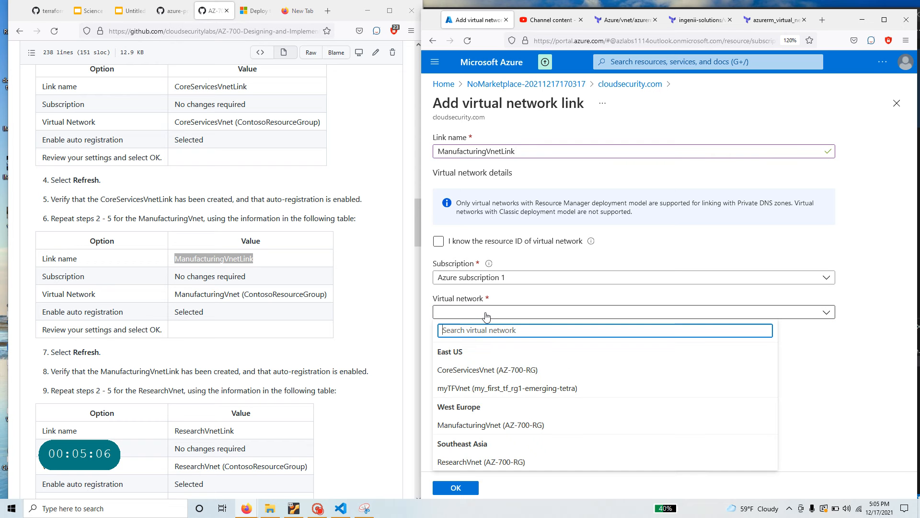
pyautogui.click(490, 426)
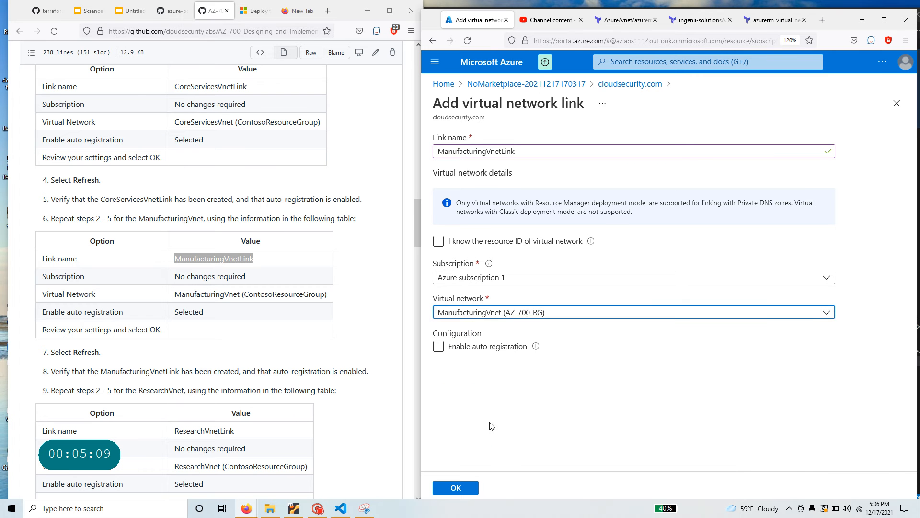
pyautogui.click(438, 346)
pyautogui.click(453, 488)
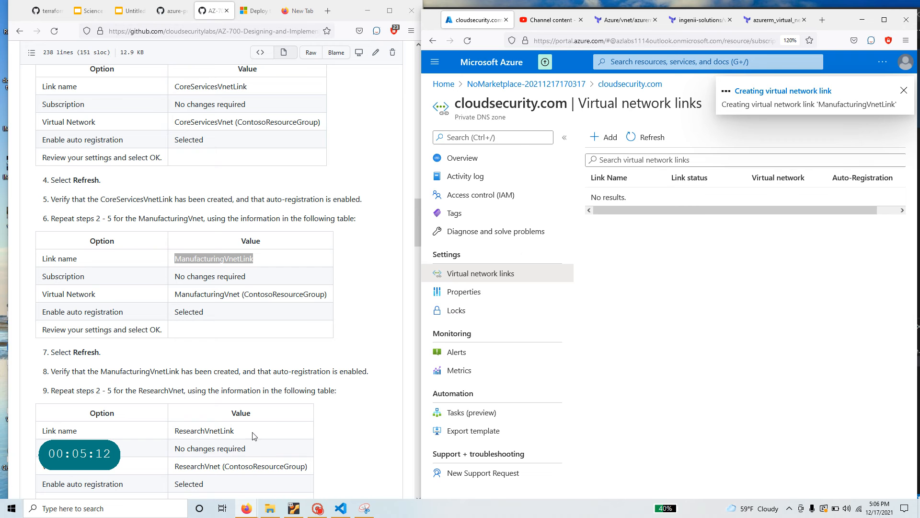
# - Copy ResearchVnetLink from the instructions, refresh the links list and open a new Add form
pyautogui.scroll(-4, 175, 238)
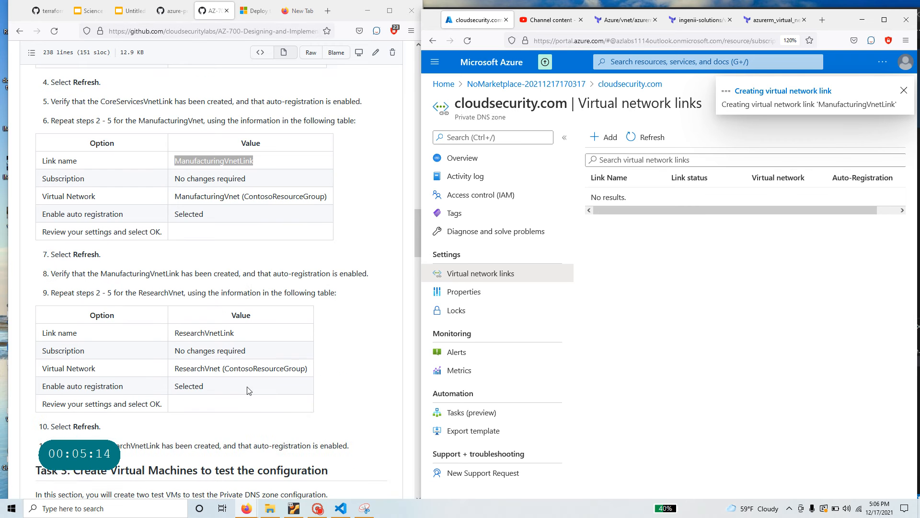
pyautogui.doubleClick(176, 236)
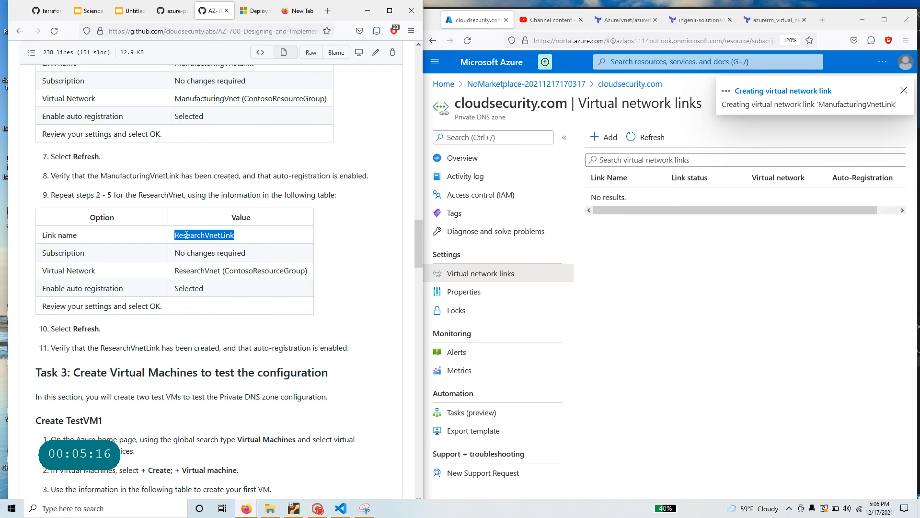
pyautogui.rightClick(186, 234)
pyautogui.click(201, 242)
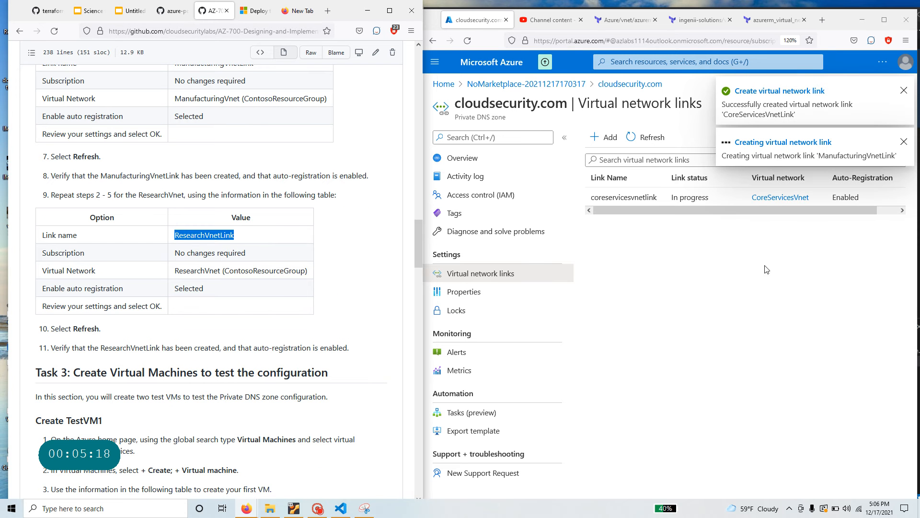
pyautogui.click(644, 137)
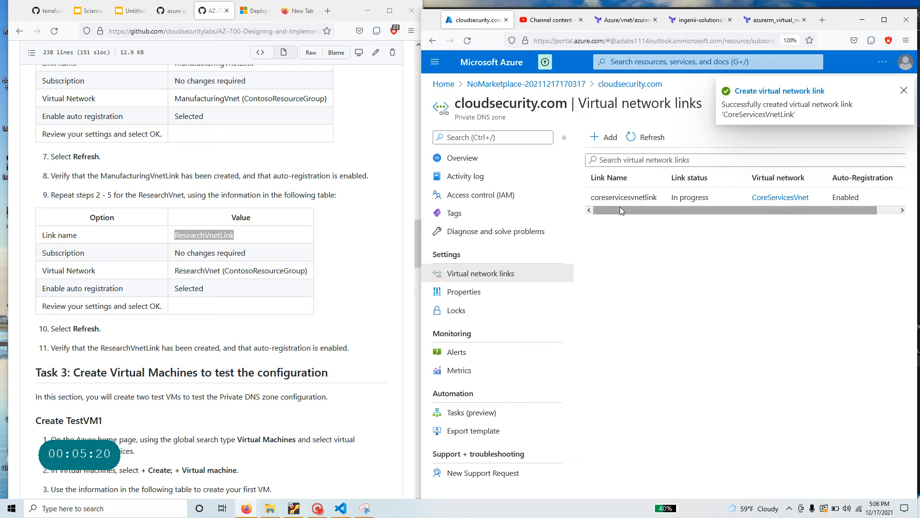
pyautogui.click(604, 137)
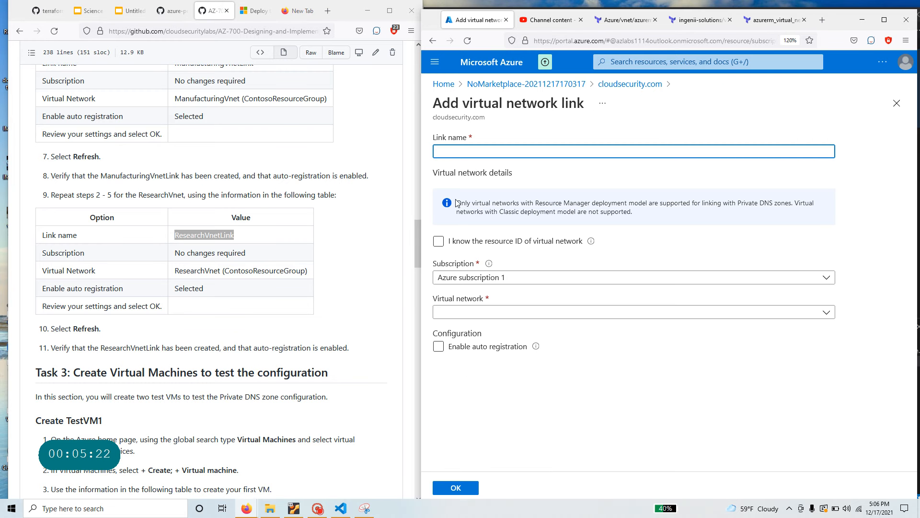
# - Name the link ResearchVnetLink, select ResearchVnet, enable auto registration and confirm with OK
pyautogui.hotkey('ctrl', 'v')
pyautogui.click(467, 312)
pyautogui.click(478, 462)
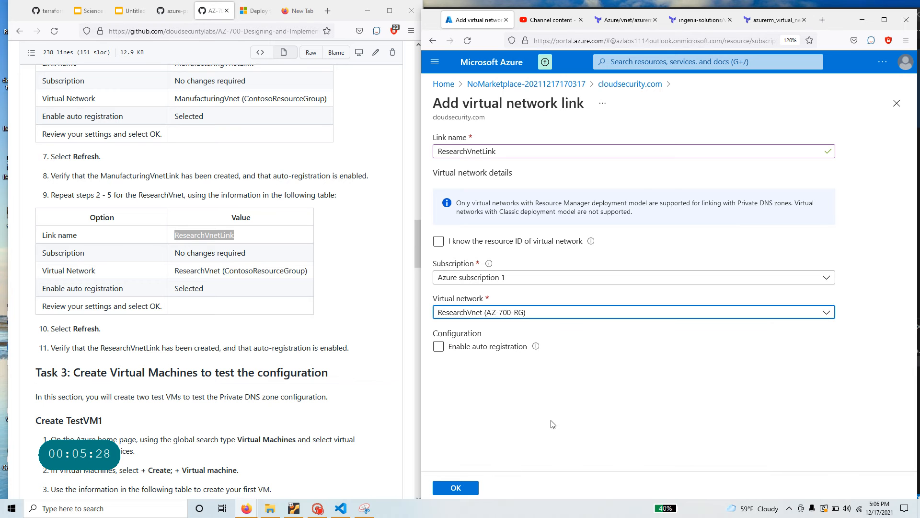
pyautogui.click(439, 347)
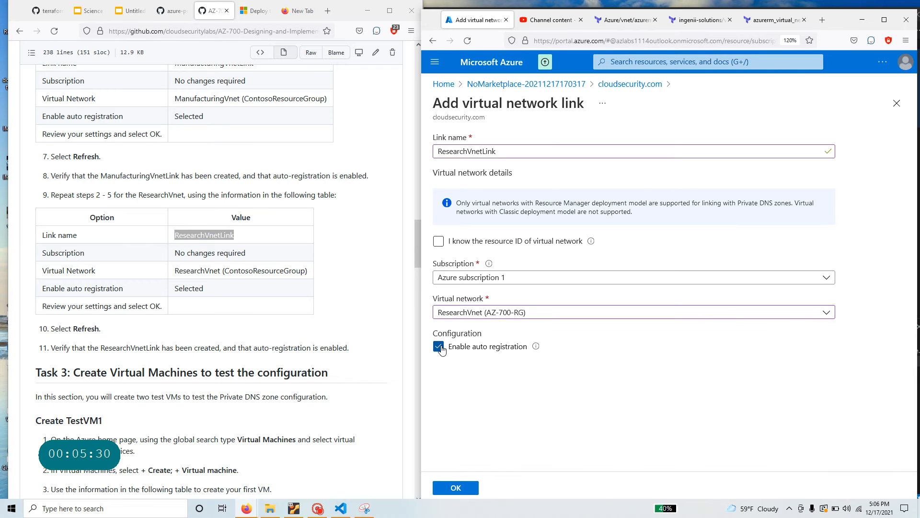
pyautogui.click(458, 487)
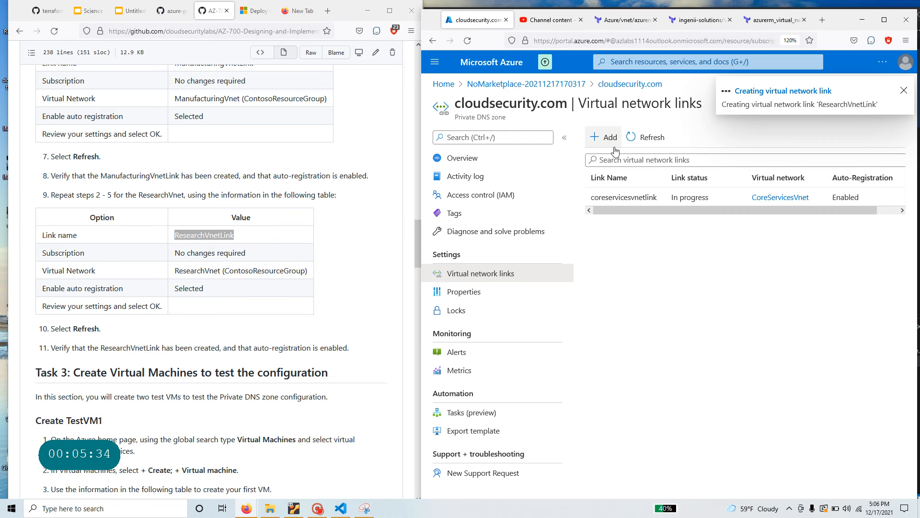
# - Refresh the Virtual network links list until the ResearchVnetLink appears beside the other two
pyautogui.click(646, 139)
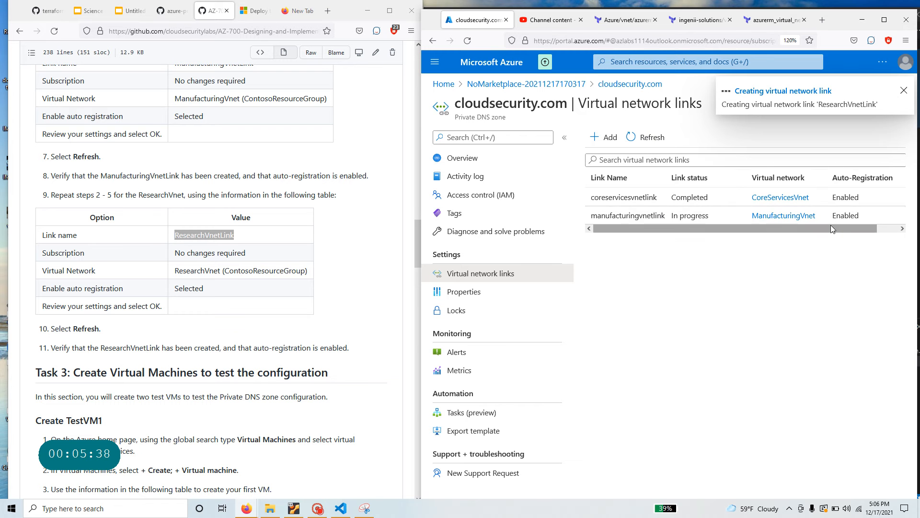
pyautogui.moveTo(830, 229); pyautogui.dragTo(851, 229)
pyautogui.moveTo(759, 232); pyautogui.dragTo(666, 233)
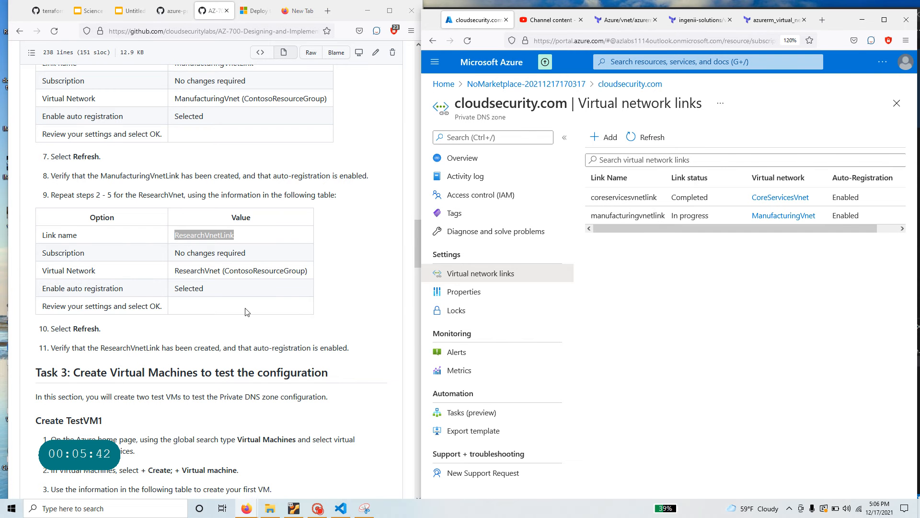
pyautogui.scroll(-2, 246, 312)
pyautogui.scroll(2, 245, 312)
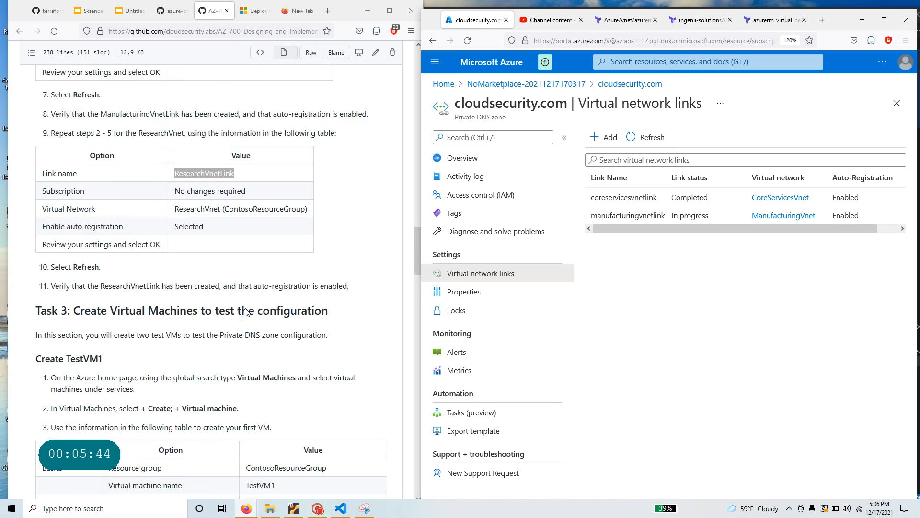
pyautogui.click(645, 137)
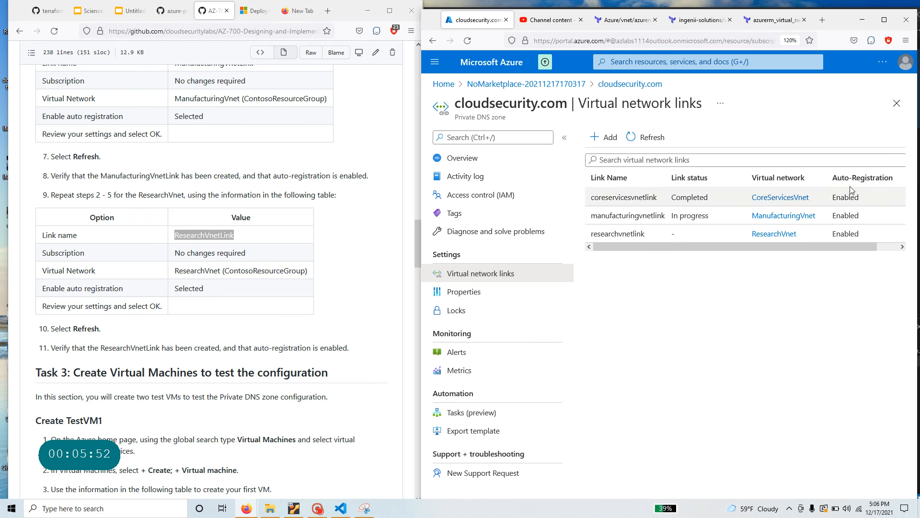
# - Read the Task 3 TestVM1 settings table in the lab instructions, noting ContosoResourceGroup
pyautogui.scroll(-3, 350, 337)
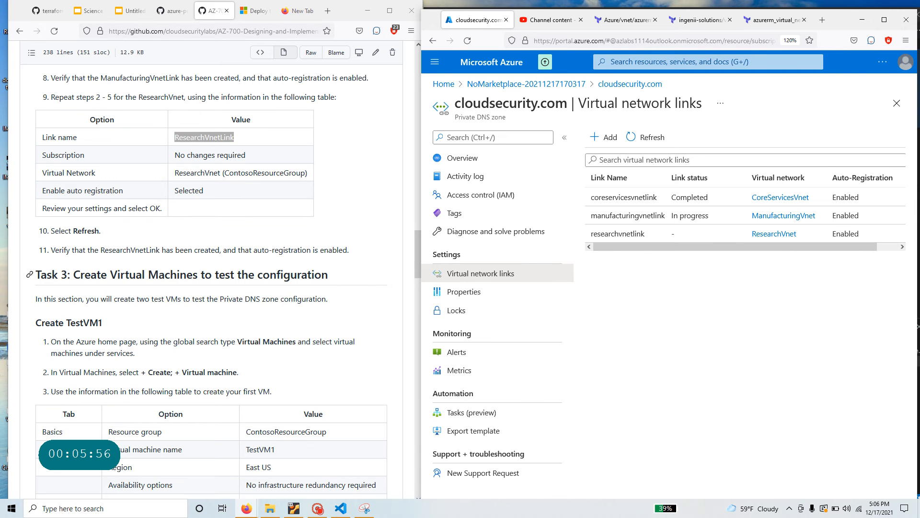
pyautogui.moveTo(71, 275); pyautogui.dragTo(337, 279)
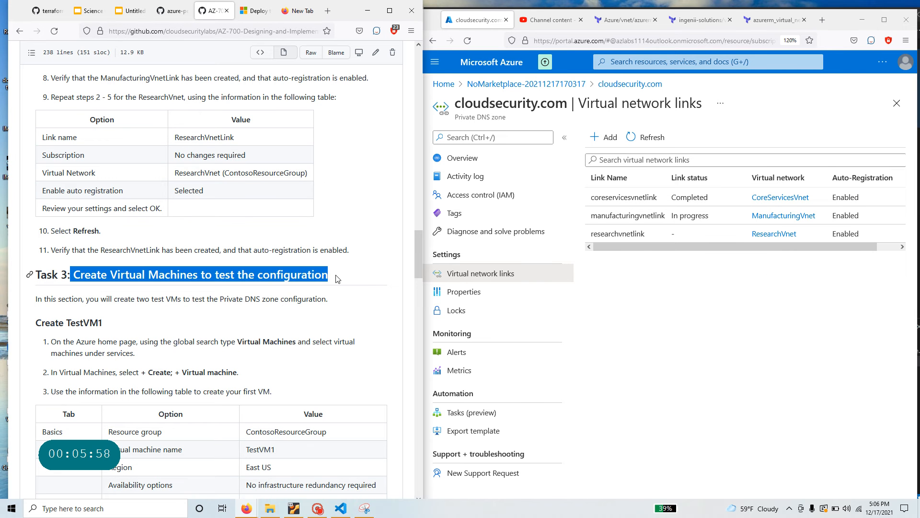
pyautogui.scroll(-3, 281, 359)
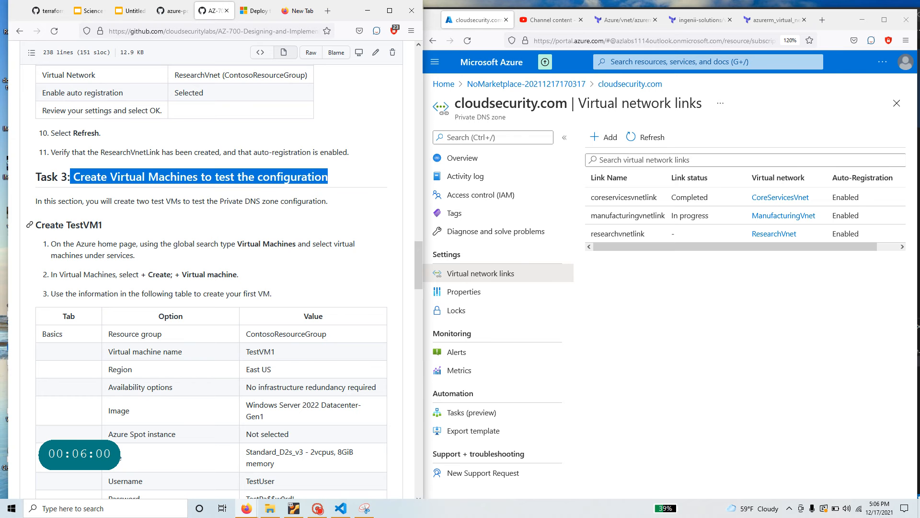
pyautogui.moveTo(71, 224); pyautogui.dragTo(115, 226)
pyautogui.scroll(-3, 230, 323)
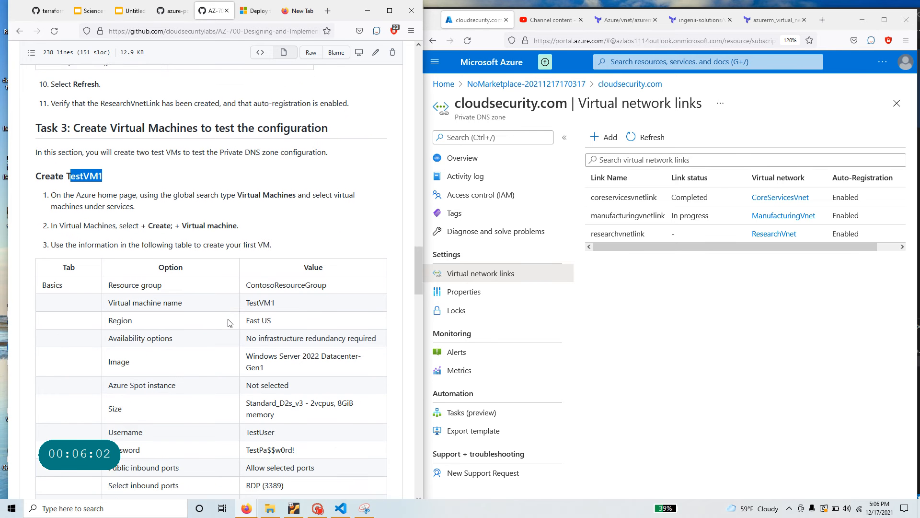
pyautogui.moveTo(327, 236); pyautogui.dragTo(246, 236)
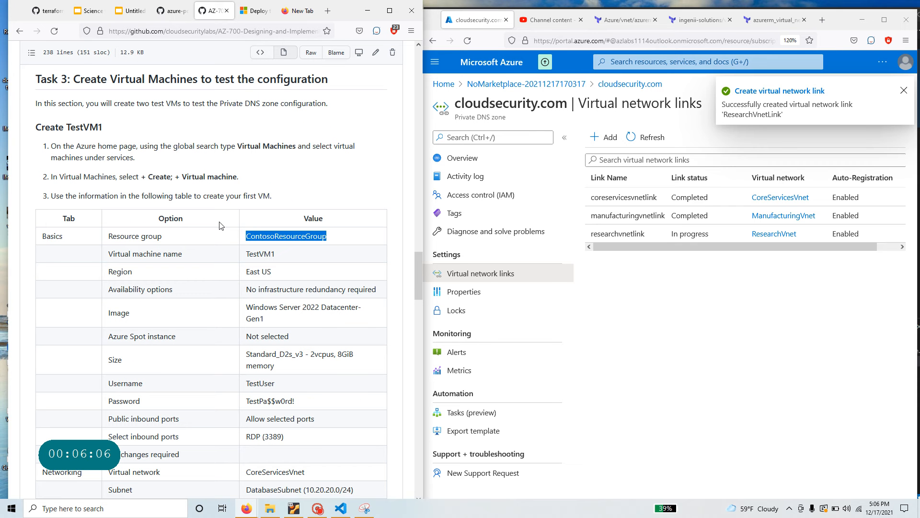
# - Go from the cloudsecurity.com zone to the az-700-rg group and start + Create
pyautogui.click(463, 163)
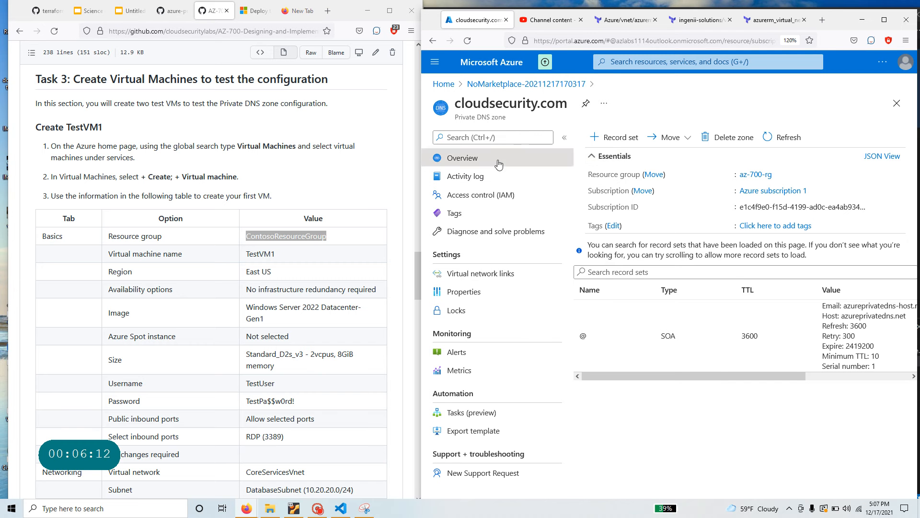
pyautogui.click(758, 174)
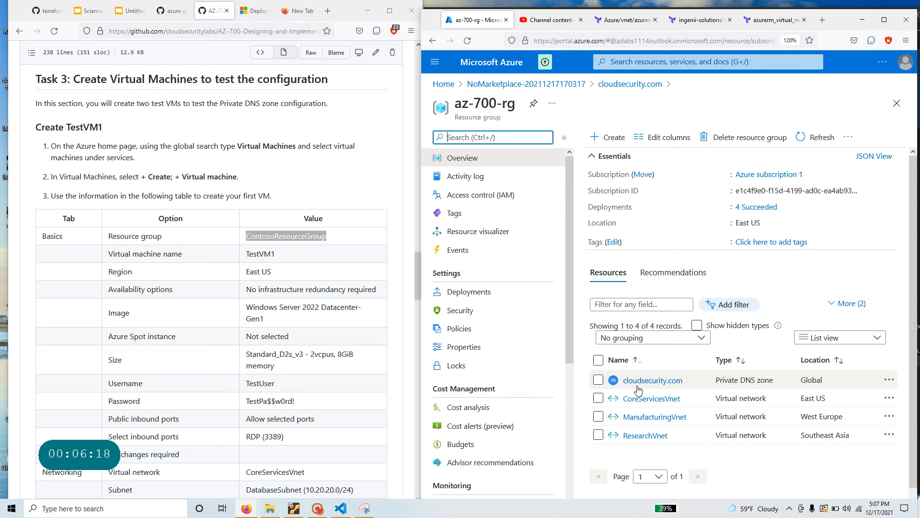
pyautogui.moveTo(716, 380); pyautogui.dragTo(773, 379)
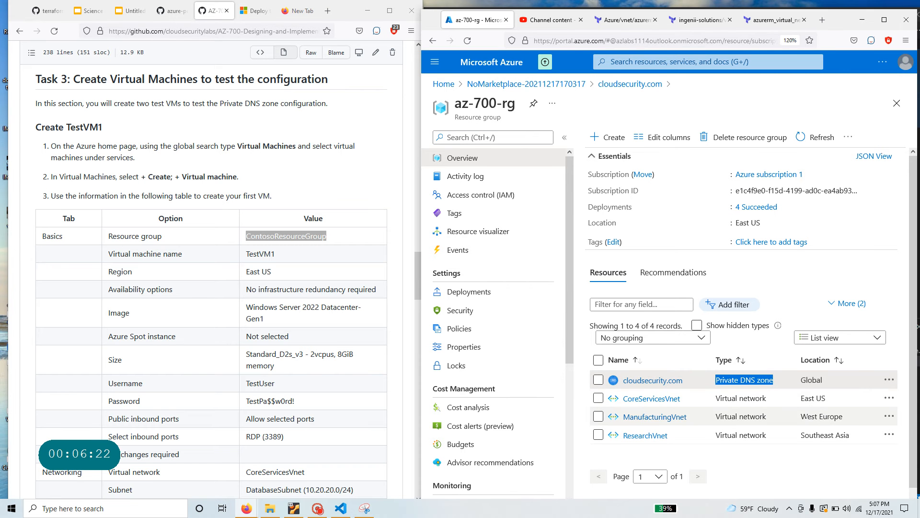
pyautogui.click(608, 137)
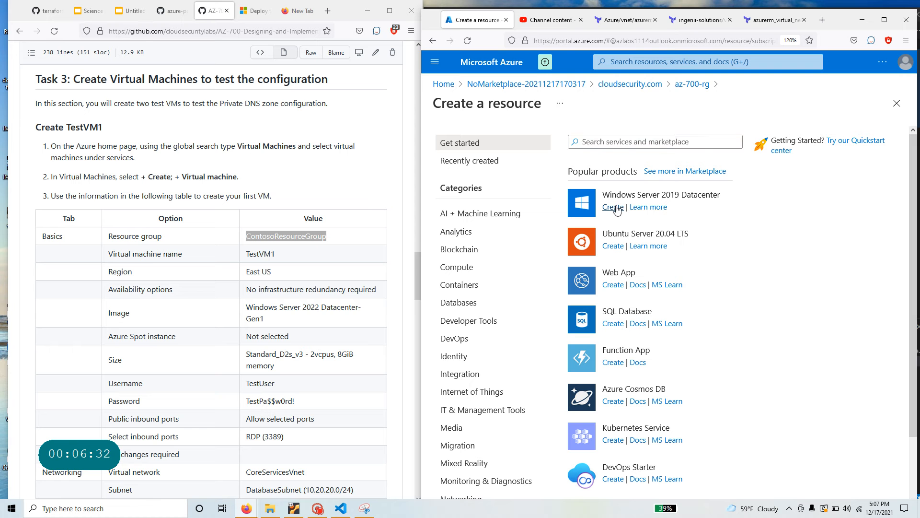
pyautogui.moveTo(363, 308); pyautogui.dragTo(227, 302)
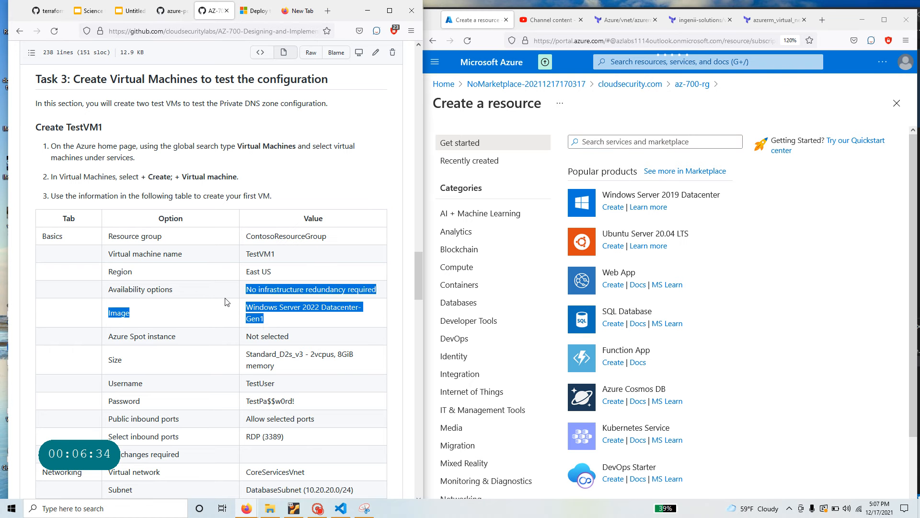
# - Start a Windows Server virtual machine and name it TestVM1
pyautogui.click(613, 207)
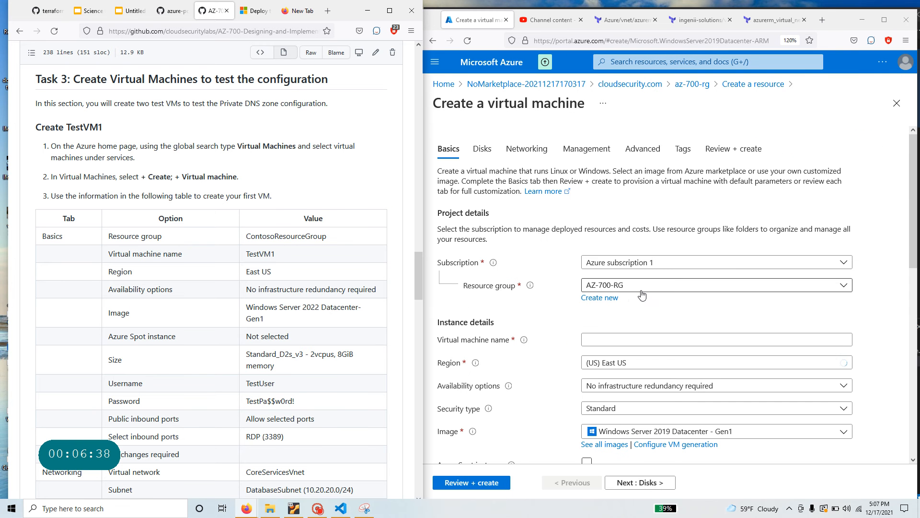
pyautogui.doubleClick(261, 254)
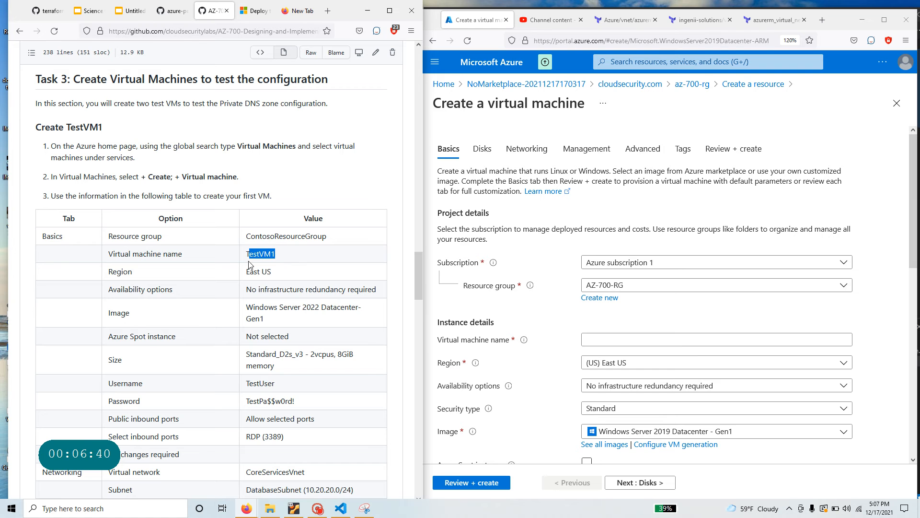
pyautogui.rightClick(262, 256)
pyautogui.click(274, 264)
pyautogui.click(618, 338)
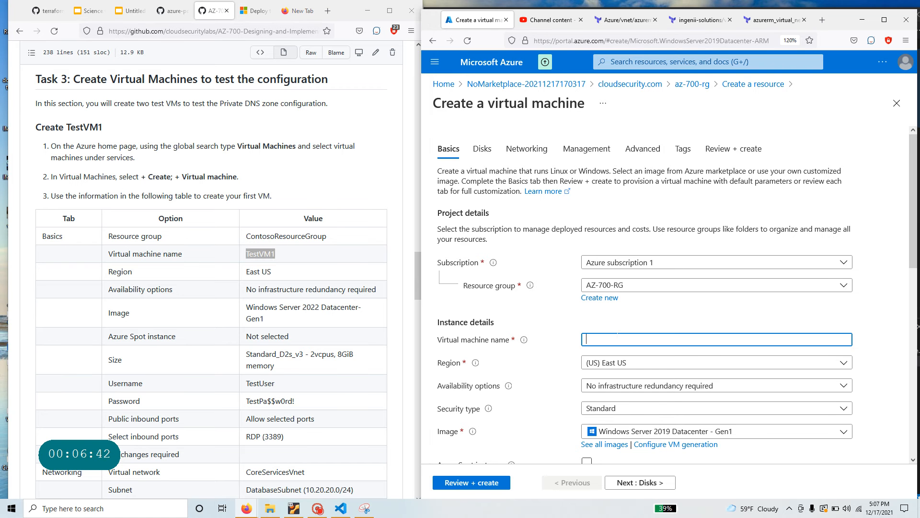
pyautogui.hotkey('ctrl', 'v')
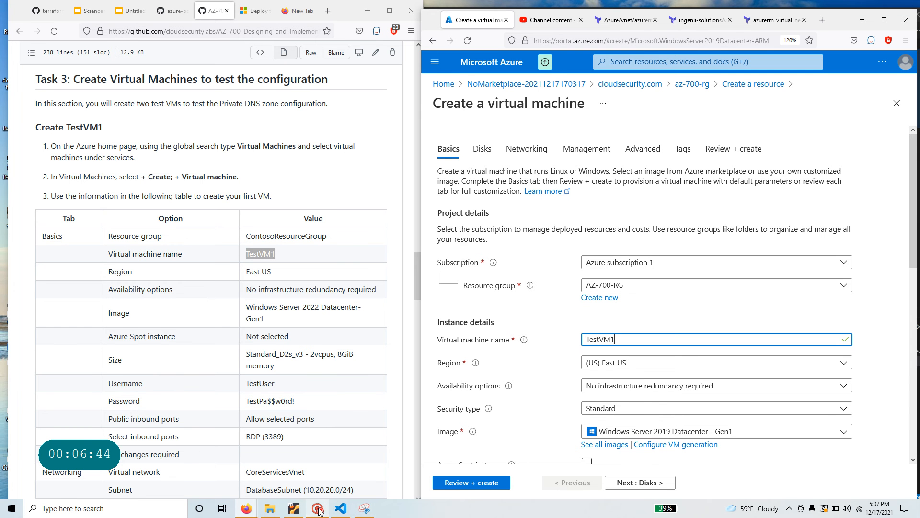
# - Select the Windows Server 2022 Datacenter: Azure Edition - Gen2 image
pyautogui.click(365, 508)
pyautogui.click(85, 115)
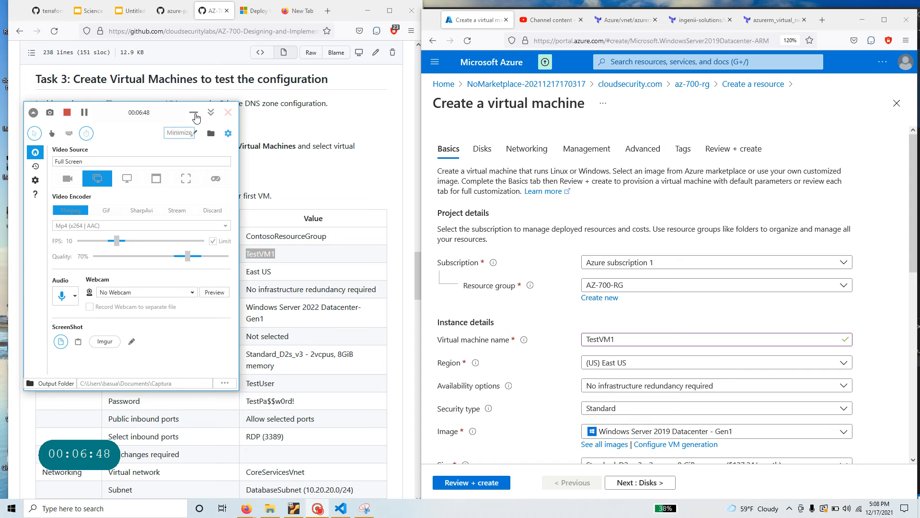
pyautogui.click(194, 112)
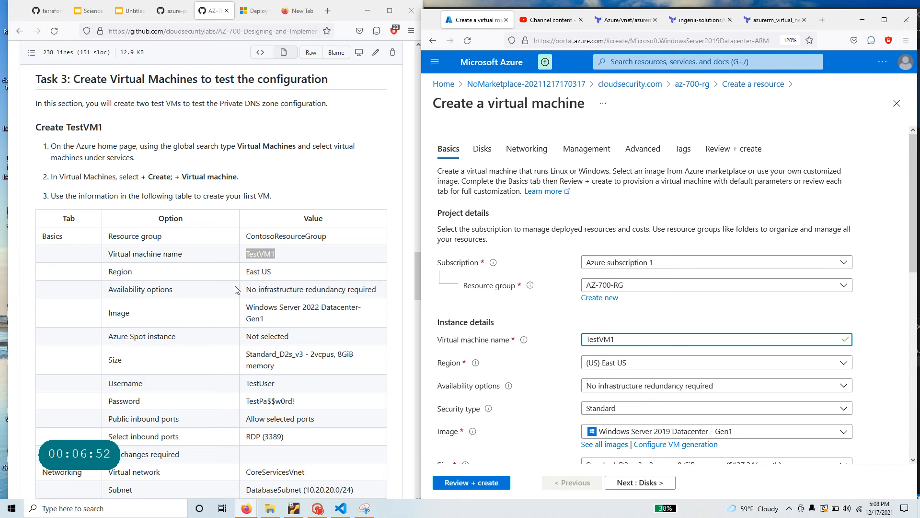
pyautogui.scroll(-2, 619, 389)
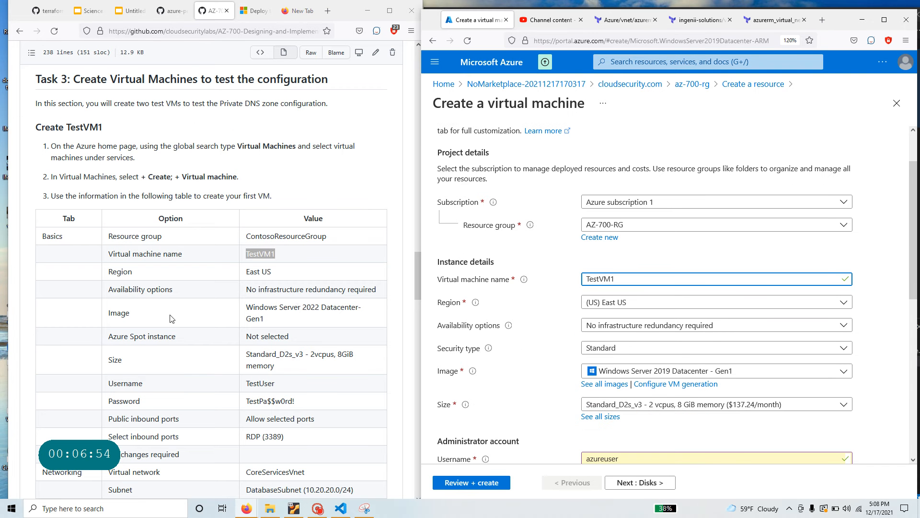
pyautogui.scroll(-2, 676, 311)
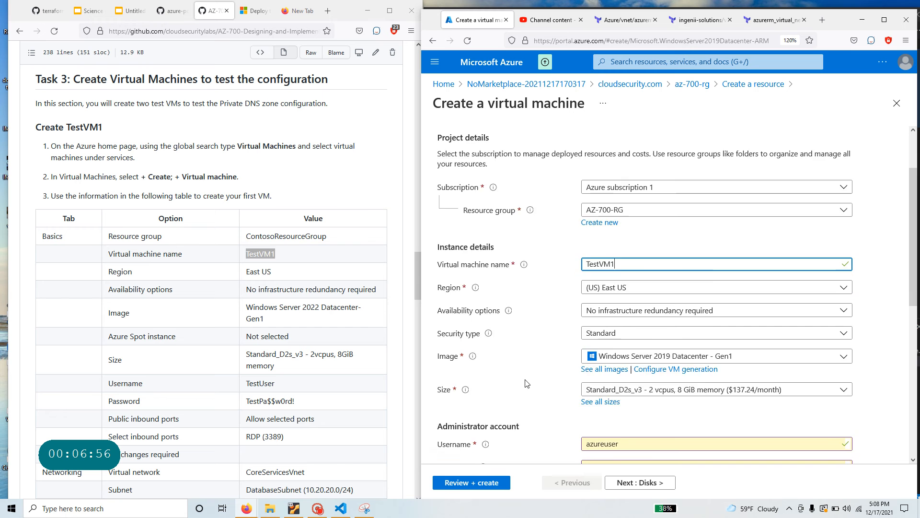
pyautogui.click(675, 312)
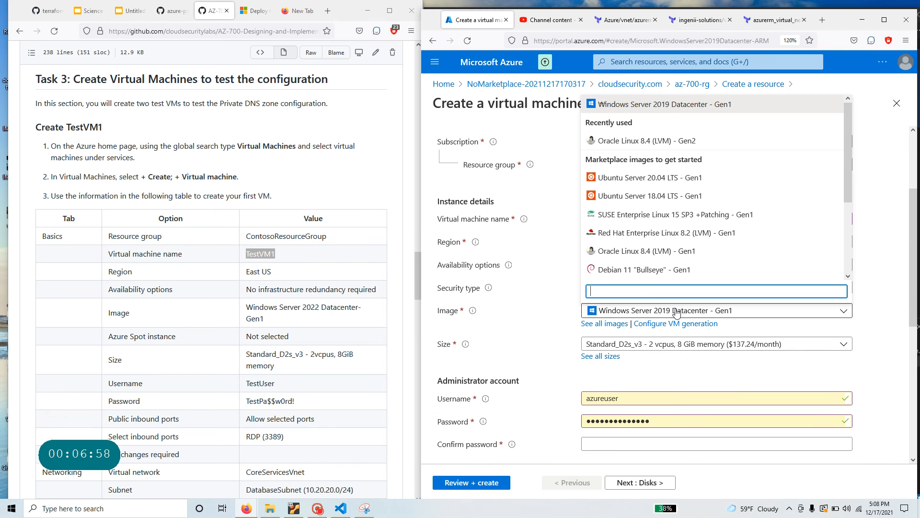
pyautogui.scroll(-3, 709, 252)
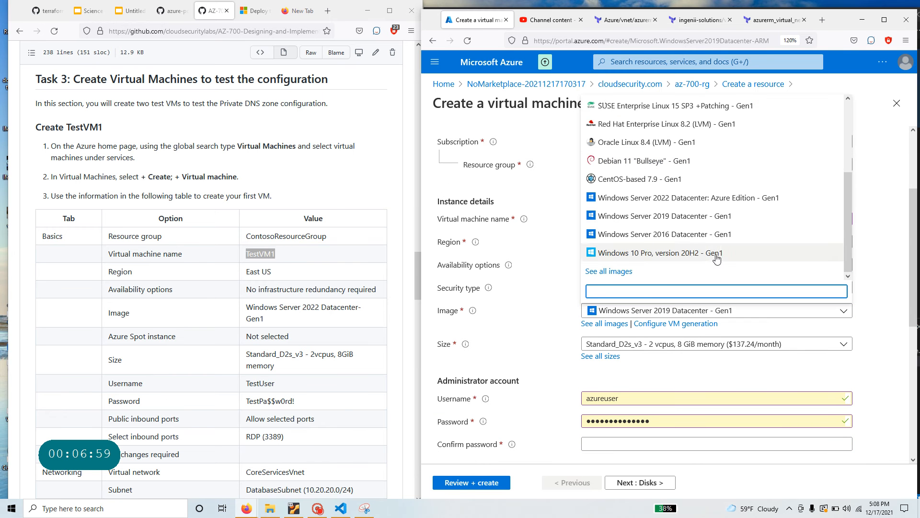
pyautogui.click(732, 204)
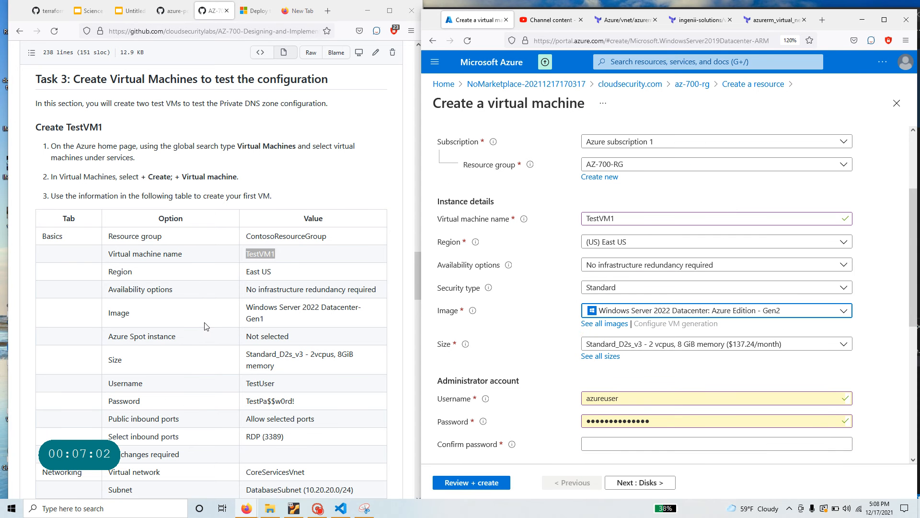
pyautogui.tripleClick(290, 320)
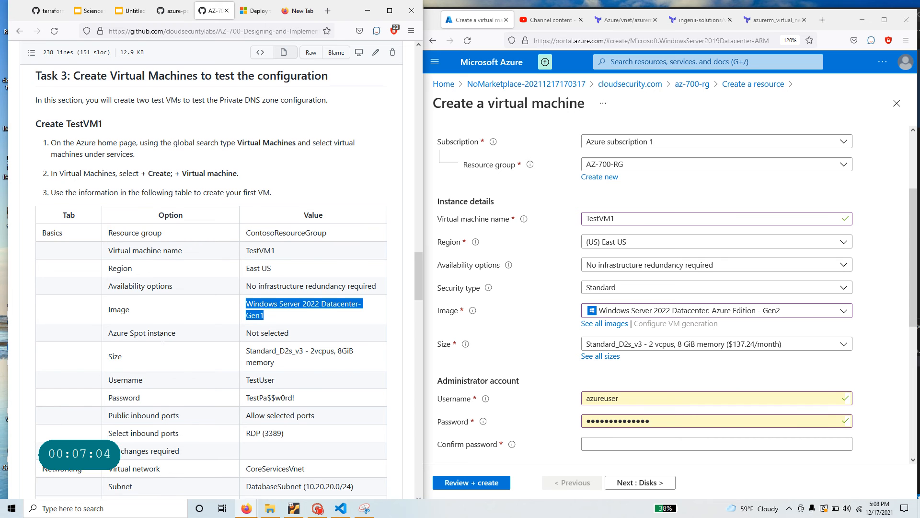
# - Replace the default administrator username with the lab's username, removing the stray leading space
pyautogui.scroll(-2, 290, 321)
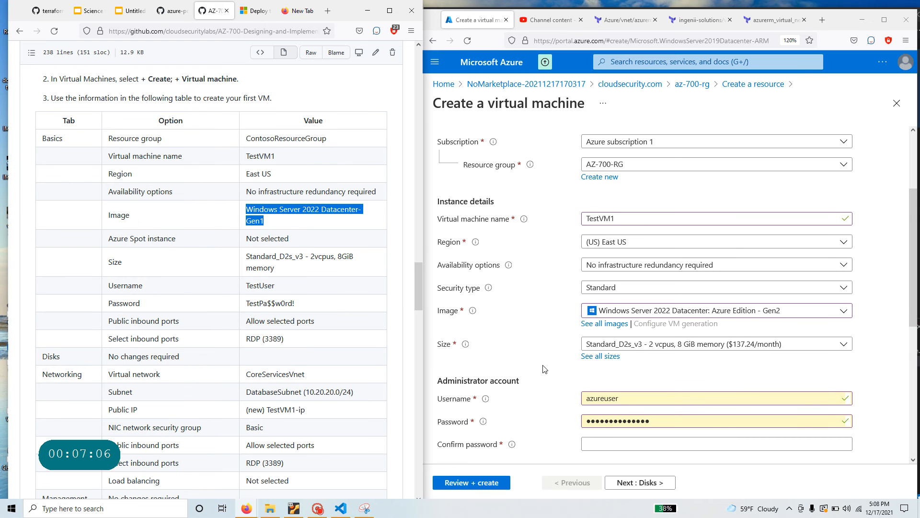
pyautogui.scroll(-1, 544, 369)
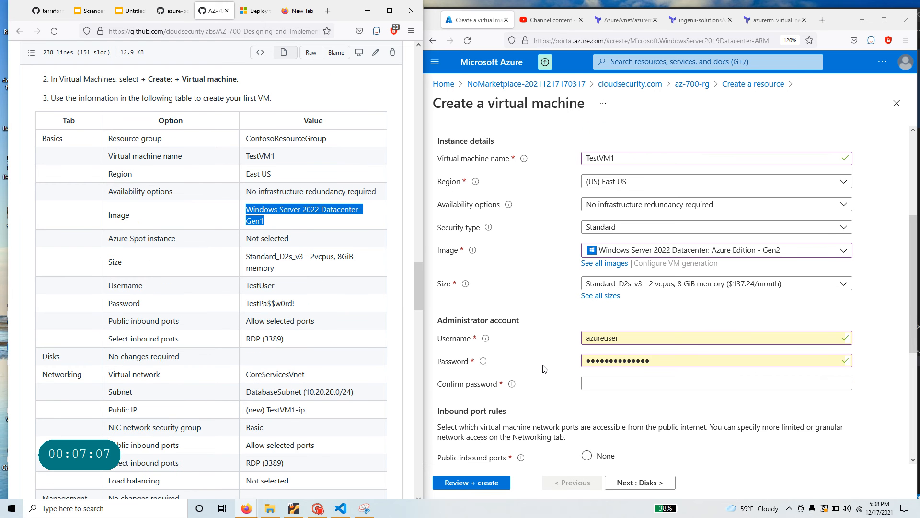
pyautogui.moveTo(276, 285); pyautogui.dragTo(235, 286)
pyautogui.rightClick(255, 287)
pyautogui.click(266, 294)
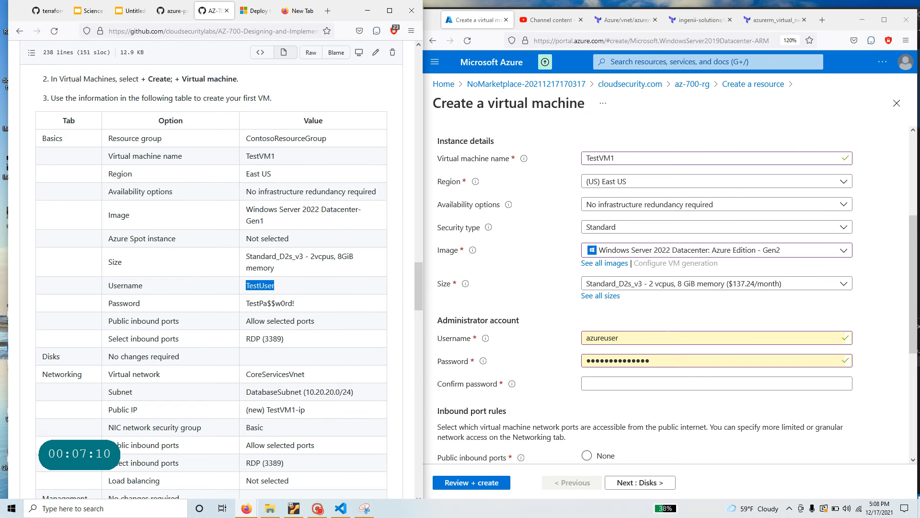
pyautogui.doubleClick(603, 338)
pyautogui.hotkey('ctrl', 'v')
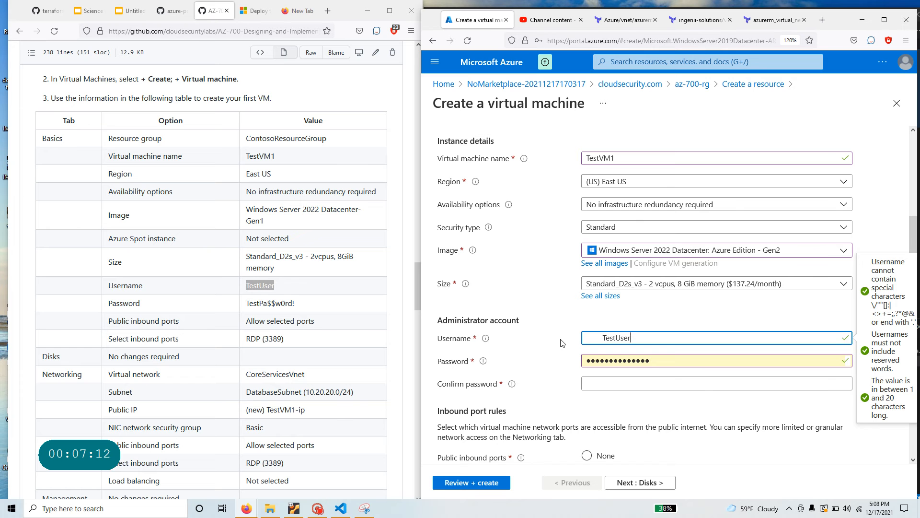
pyautogui.press('Home')
pyautogui.press('Delete')
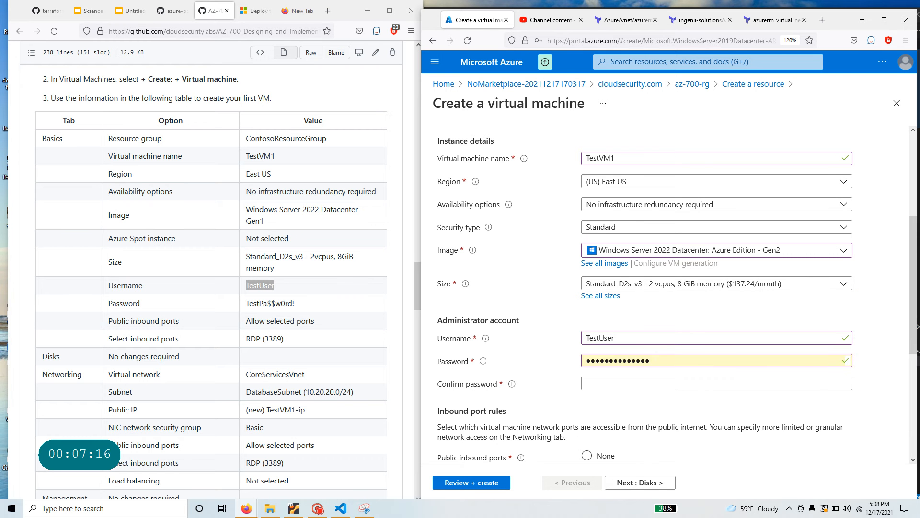
# - Enter the lab administrator password and its confirmation
pyautogui.press('Tab')
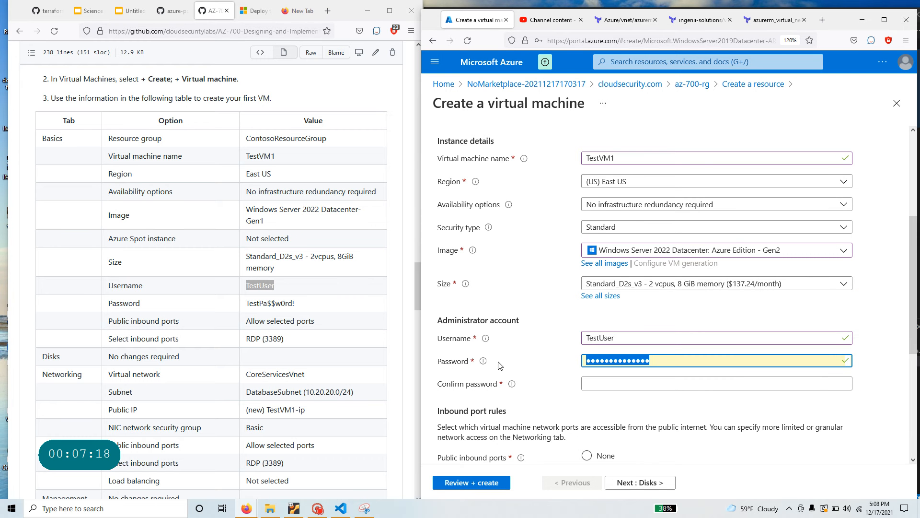
pyautogui.write('T')
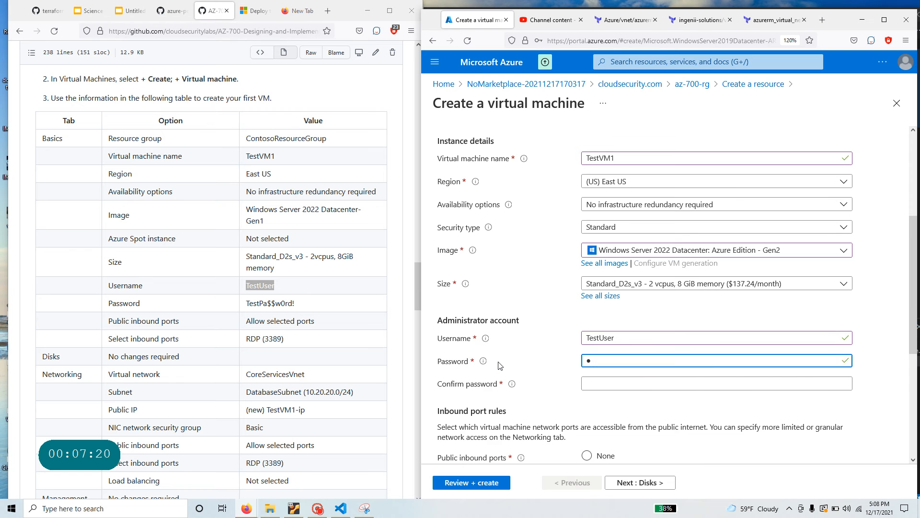
pyautogui.write('e')
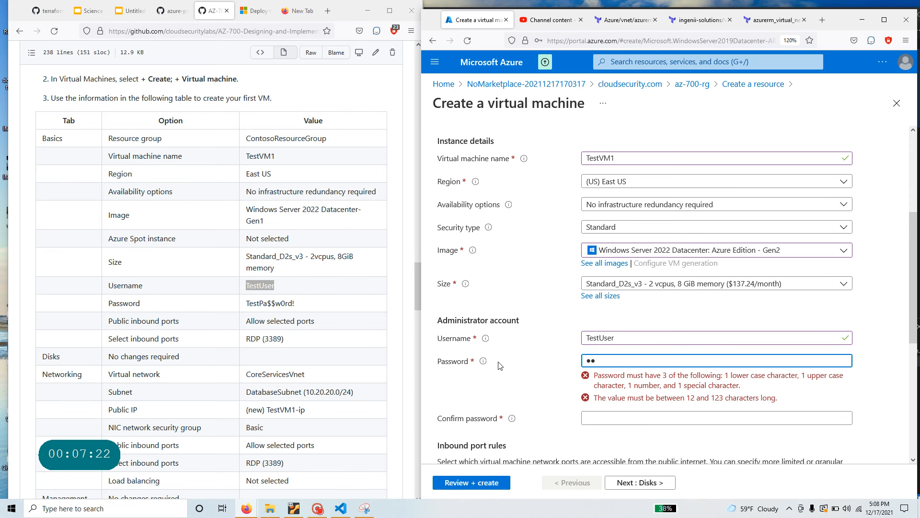
pyautogui.write('s')
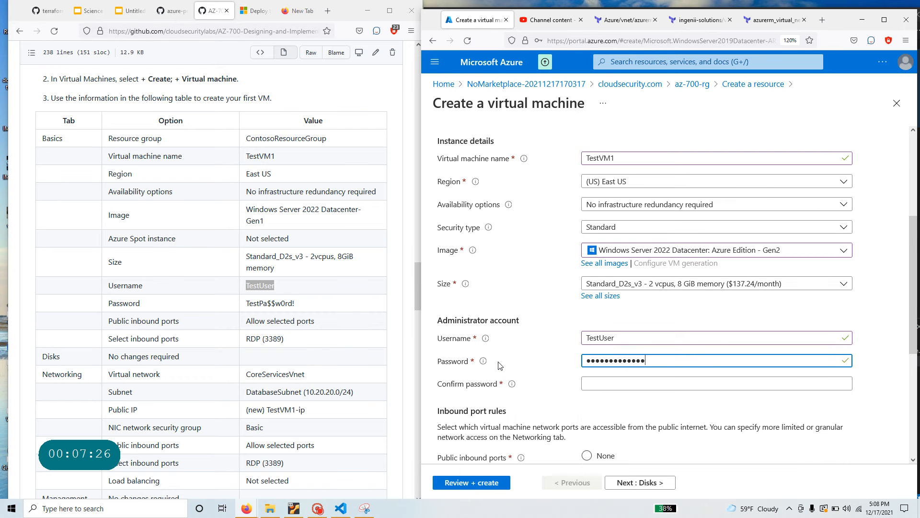
pyautogui.press('Tab')
pyautogui.write('T')
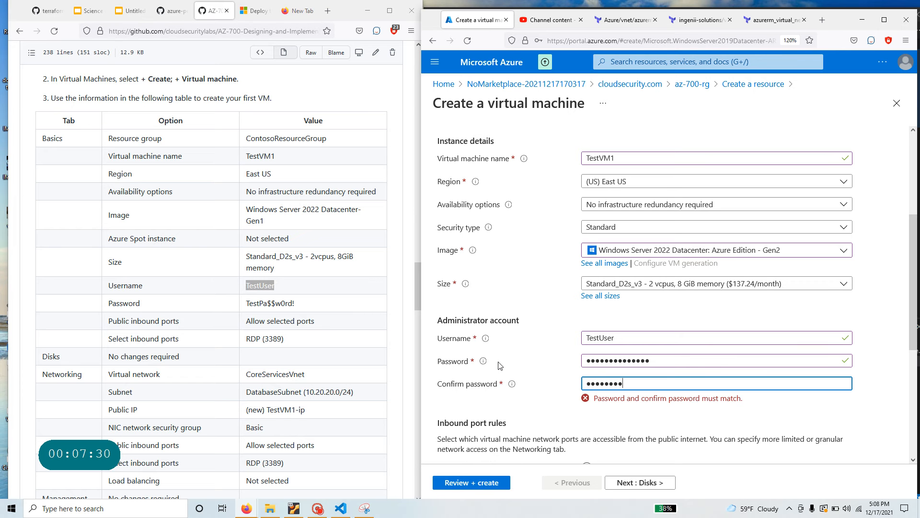
pyautogui.write('estPa$$w0r')
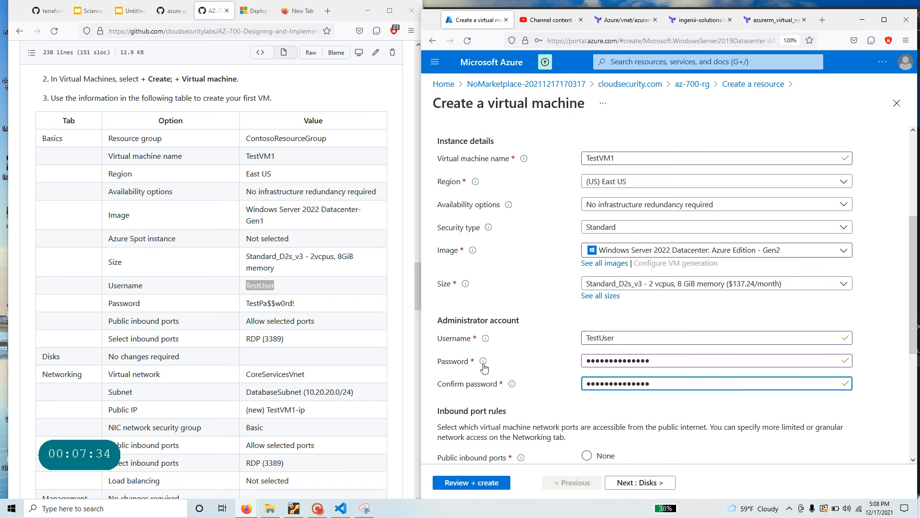
# - Check that inbound rules allow RDP (3389) and note CoreServicesVnet in the lab table
pyautogui.scroll(-2, 543, 368)
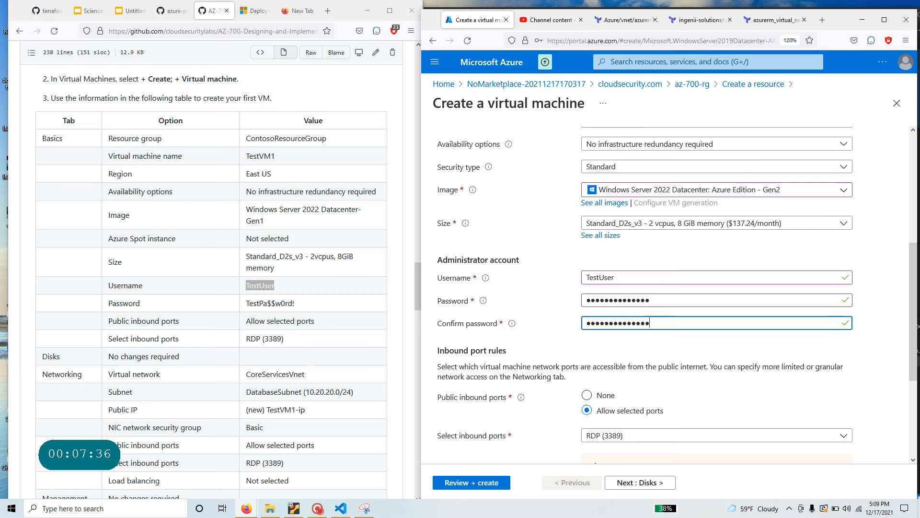
pyautogui.scroll(-5, 229, 327)
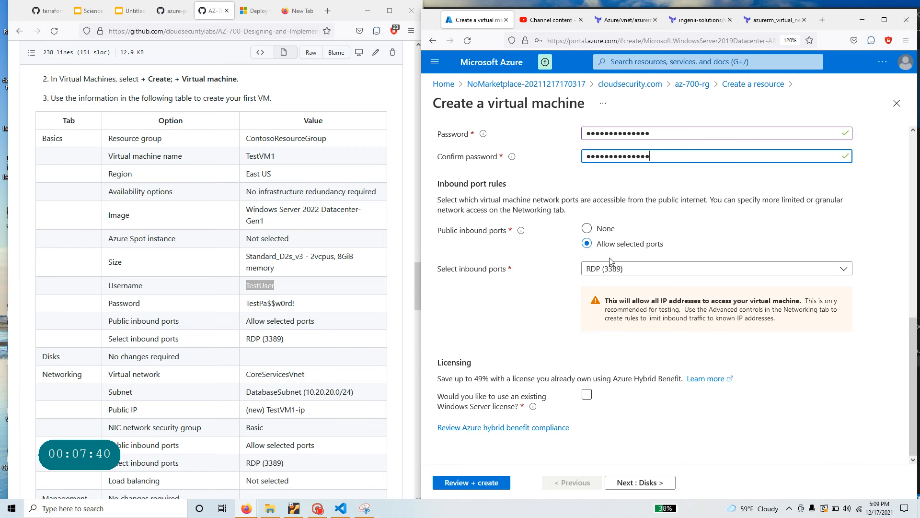
pyautogui.scroll(-3, 293, 364)
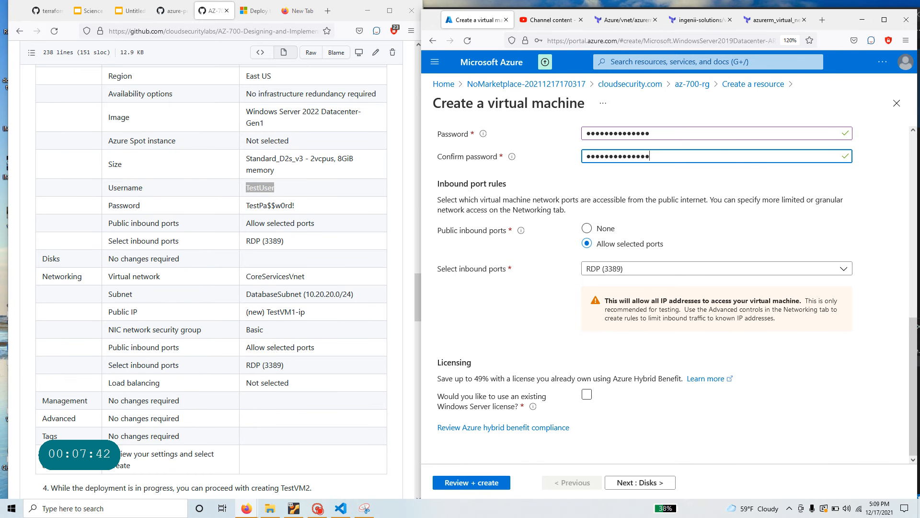
pyautogui.moveTo(307, 279); pyautogui.dragTo(244, 279)
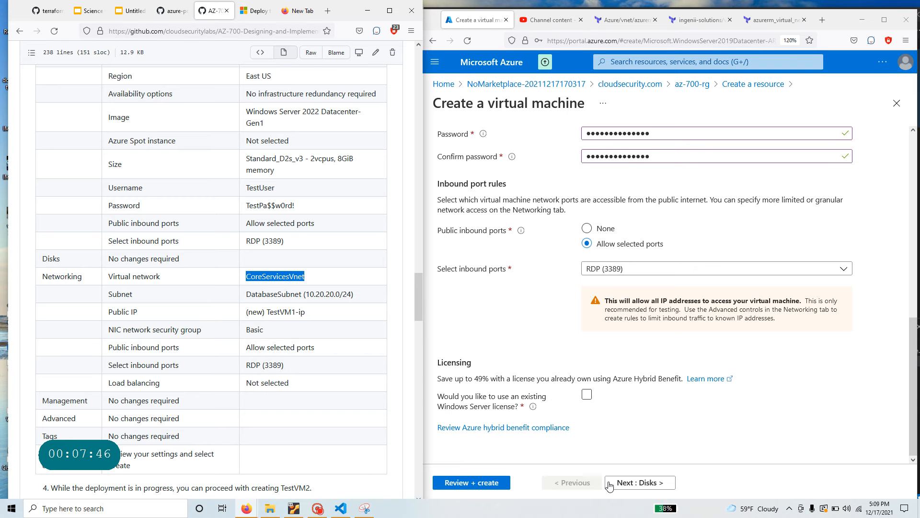
# - On the Networking tab, set TestVM1's subnet to DatabaseSubnet (10.20.20.0/24) and review remaining options
pyautogui.click(646, 482)
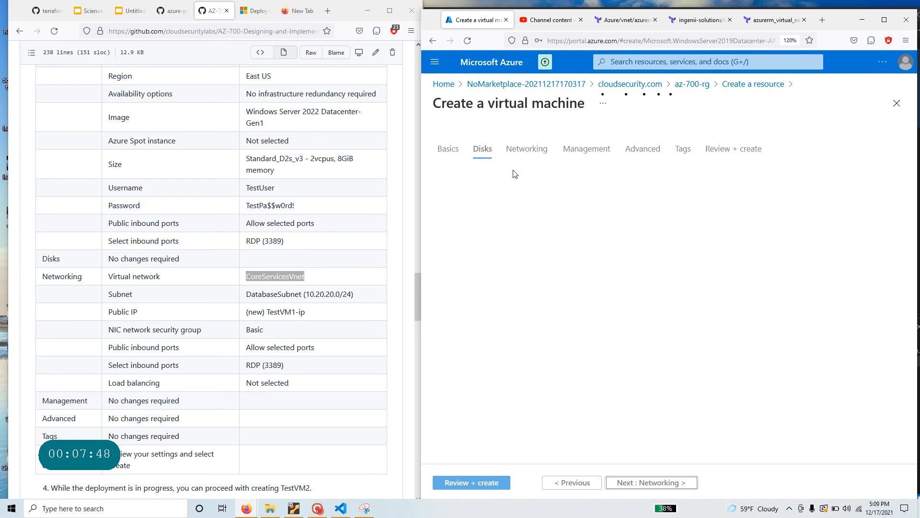
pyautogui.click(653, 482)
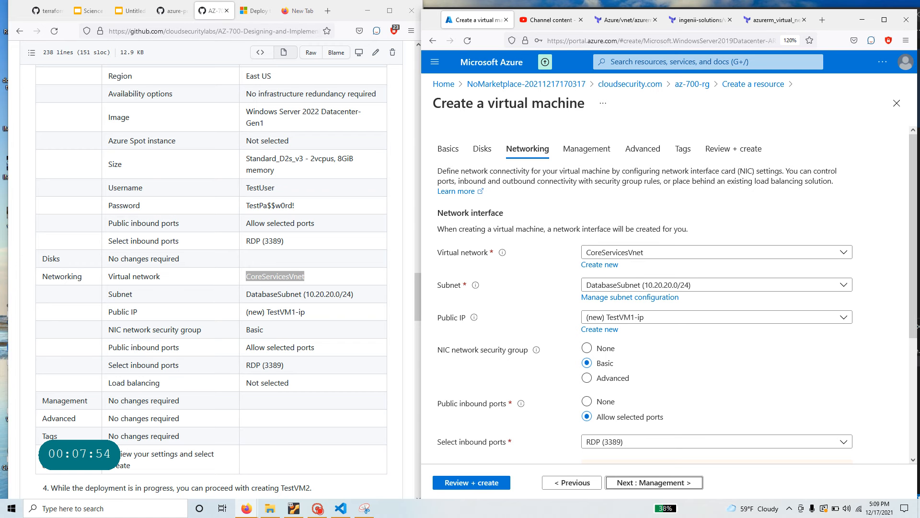
pyautogui.moveTo(246, 294); pyautogui.dragTo(361, 295)
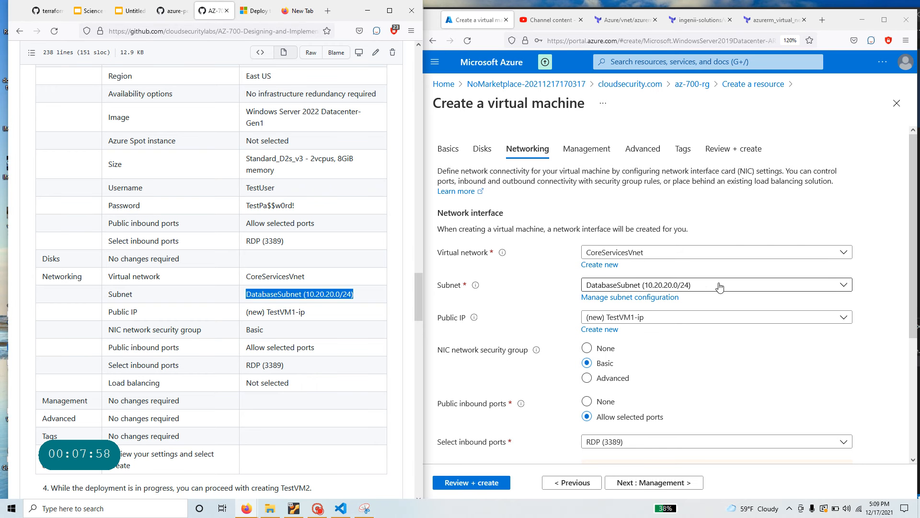
pyautogui.click(643, 283)
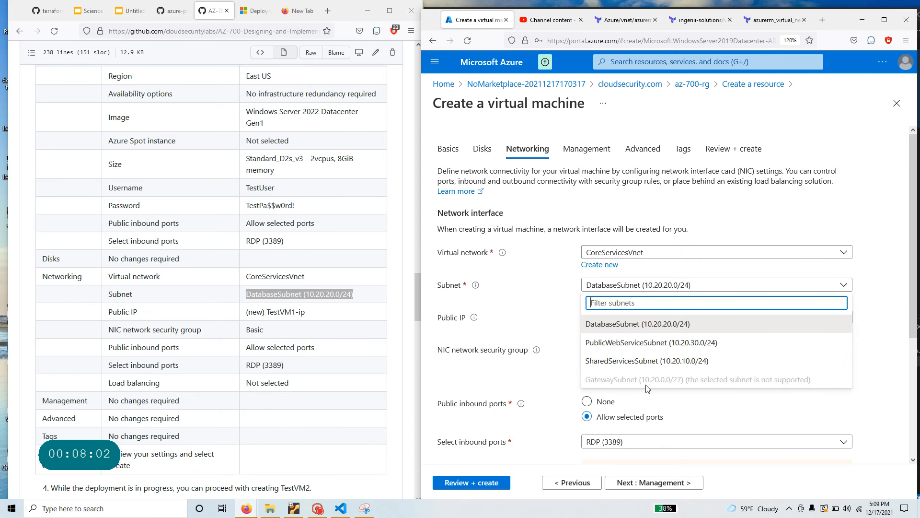
pyautogui.click(640, 323)
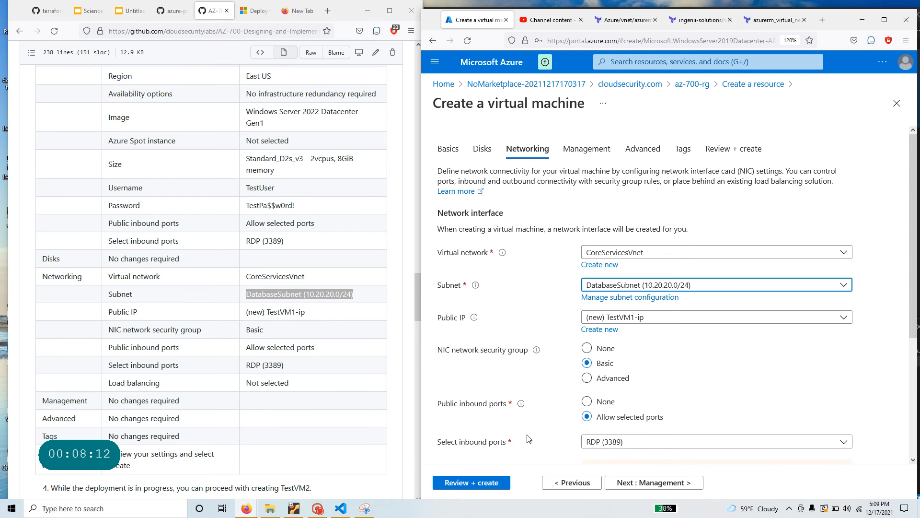
pyautogui.scroll(-2, 529, 438)
pyautogui.scroll(-3, 339, 415)
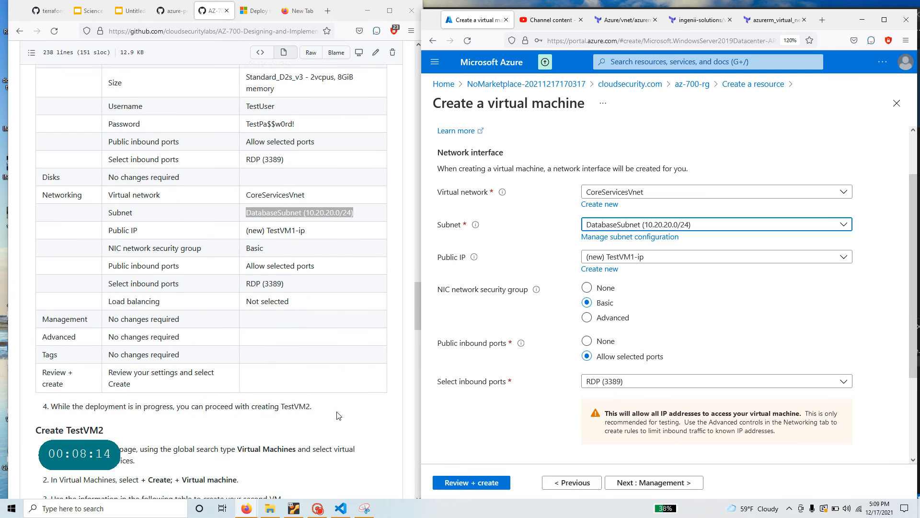
pyautogui.scroll(-1, 339, 415)
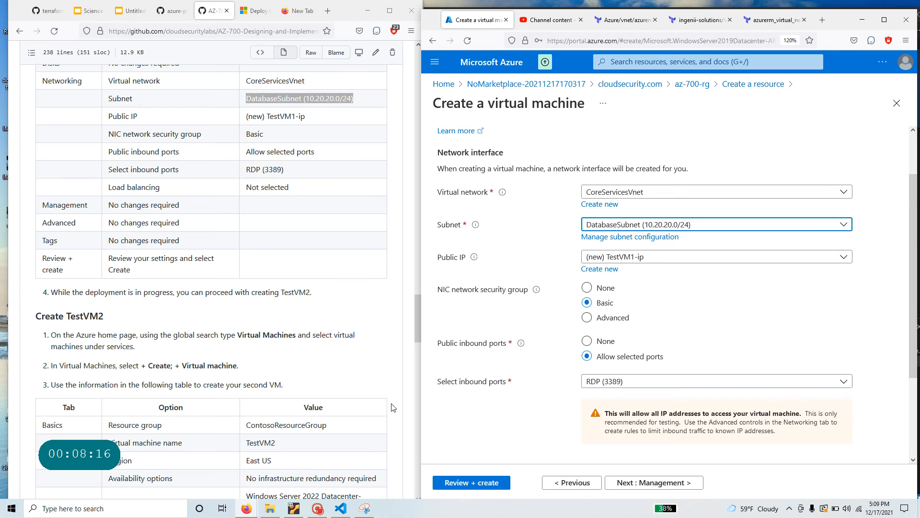
pyautogui.scroll(-4, 632, 405)
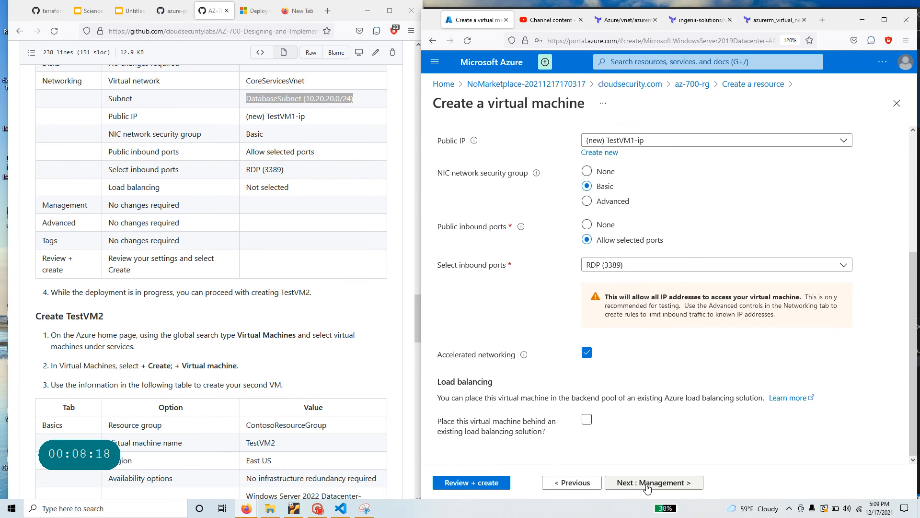
# - Validate and create TestVM1, declining Firefox's offer to save the login
pyautogui.click(487, 484)
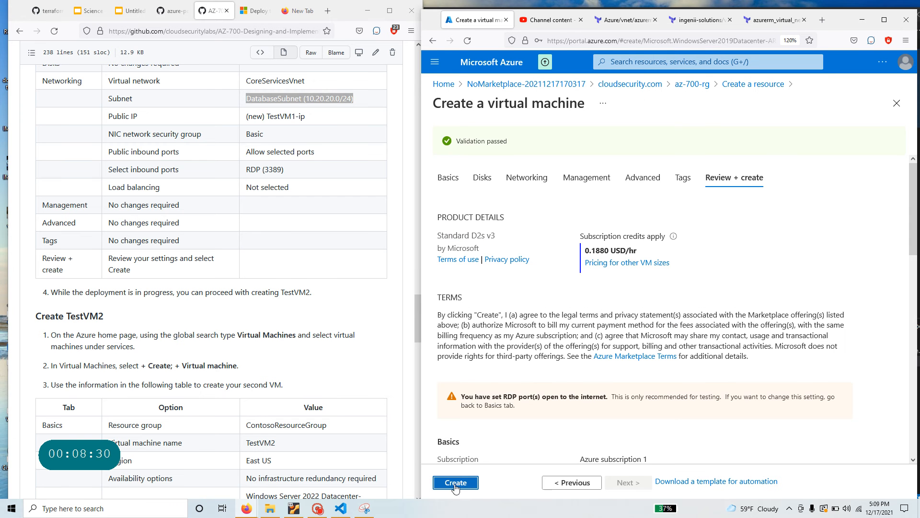
pyautogui.click(458, 484)
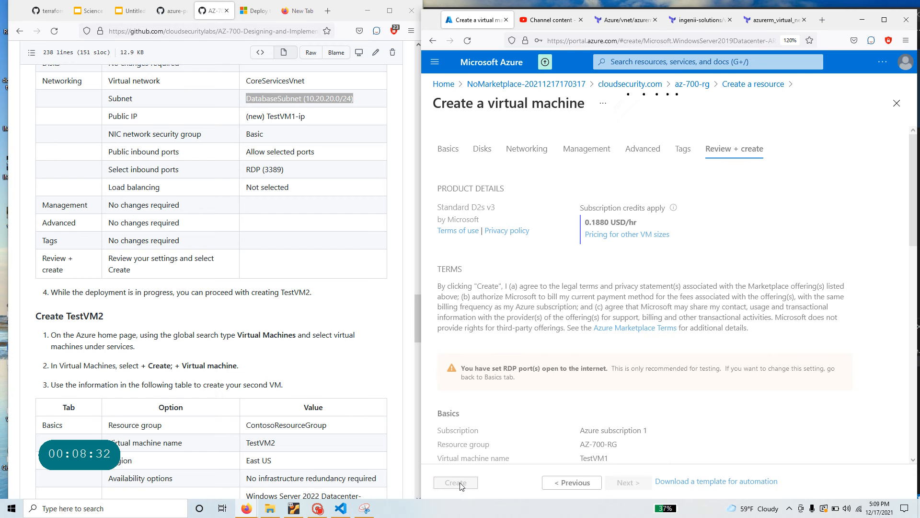
pyautogui.scroll(-5, 274, 349)
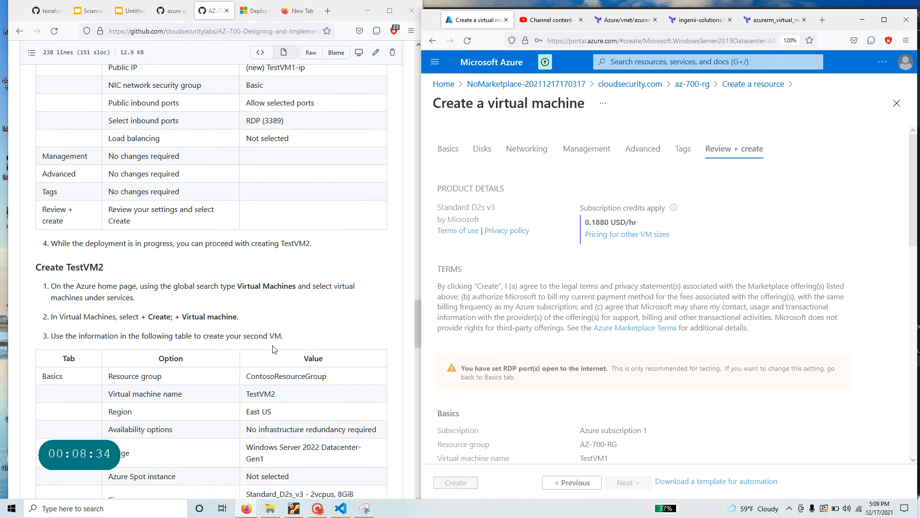
pyautogui.scroll(-2, 301, 340)
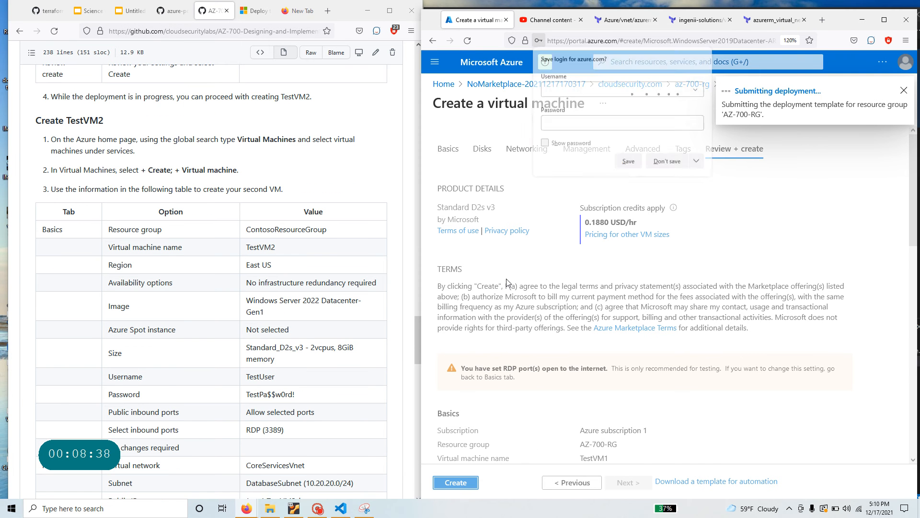
pyautogui.click(660, 163)
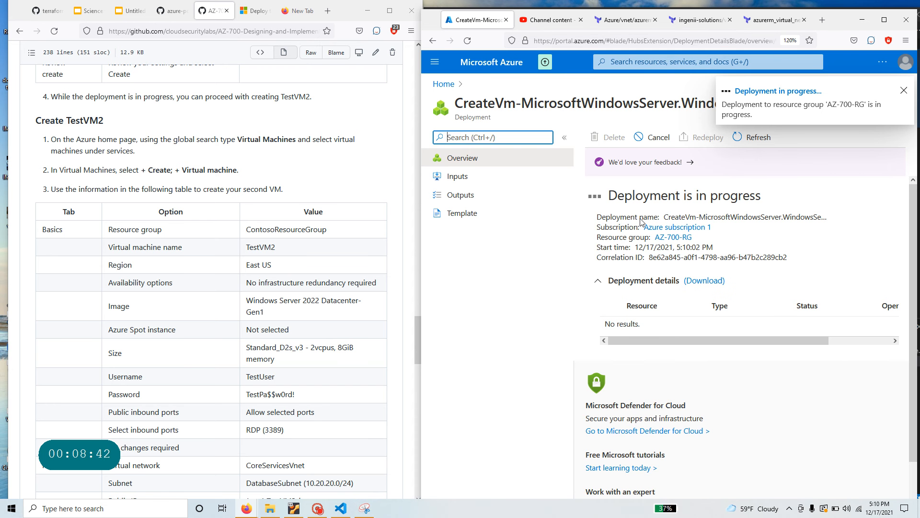
# - From AZ-700-RG, start a new Windows Server virtual machine named TestVM2
pyautogui.click(676, 237)
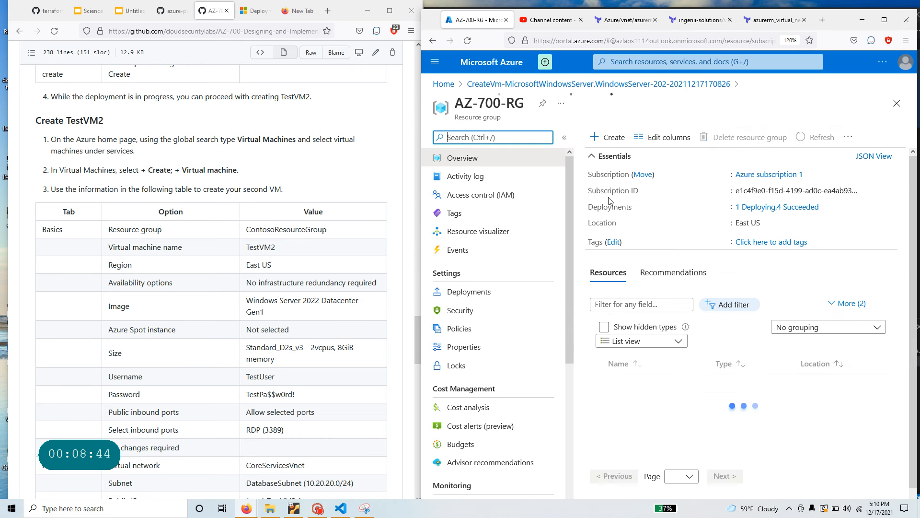
pyautogui.click(616, 143)
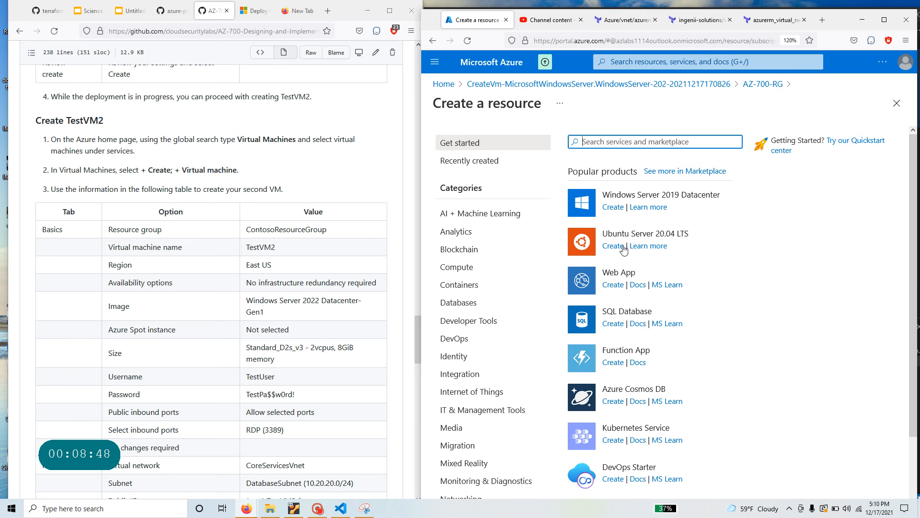
pyautogui.click(613, 207)
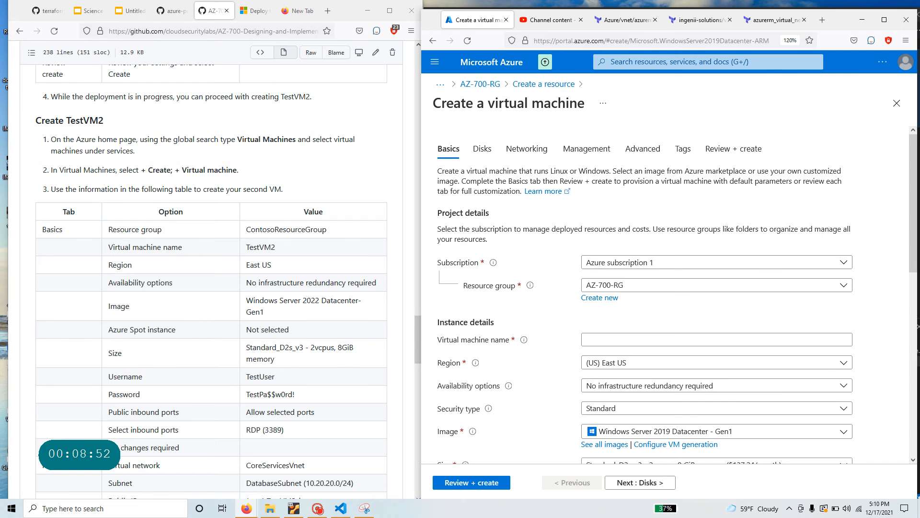
pyautogui.click(273, 247)
pyautogui.doubleClick(274, 247)
pyautogui.hotkey('ctrl', 'c')
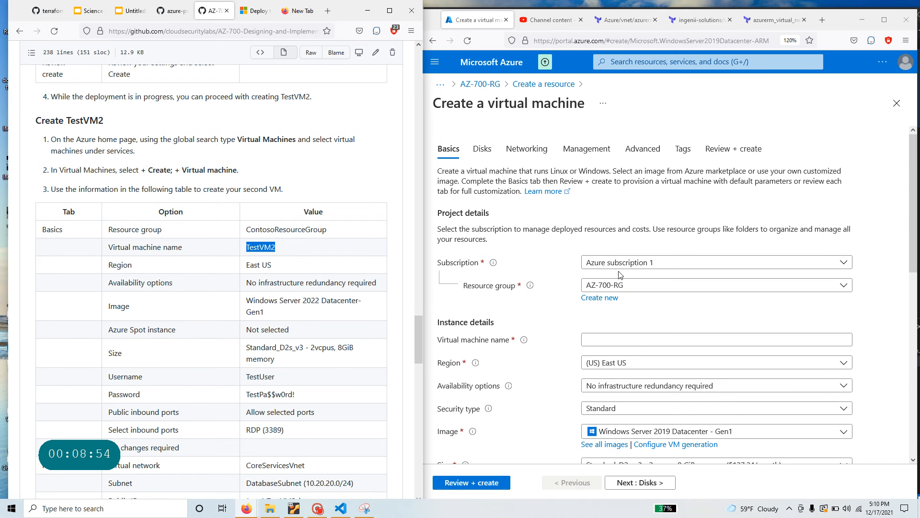
pyautogui.click(609, 338)
pyautogui.hotkey('ctrl', 'v')
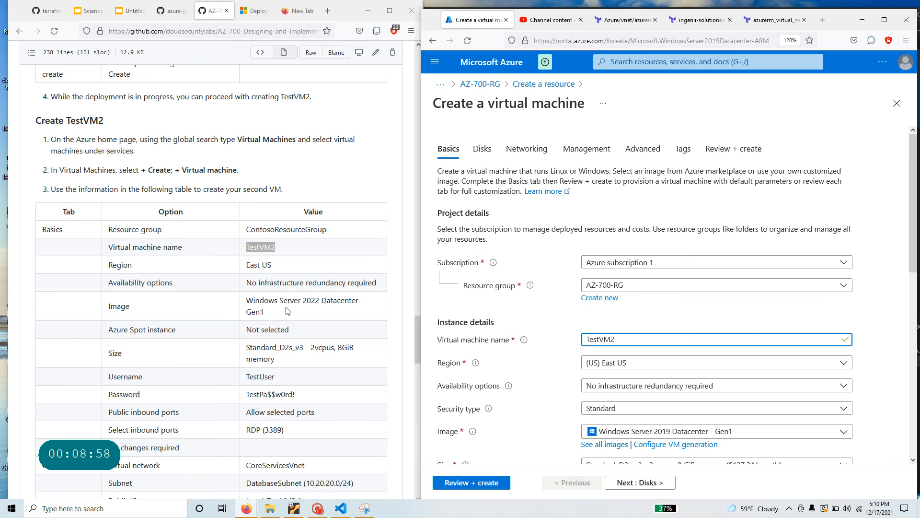
# - Choose the Windows Server 2022 Datacenter: Azure Edition - Gen2 image for TestVM2
pyautogui.scroll(-5, 666, 391)
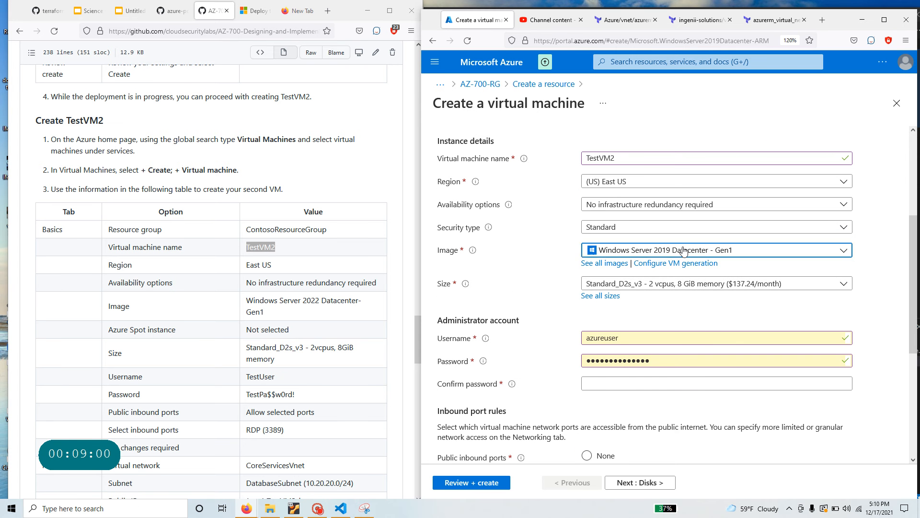
pyautogui.click(684, 251)
pyautogui.click(685, 328)
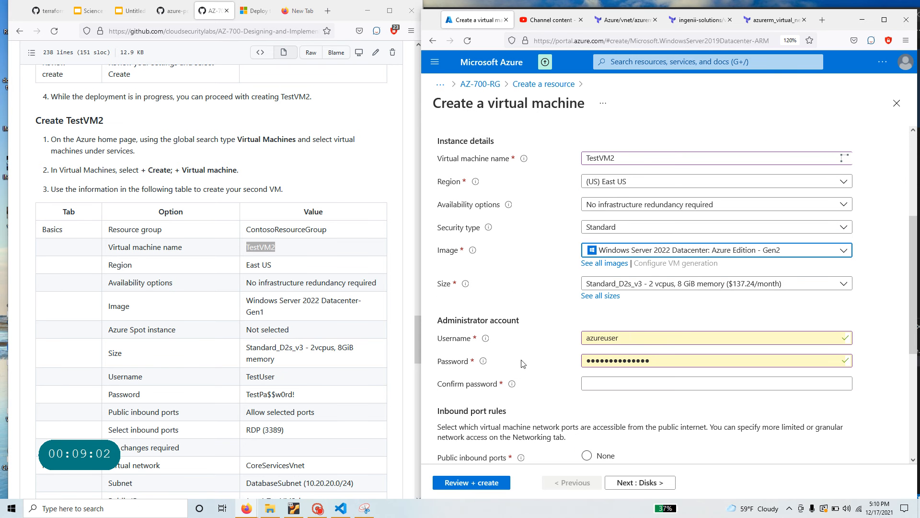
pyautogui.doubleClick(588, 340)
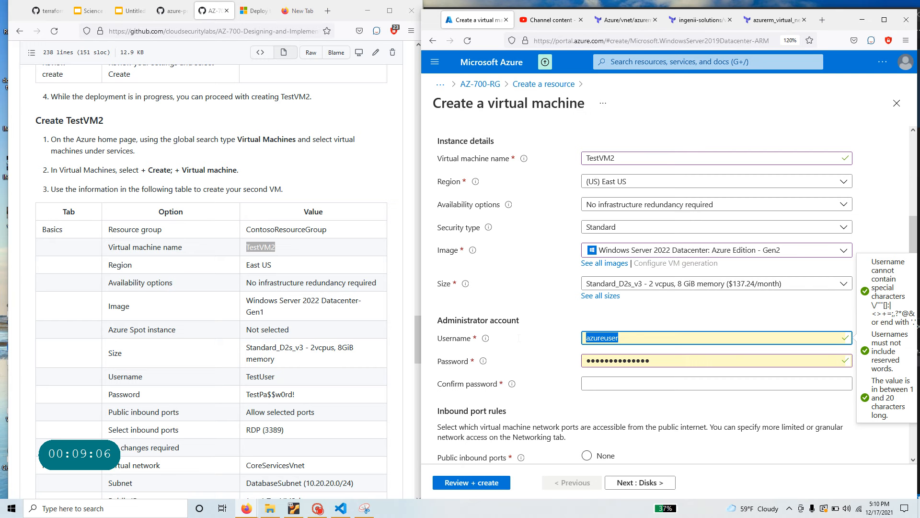
# - Replace the prefilled administrator username with TestUser from the instructions
pyautogui.write('student')
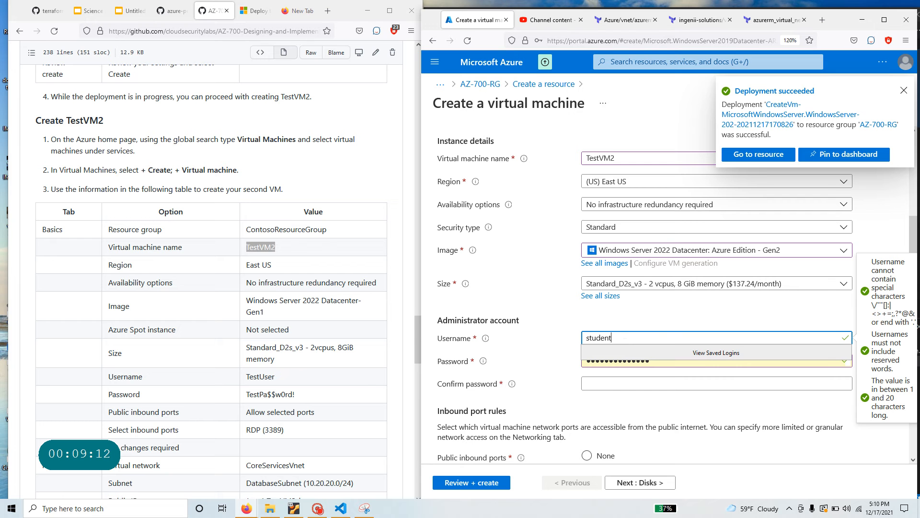
pyautogui.moveTo(275, 377); pyautogui.dragTo(248, 375)
pyautogui.hotkey('ctrl', 'c')
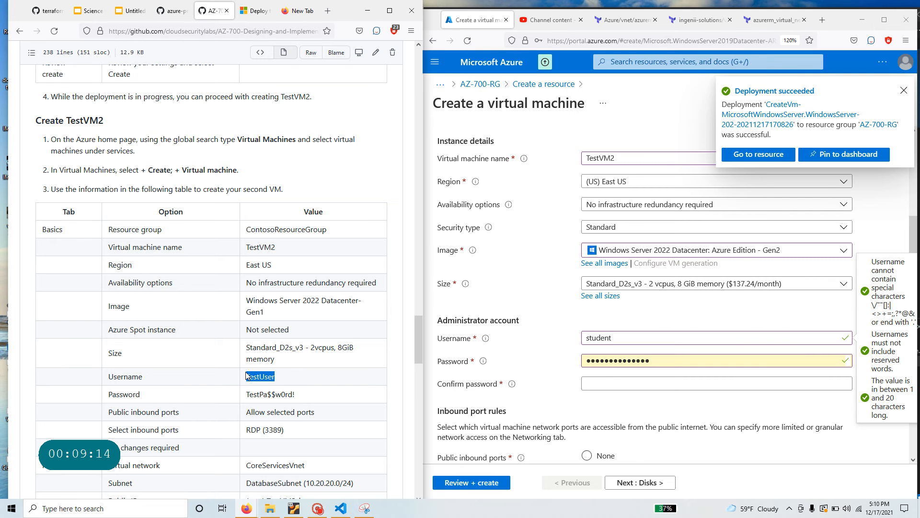
pyautogui.doubleClick(599, 338)
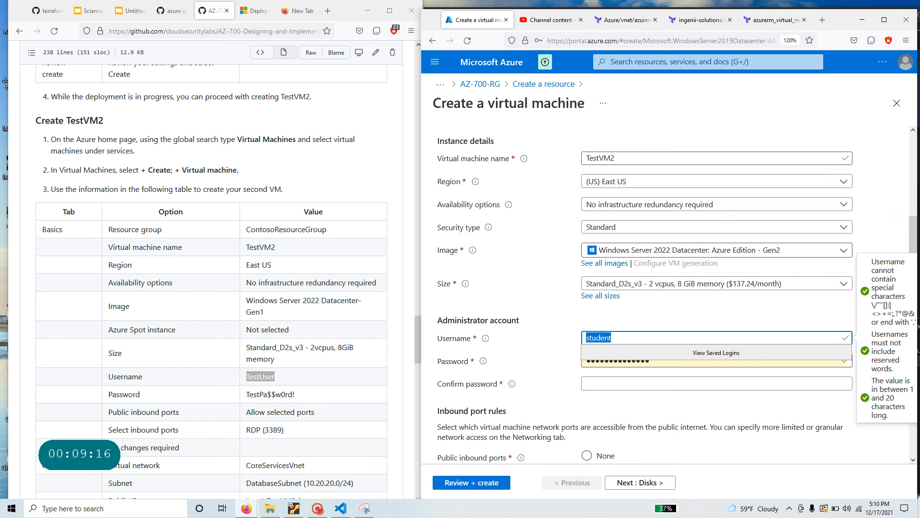
pyautogui.hotkey('ctrl', 'v')
# - Enter the lab password and a matching confirmation, retyping the password once
pyautogui.press('Tab')
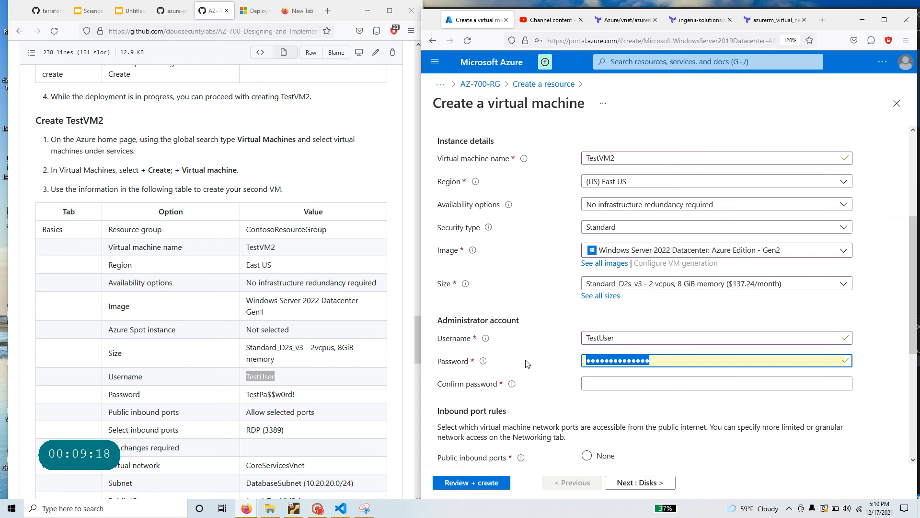
pyautogui.write('T')
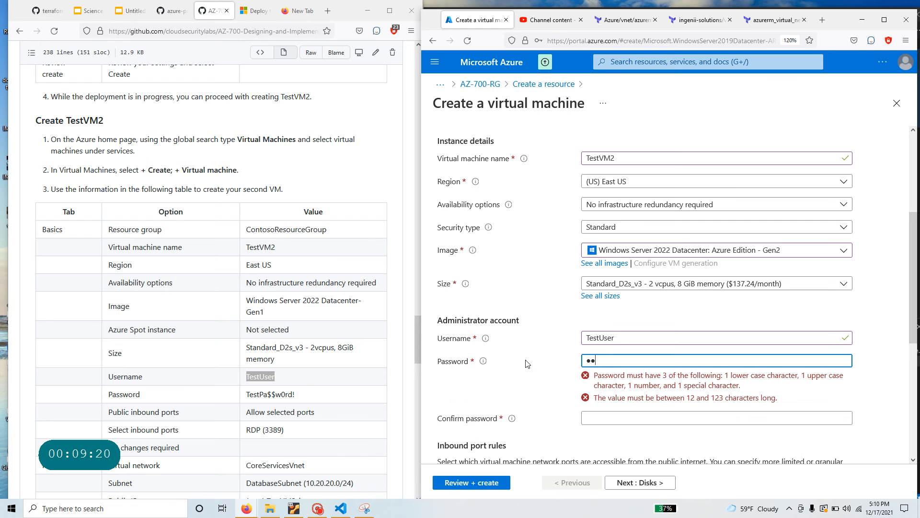
pyautogui.write('estPa$$!')
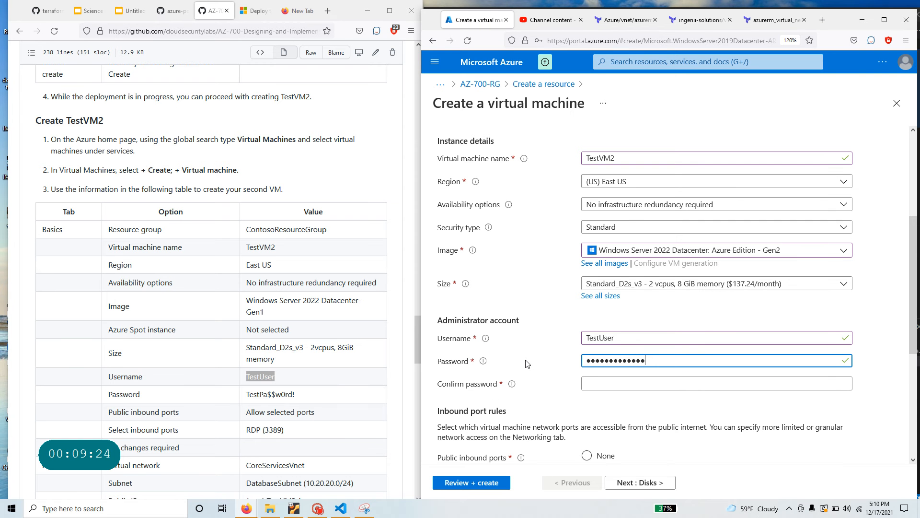
pyautogui.press('Tab')
pyautogui.write('Te')
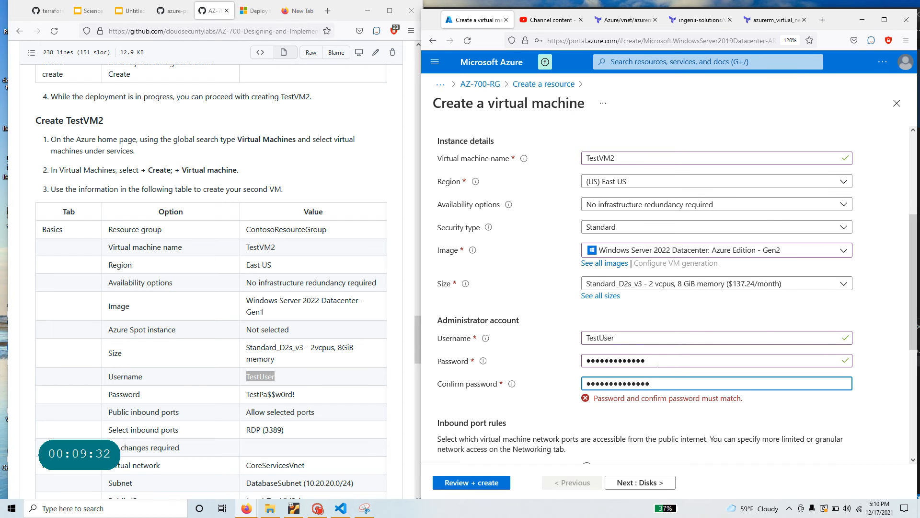
pyautogui.hotkey('shift', 'Tab')
pyautogui.write('TestP')
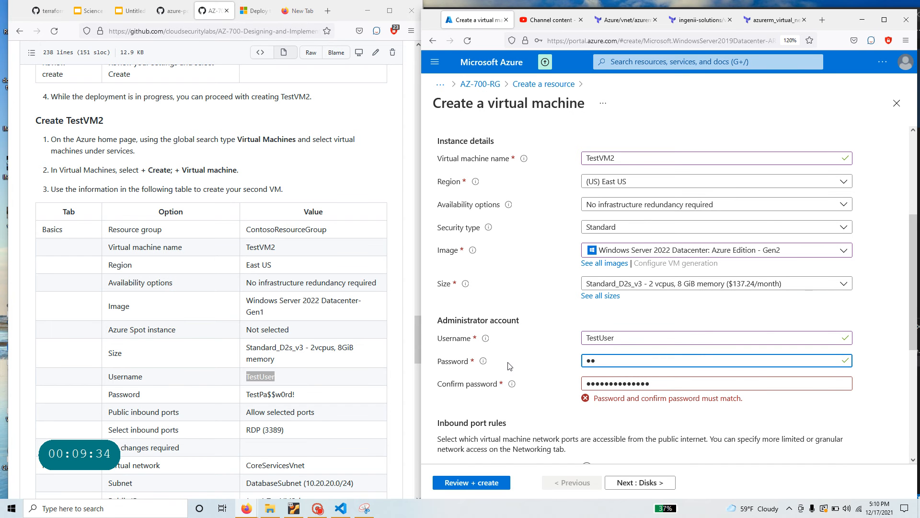
pyautogui.write('a$$w0rd!')
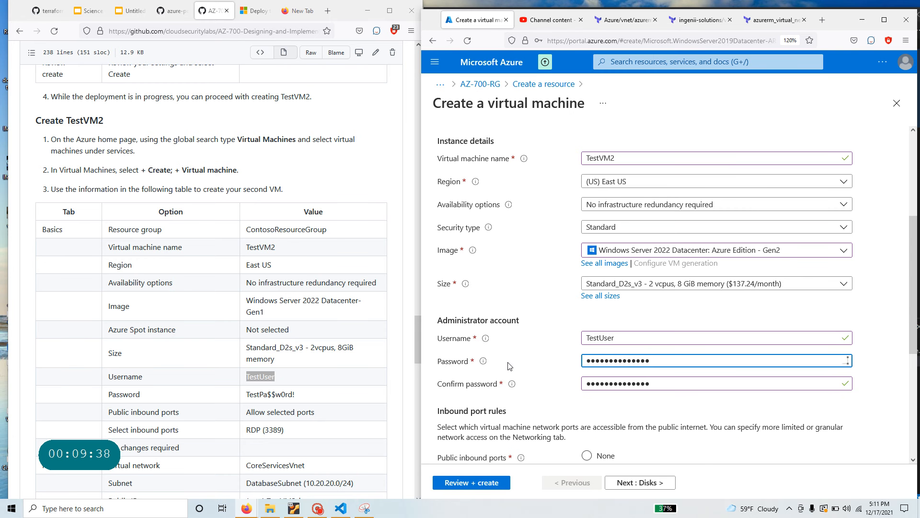
pyautogui.scroll(-5, 544, 370)
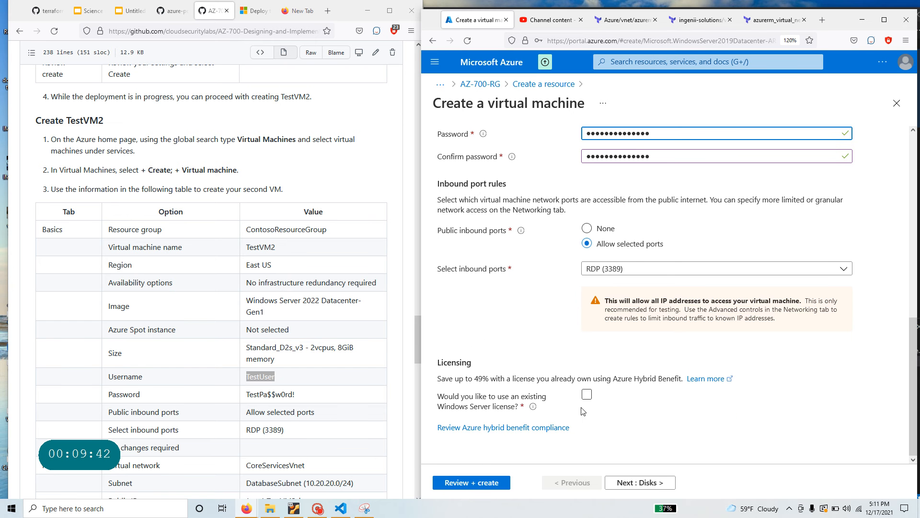
# - Confirm CoreServicesVnet's DatabaseSubnet (10.20.20.0/24) on Networking, then run Review + create for TestVM2
pyautogui.click(652, 484)
pyautogui.click(652, 484)
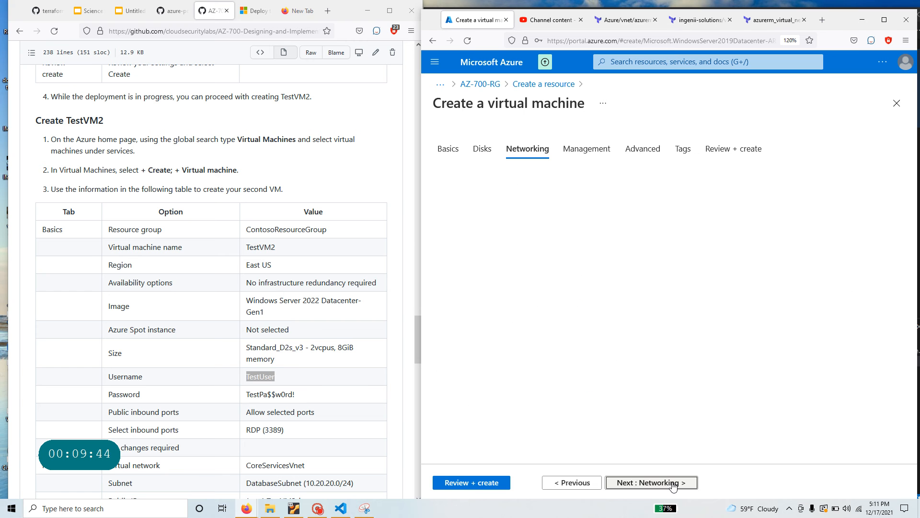
pyautogui.scroll(-3, 307, 339)
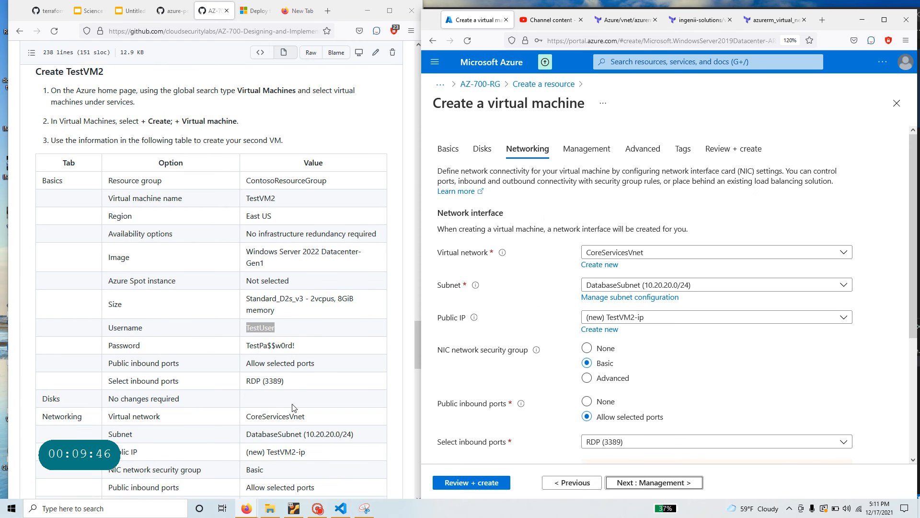
pyautogui.doubleClick(309, 321)
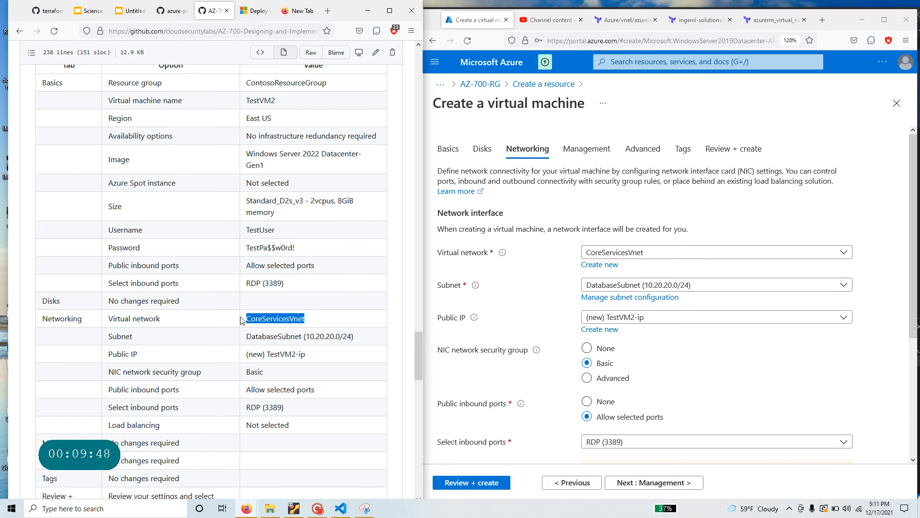
pyautogui.moveTo(247, 337); pyautogui.dragTo(355, 337)
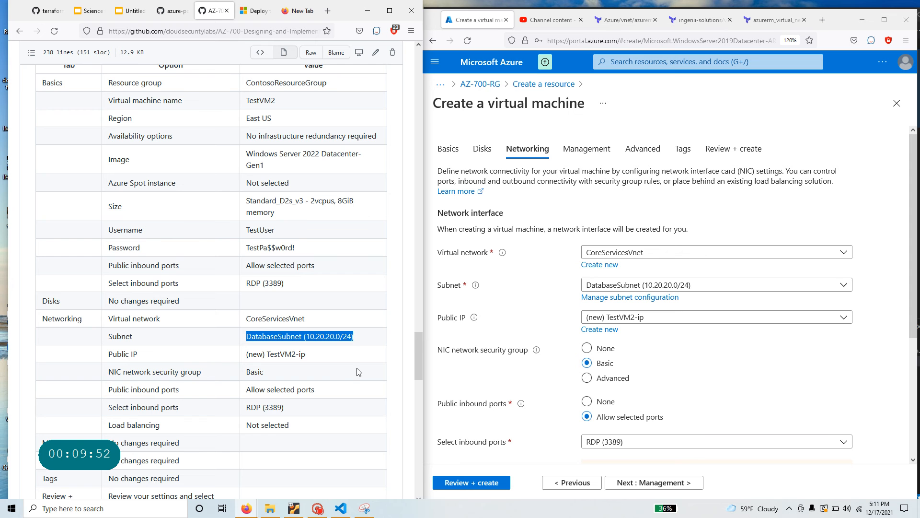
pyautogui.scroll(-5, 312, 367)
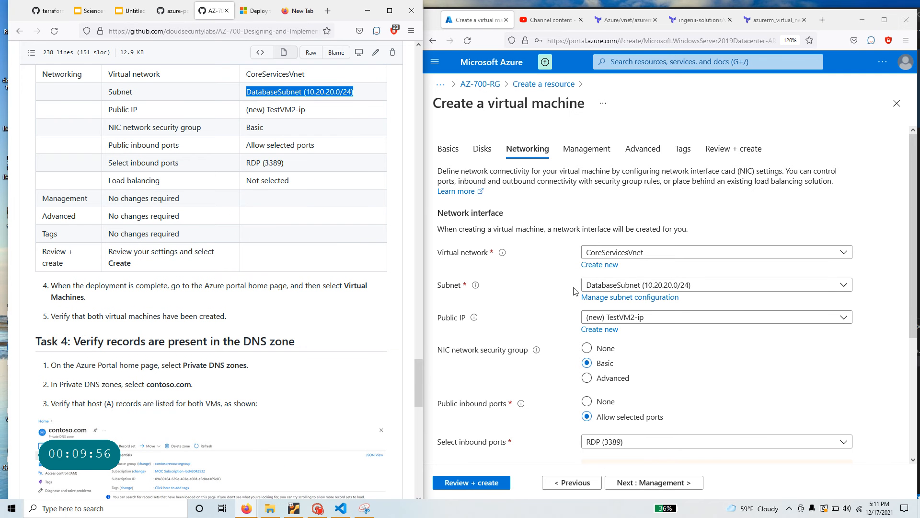
pyautogui.scroll(1, 285, 178)
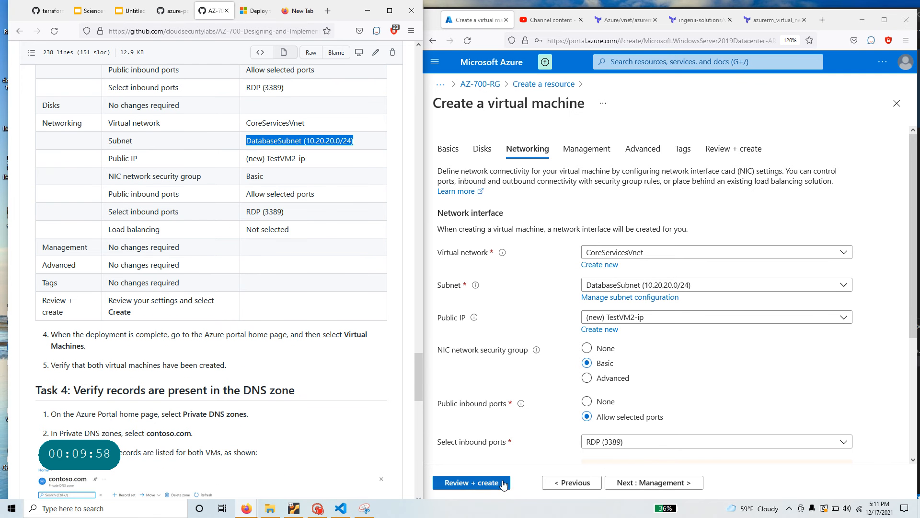
pyautogui.click(476, 483)
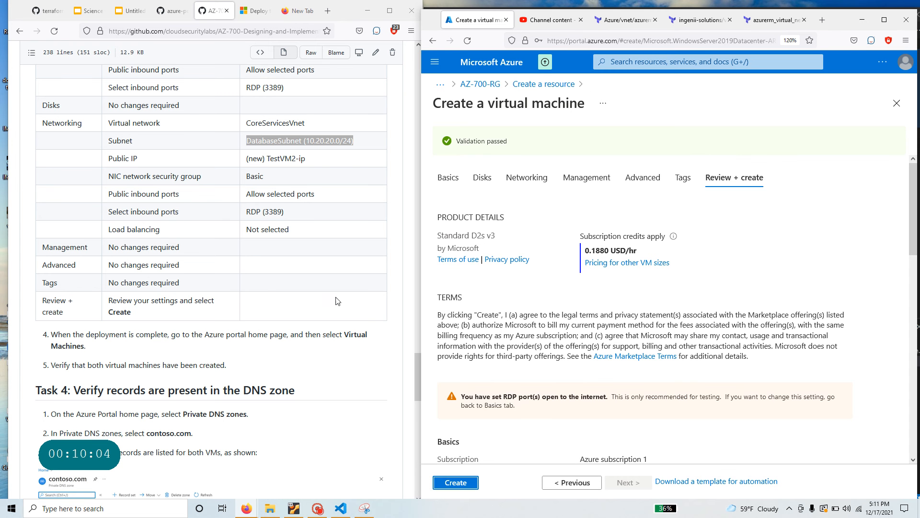
# - Submit the TestVM2 deployment and open the AZ-700-RG resource group from the deployment page
pyautogui.click(455, 483)
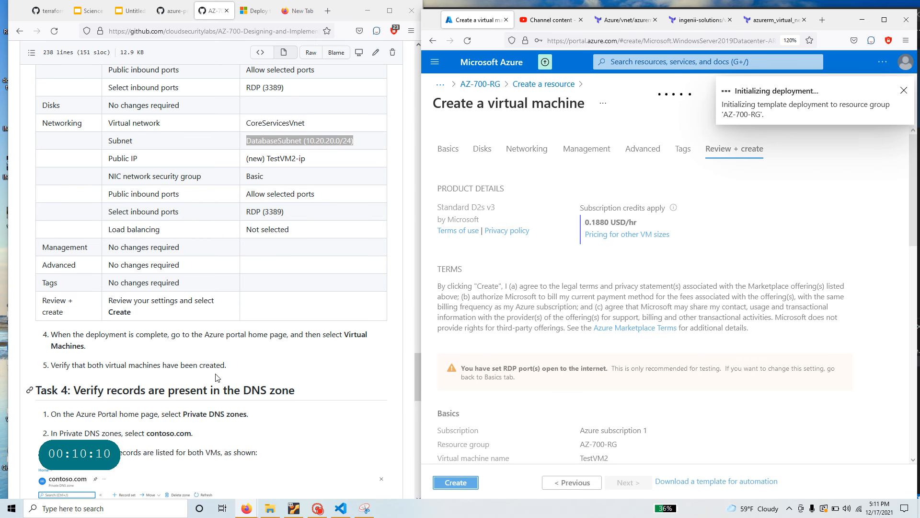
pyautogui.scroll(-3, 218, 369)
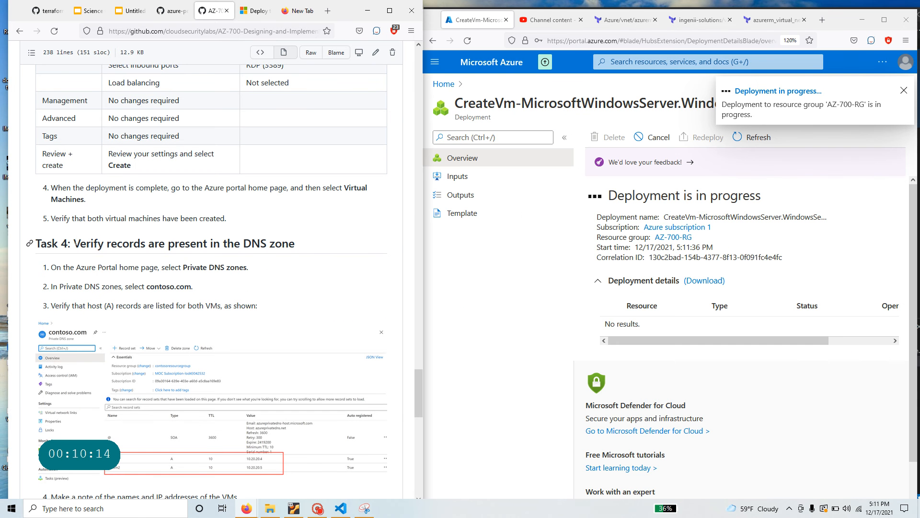
pyautogui.moveTo(75, 244); pyautogui.dragTo(295, 244)
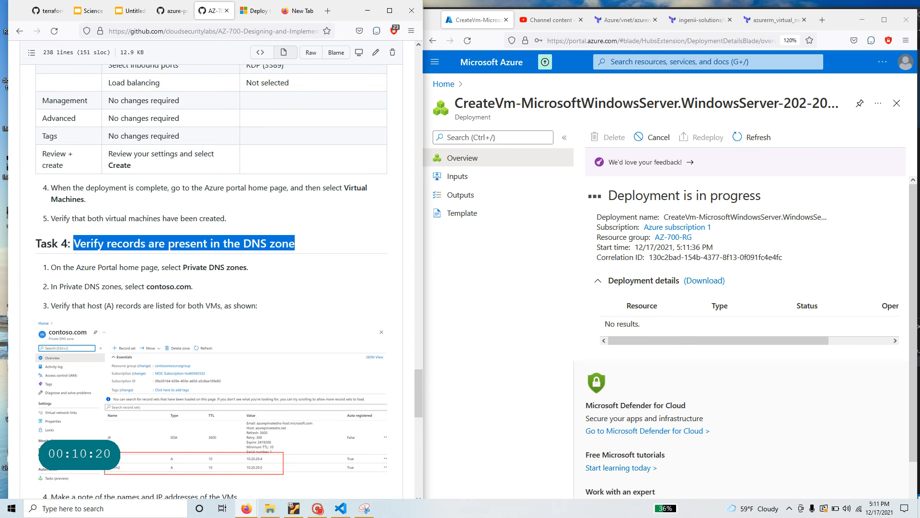
pyautogui.click(664, 237)
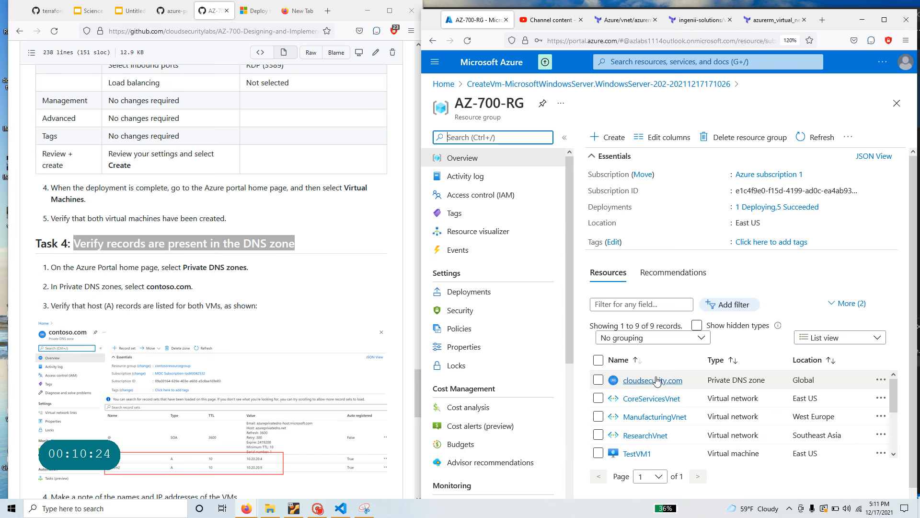
# - Check that the cloudsecurity.com zone holds testvm1's A record 10.20.20.4, then return to az-700-rg
pyautogui.moveTo(660, 381)
pyautogui.click(663, 381)
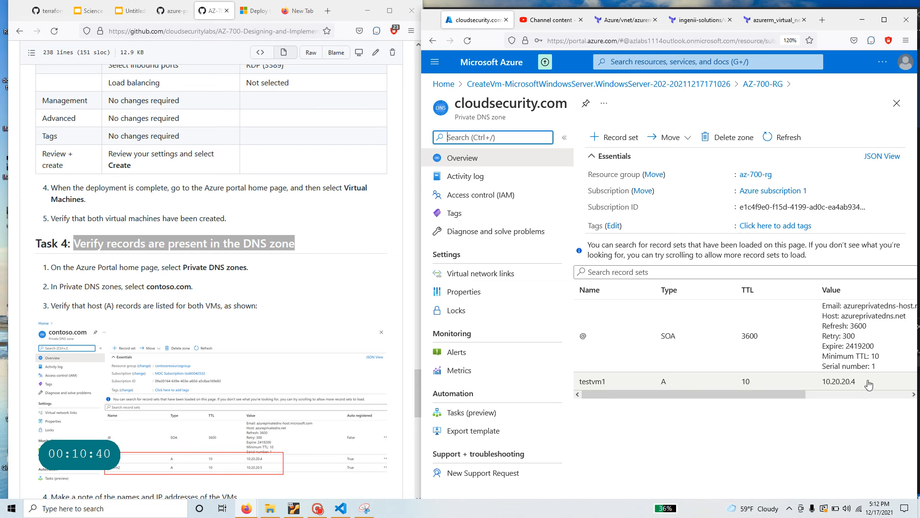
pyautogui.moveTo(788, 394); pyautogui.dragTo(892, 397)
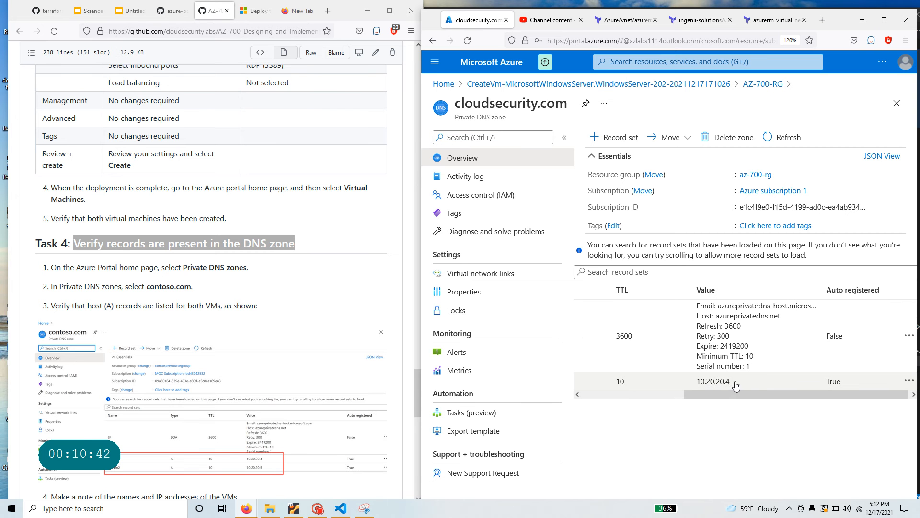
pyautogui.hscroll(-5, 707, 393)
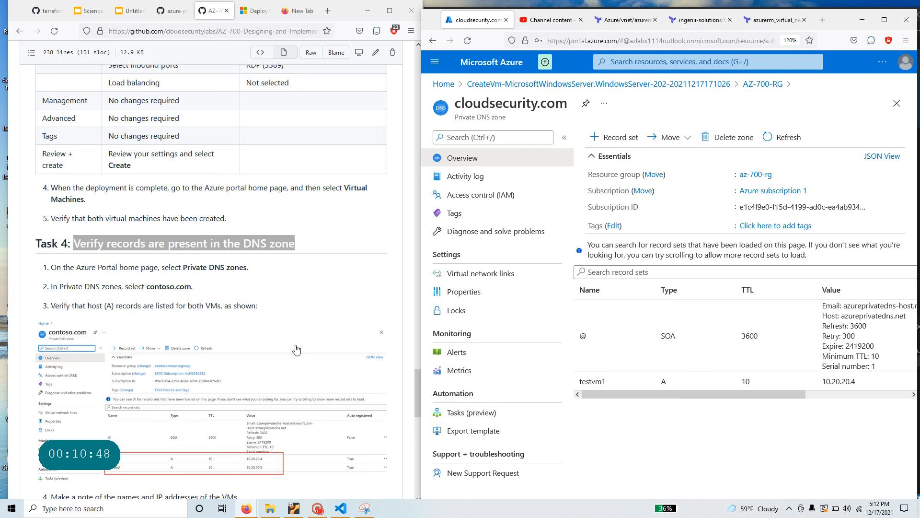
pyautogui.scroll(-5, 297, 349)
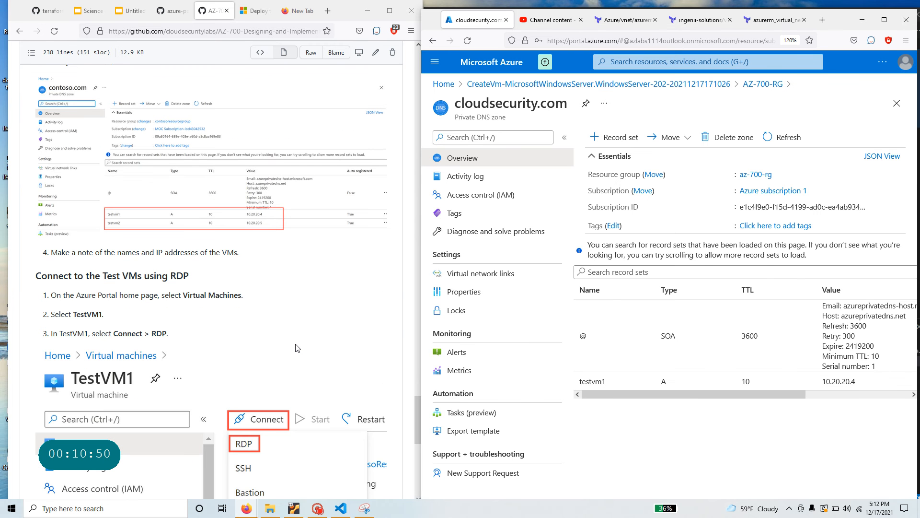
pyautogui.scroll(-3, 298, 349)
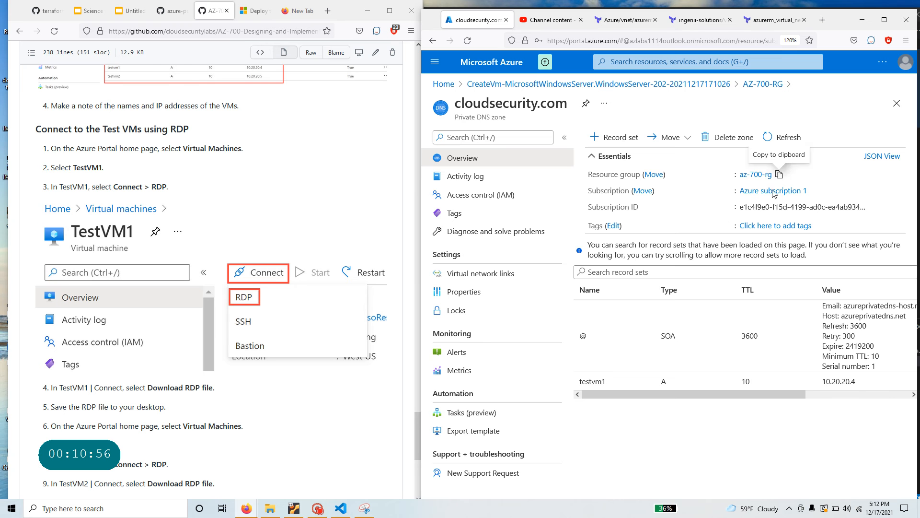
pyautogui.click(755, 175)
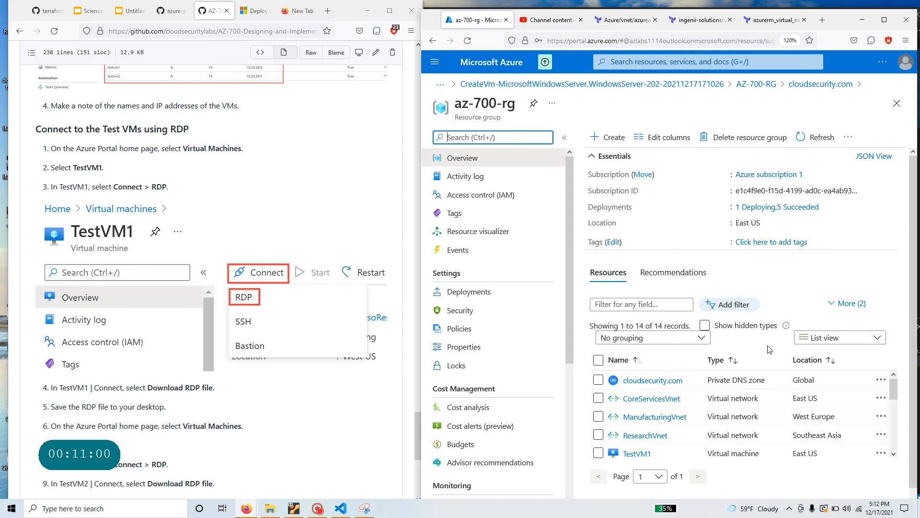
# - Open the running CreateVm deployment from az-700-rg and confirm TestVM2's deployment is complete
pyautogui.click(777, 207)
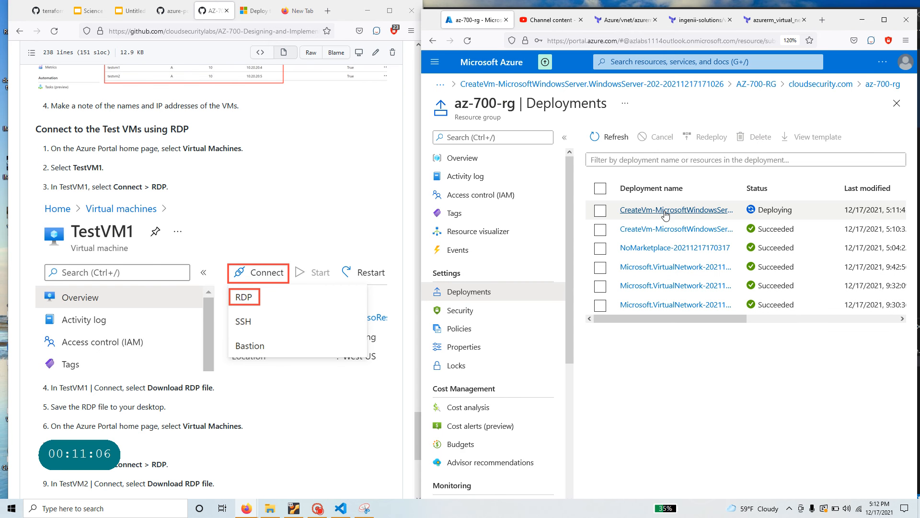
pyautogui.click(705, 211)
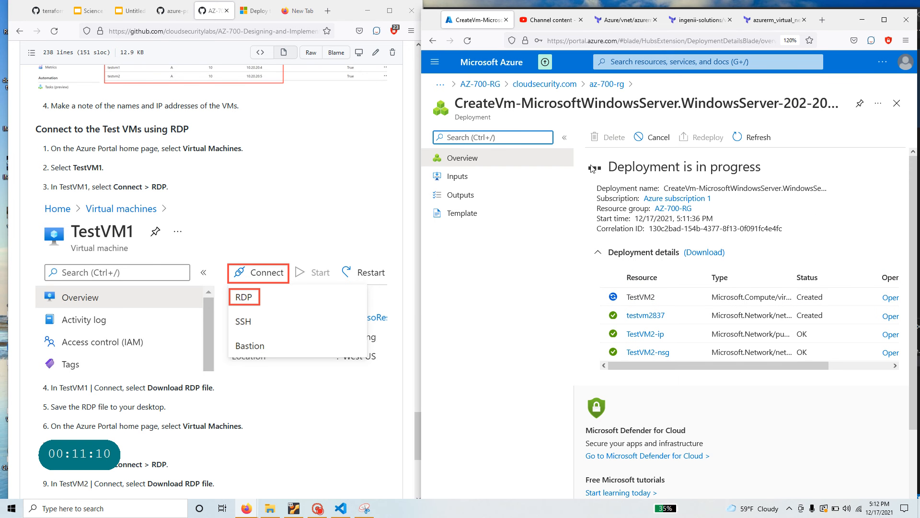
pyautogui.moveTo(607, 167); pyautogui.dragTo(781, 168)
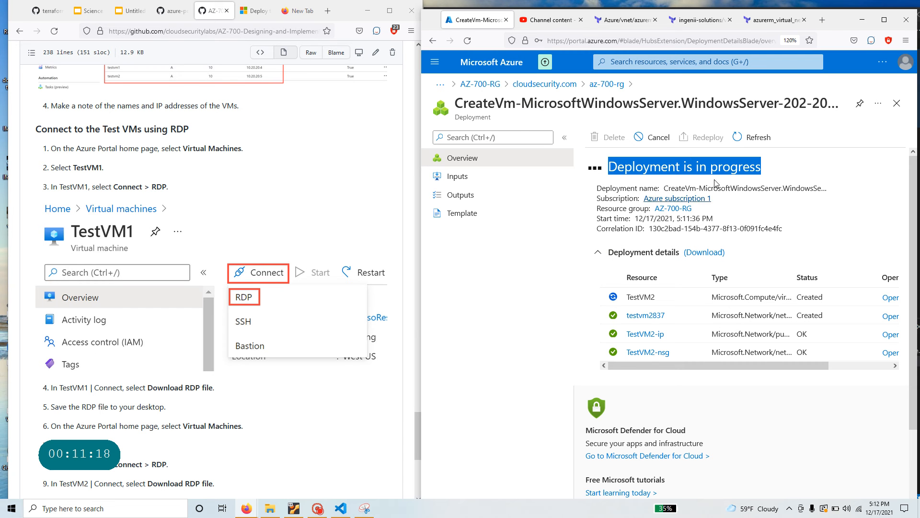
pyautogui.scroll(-5, 341, 366)
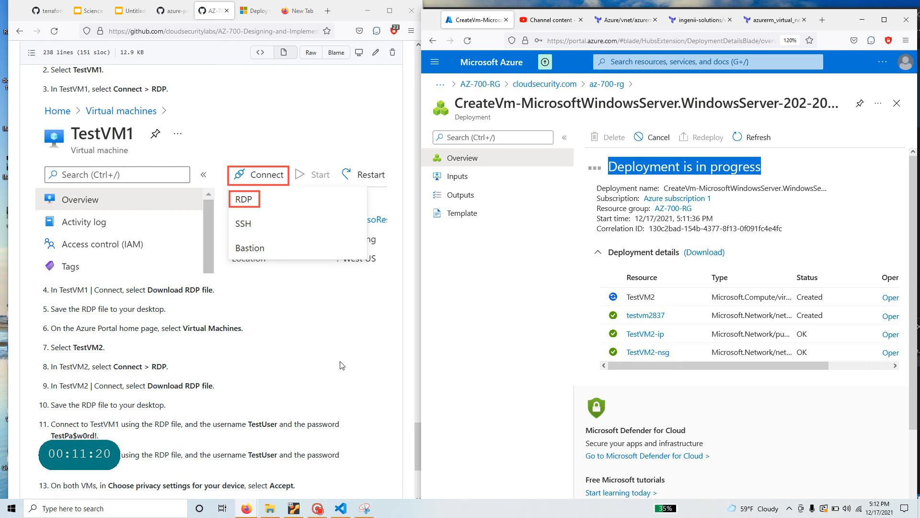
pyautogui.scroll(5, 340, 366)
pyautogui.scroll(-6, 340, 367)
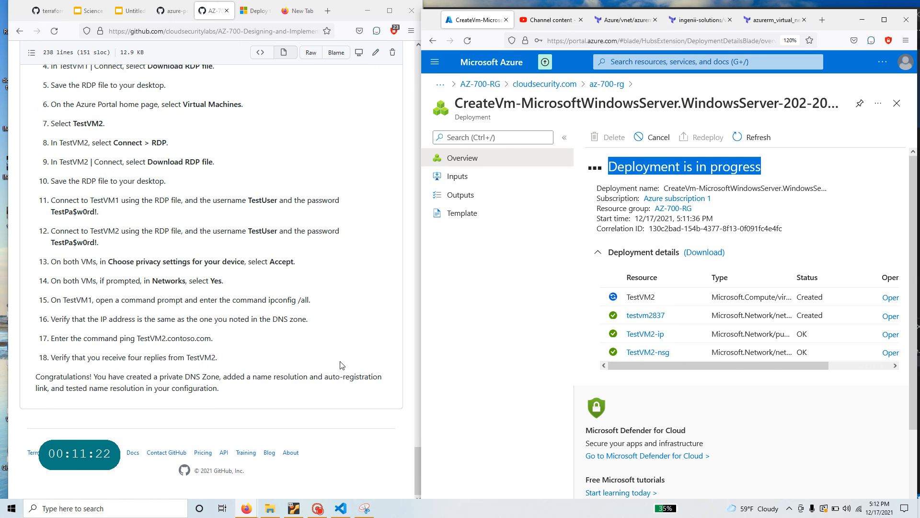
pyautogui.scroll(7, 341, 366)
pyautogui.scroll(2, 341, 366)
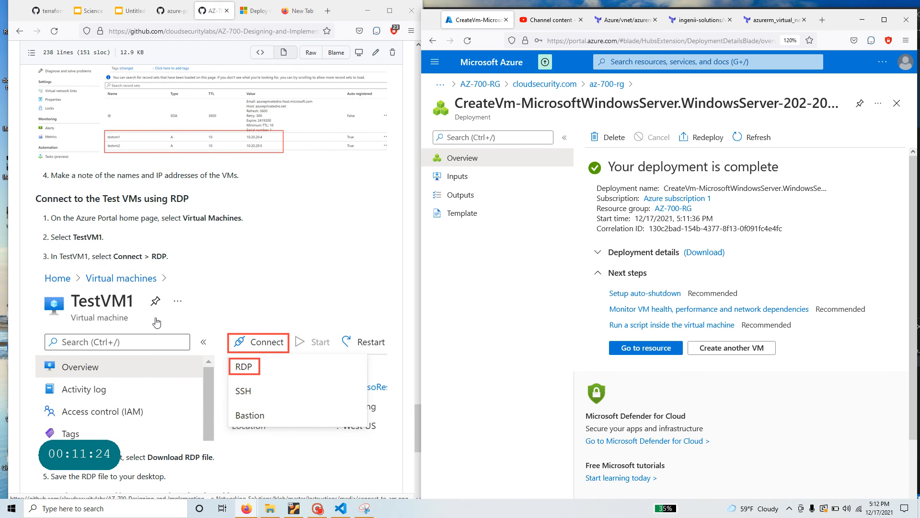
# - Dismiss the deployment notification and review az-700-rg's 14 resources, including TestVM2 and its NIC, NSG, IP and disk
pyautogui.click(606, 85)
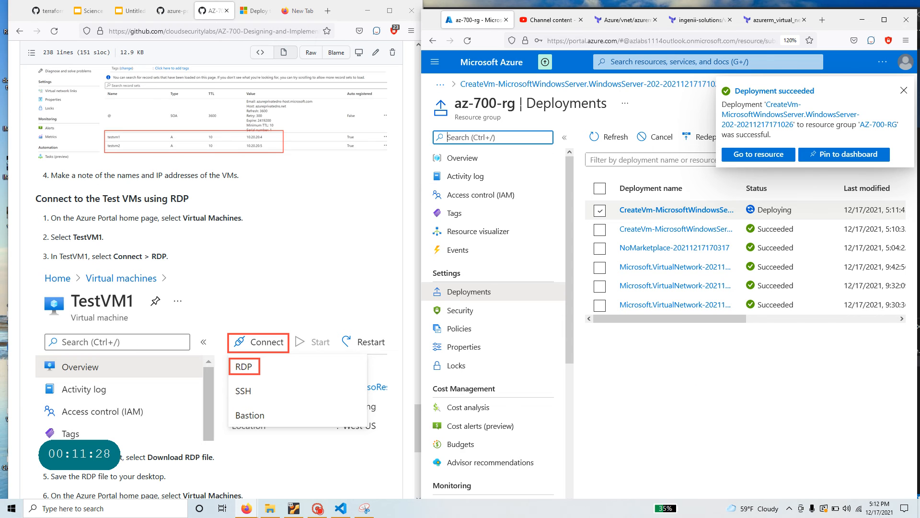
pyautogui.click(764, 155)
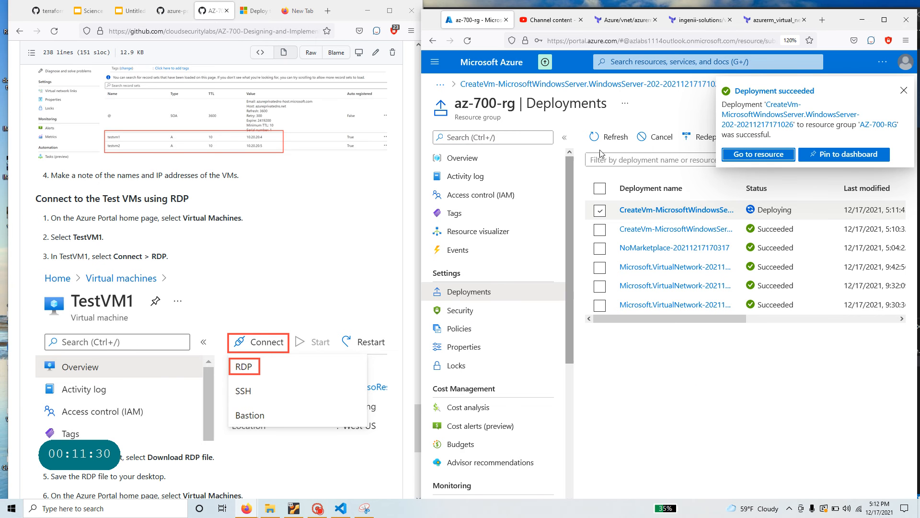
pyautogui.click(903, 91)
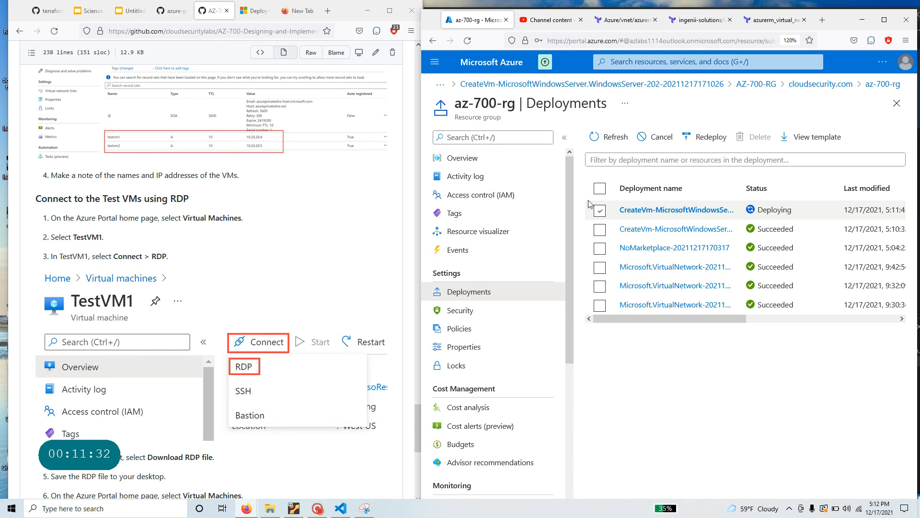
pyautogui.click(465, 158)
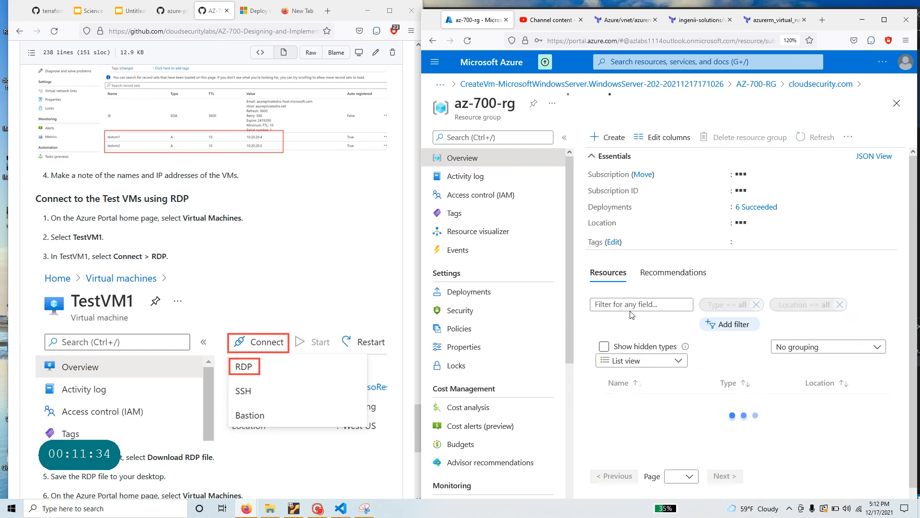
pyautogui.scroll(-3, 666, 435)
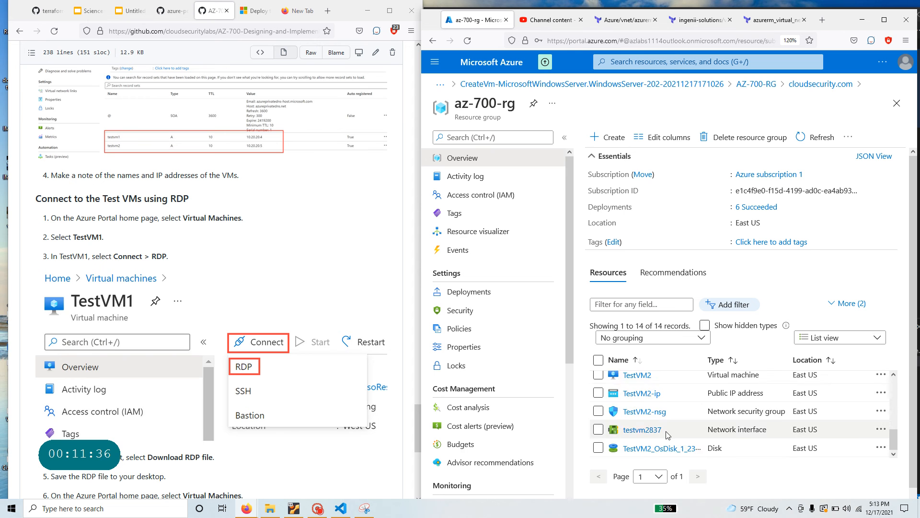
pyautogui.scroll(1, 666, 434)
pyautogui.scroll(-3, 666, 434)
pyautogui.scroll(3, 671, 412)
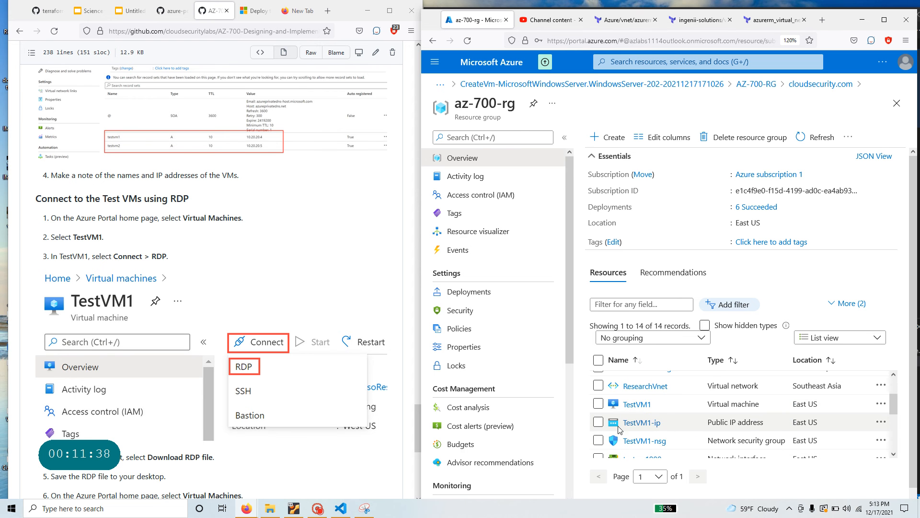
pyautogui.scroll(-3, 673, 407)
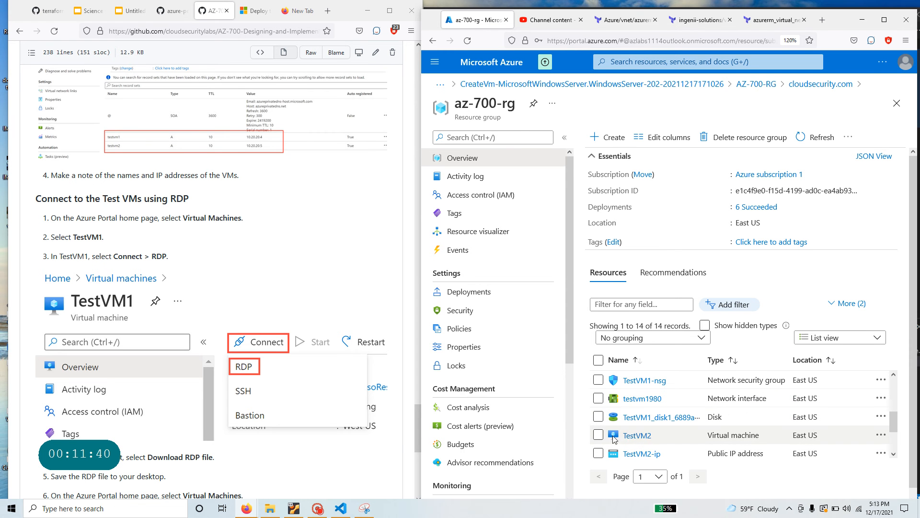
pyautogui.scroll(5, 652, 439)
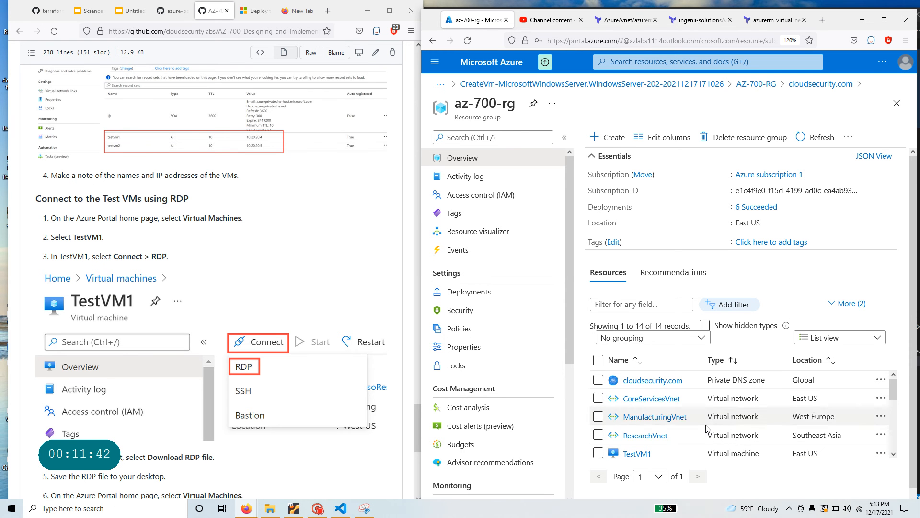
pyautogui.click(664, 381)
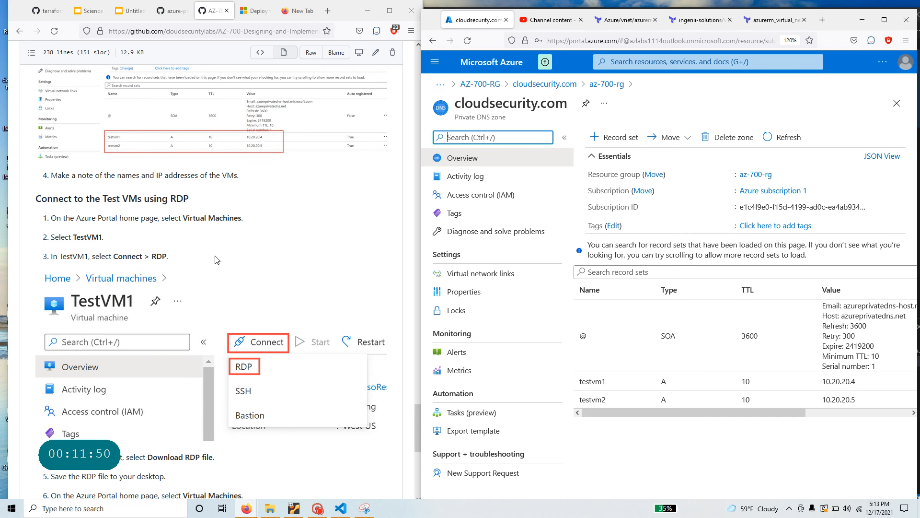
pyautogui.moveTo(35, 199); pyautogui.dragTo(193, 209)
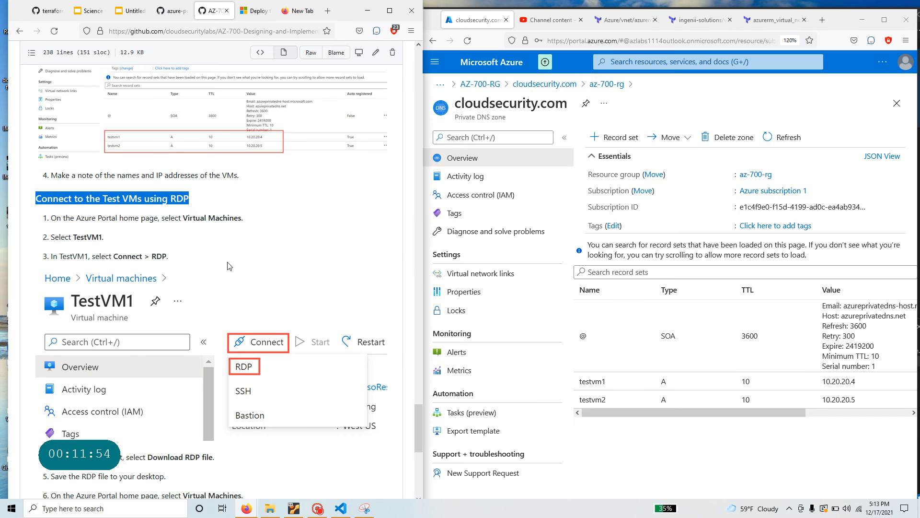
# - Open TestVM1's RDP connect page on port 3389 and download TestVM1.rdp
pyautogui.click(607, 83)
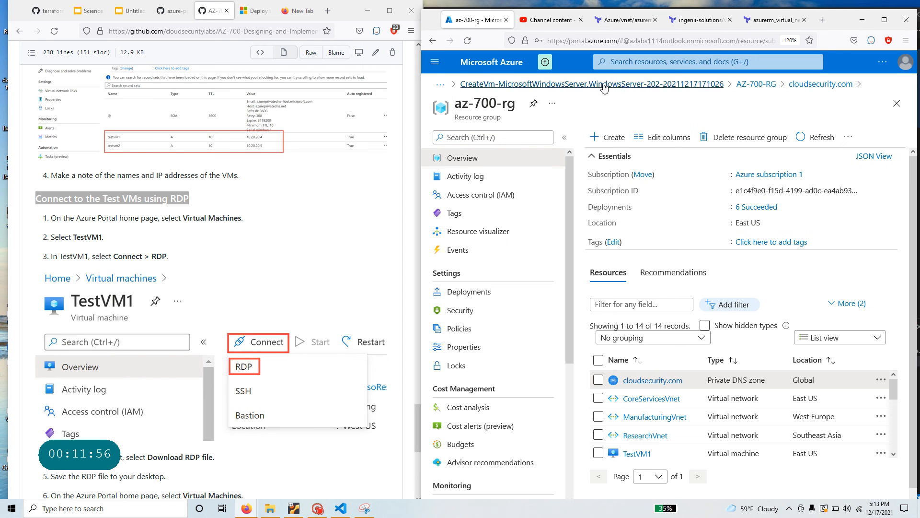
pyautogui.click(636, 448)
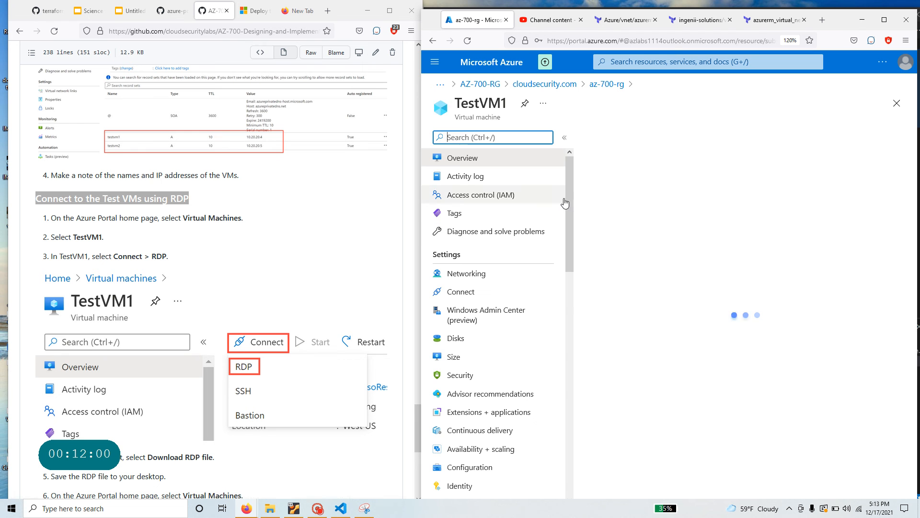
pyautogui.click(626, 139)
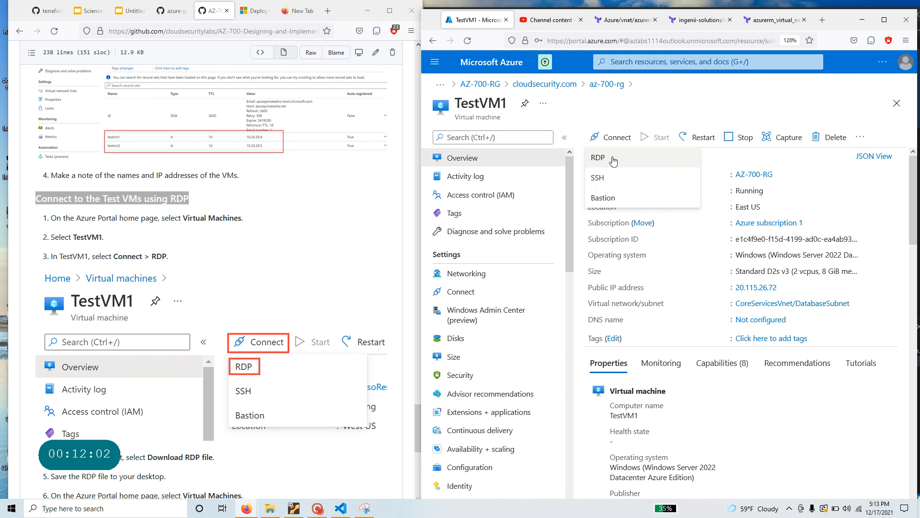
pyautogui.click(598, 158)
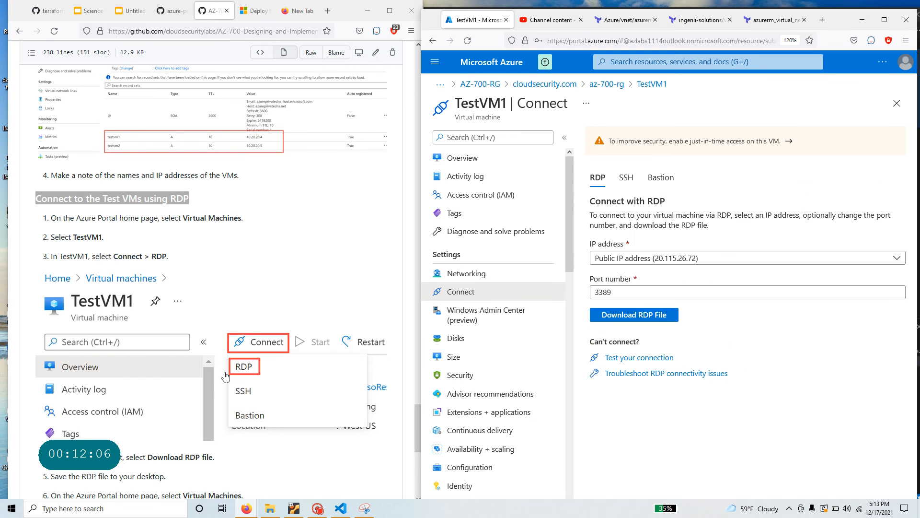
pyautogui.scroll(-4, 226, 376)
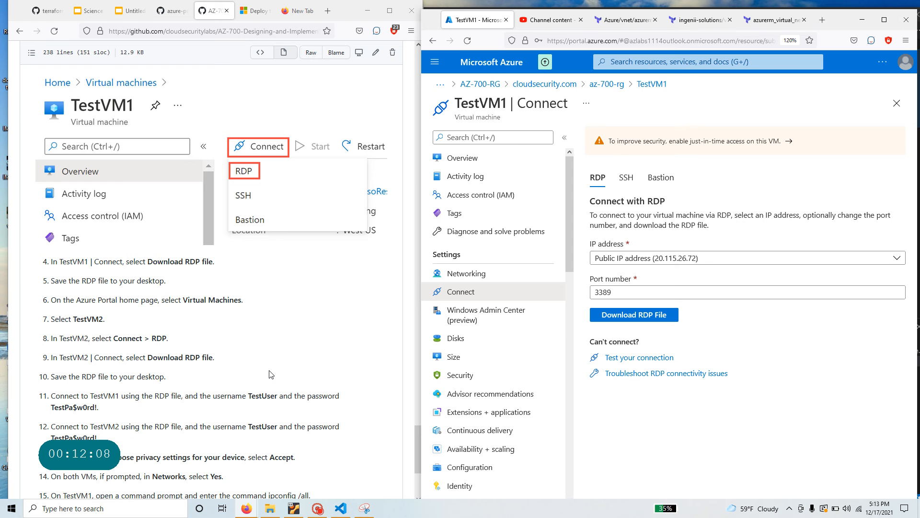
pyautogui.click(644, 320)
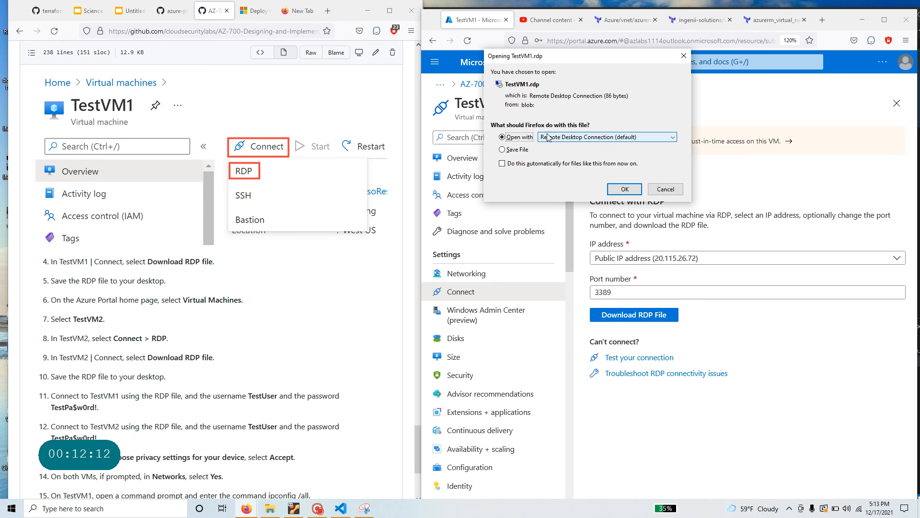
# - Open TestVM1.rdp and connect past the unknown publisher warning
pyautogui.click(624, 189)
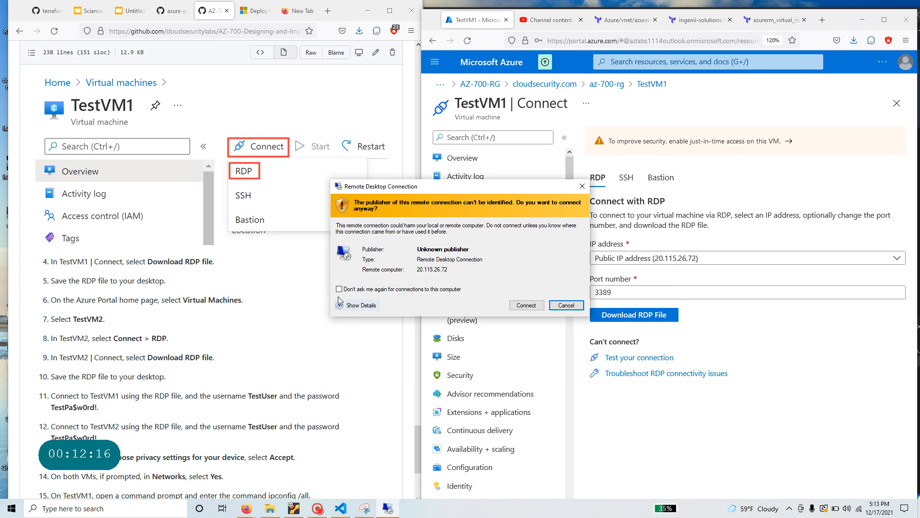
pyautogui.click(339, 306)
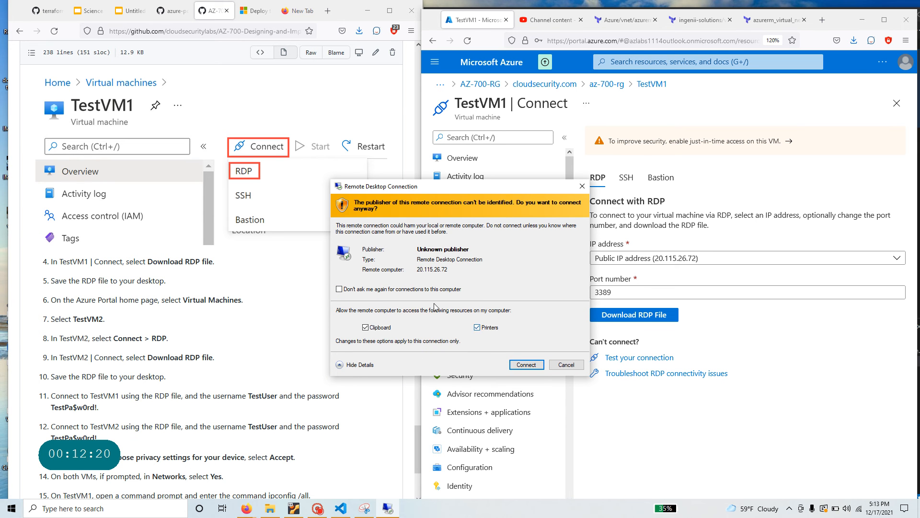
pyautogui.click(525, 364)
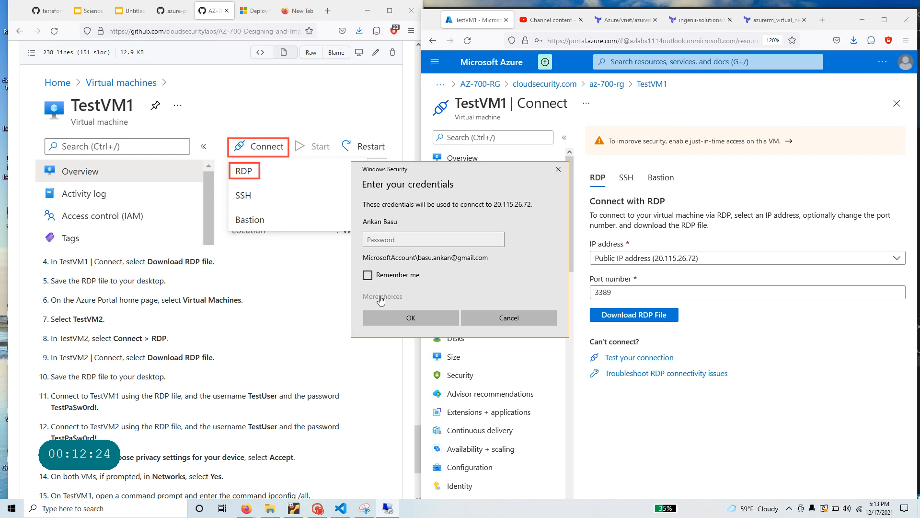
# - Sign in to TestVM1 with the lab test account and accept the certificate warning
pyautogui.click(383, 296)
pyautogui.click(417, 343)
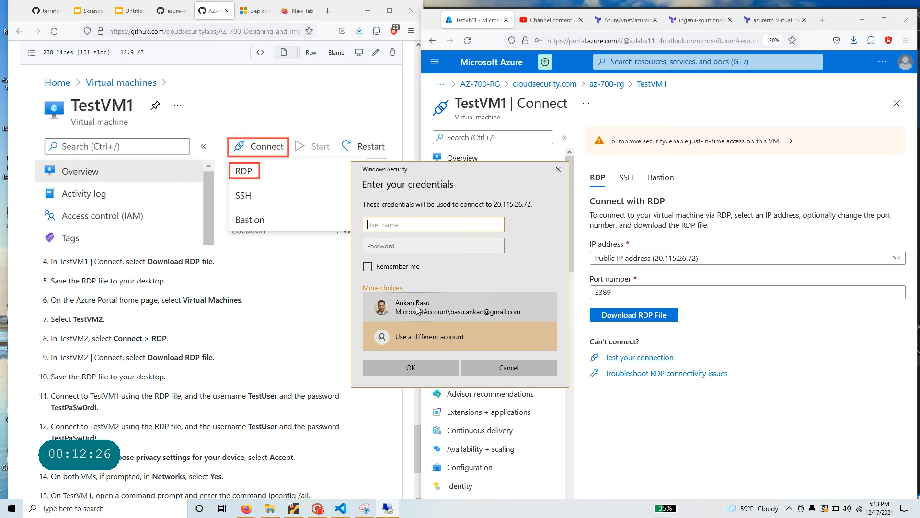
pyautogui.click(394, 509)
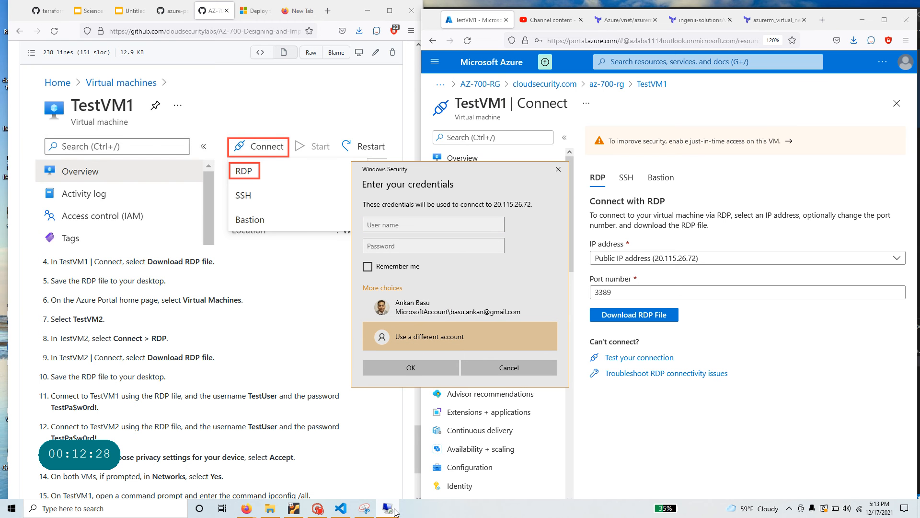
pyautogui.click(317, 508)
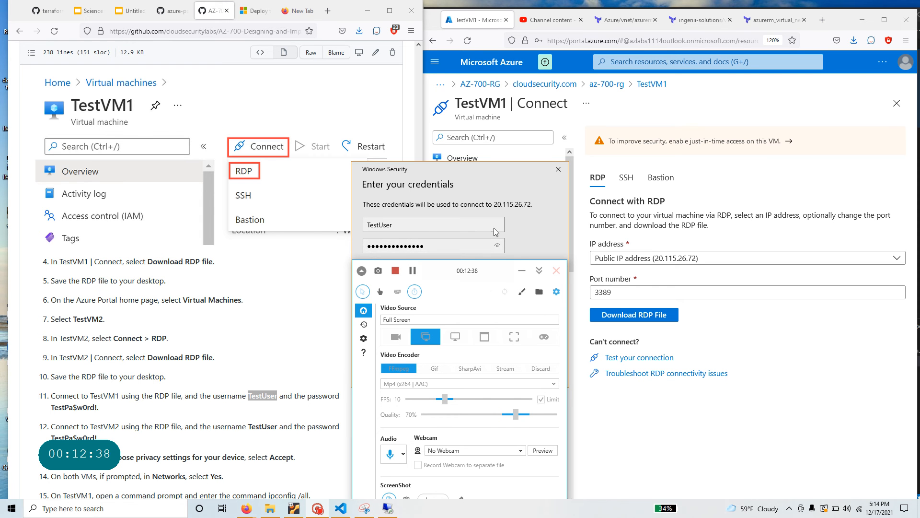
pyautogui.moveTo(500, 277); pyautogui.dragTo(498, 79)
pyautogui.click(434, 367)
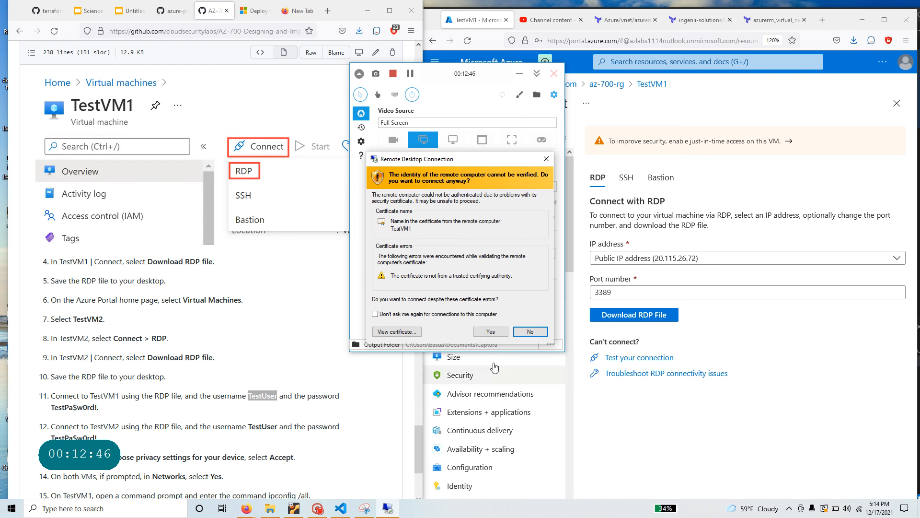
pyautogui.click(490, 331)
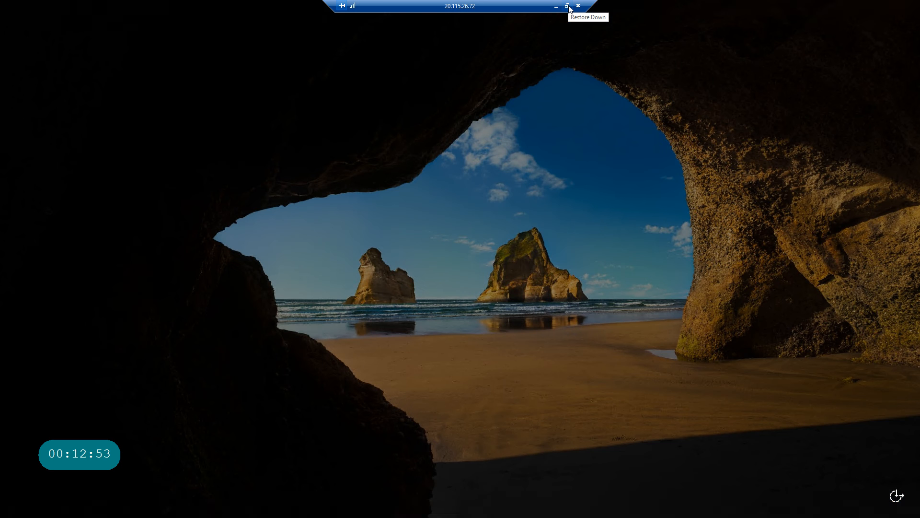
# - Restore the RDP window from full screen and review lab guide steps 12–15, ending with ipconfig /all
pyautogui.click(568, 6)
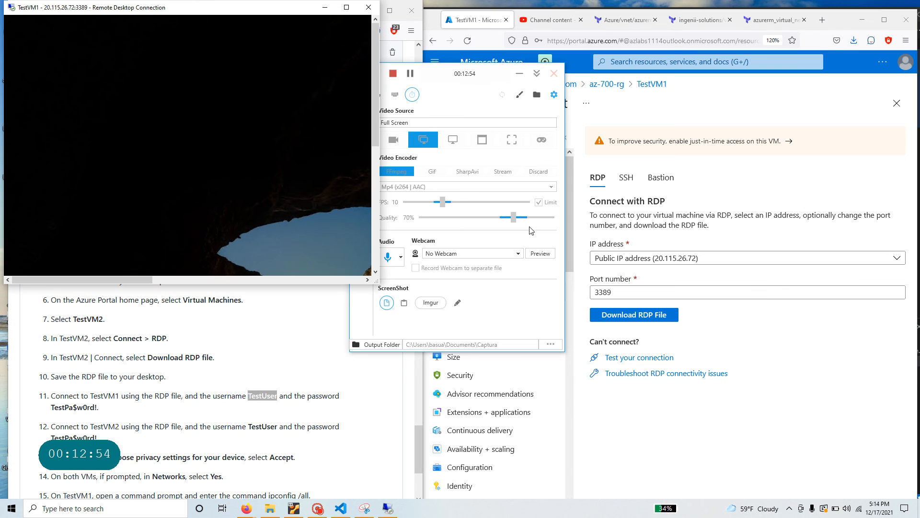
pyautogui.click(254, 436)
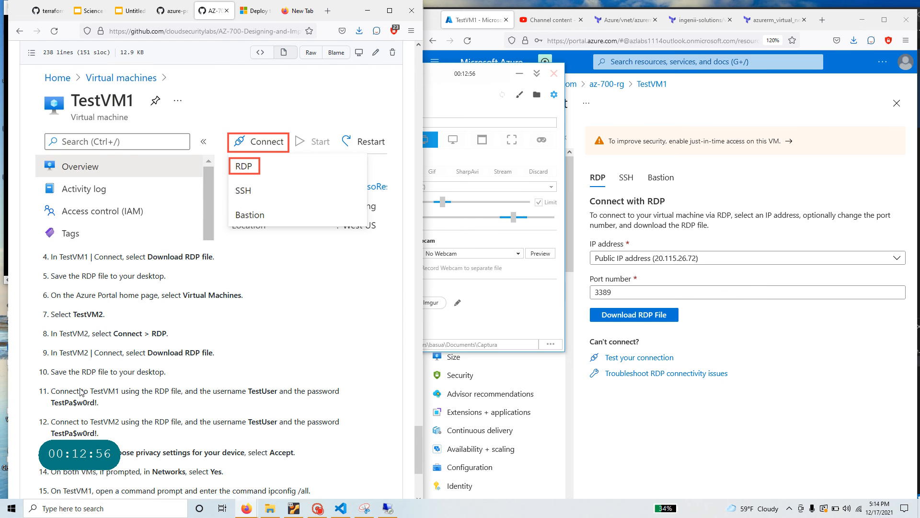
pyautogui.scroll(-2, 49, 342)
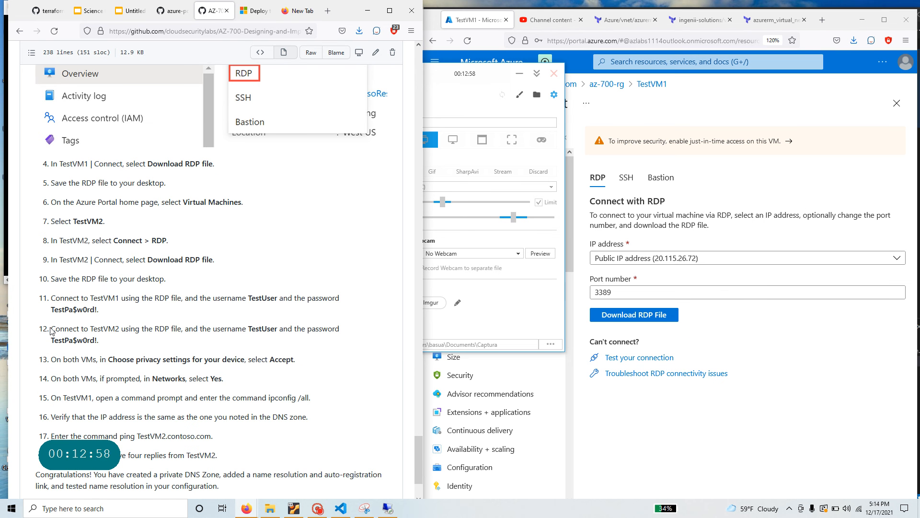
pyautogui.moveTo(117, 328); pyautogui.dragTo(51, 328)
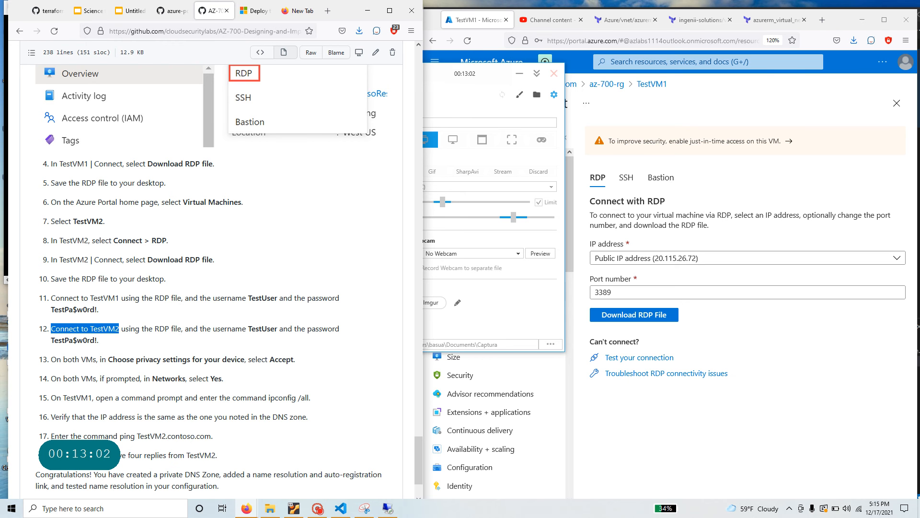
pyautogui.moveTo(109, 359); pyautogui.dragTo(290, 359)
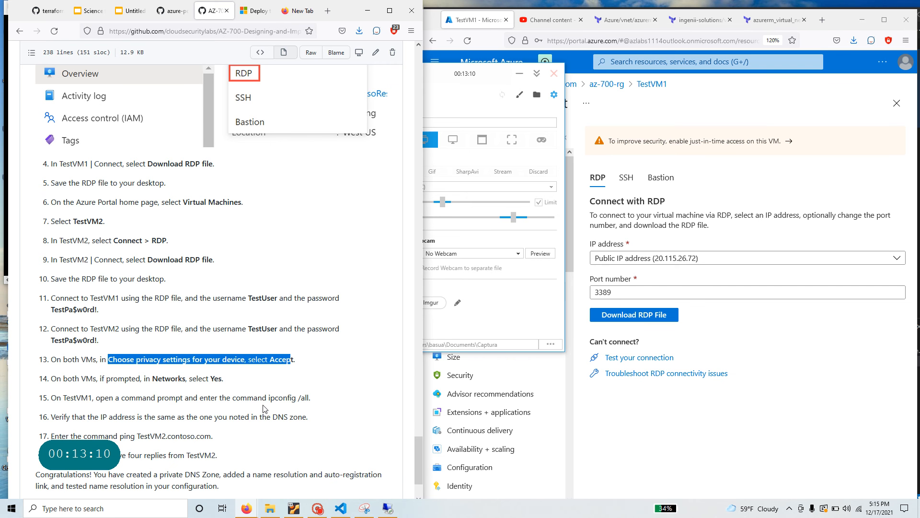
pyautogui.scroll(-1, 265, 409)
pyautogui.moveTo(316, 349); pyautogui.dragTo(43, 350)
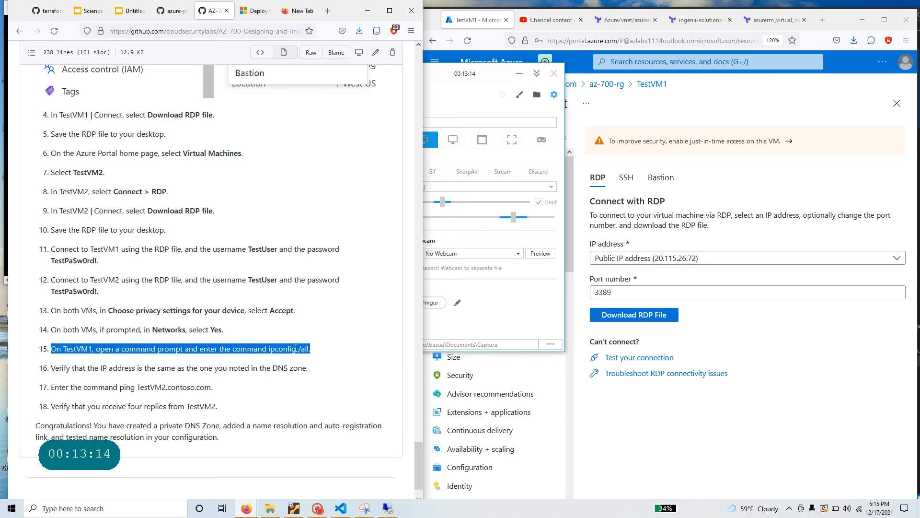
# - Move the TestVM1 remote session window to the right and enlarge it
pyautogui.hotkey('alt', 'Tab')
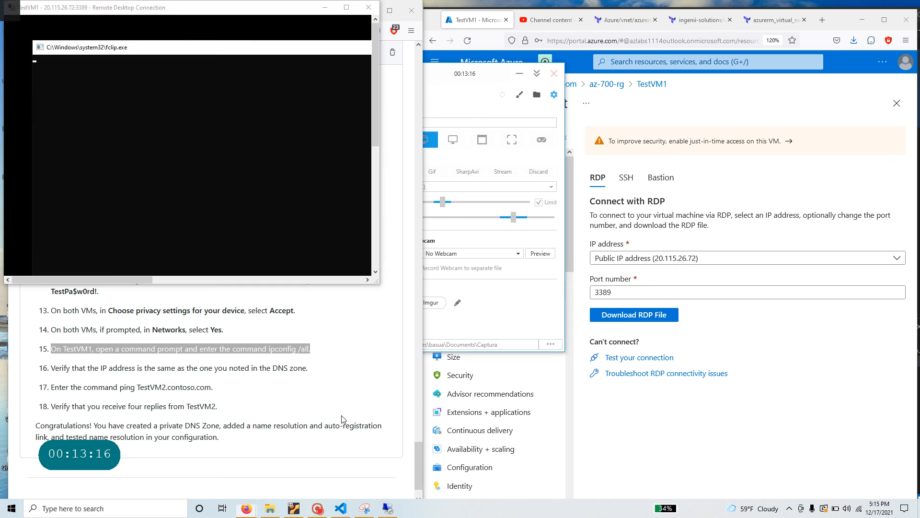
pyautogui.click(171, 110)
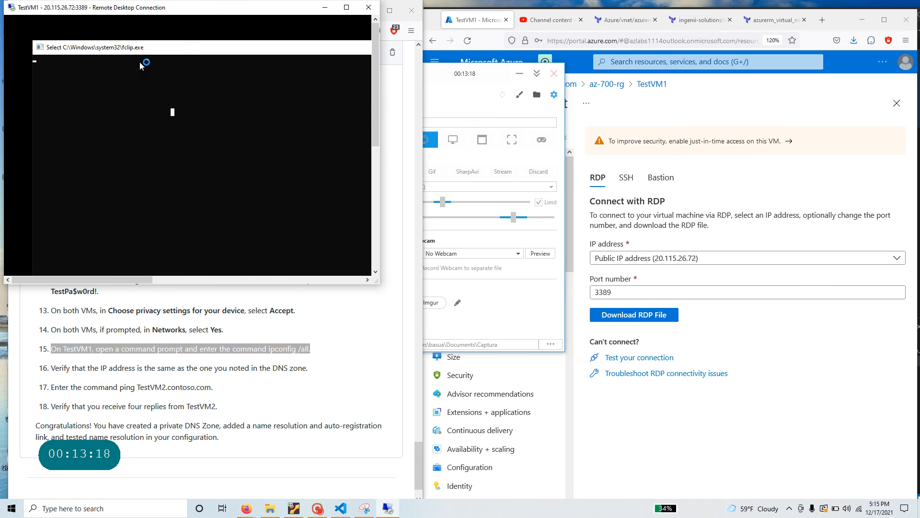
pyautogui.moveTo(186, 9); pyautogui.dragTo(626, 89)
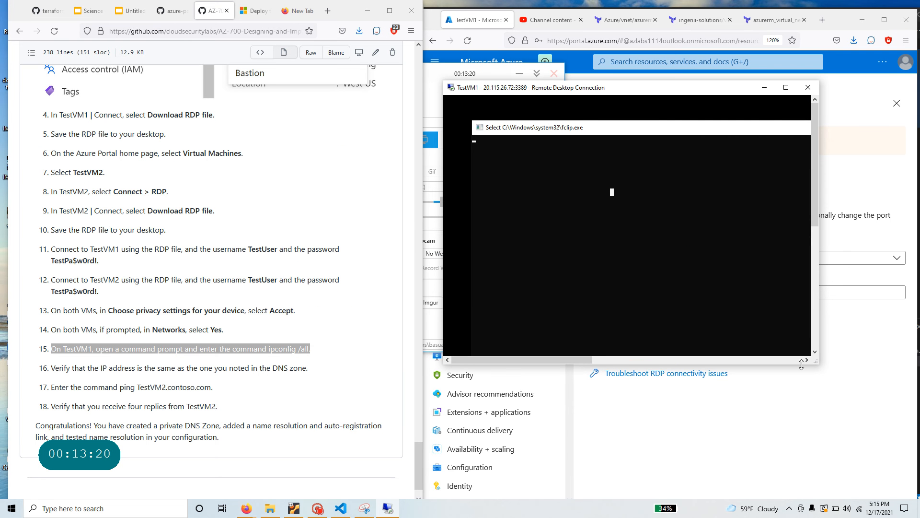
pyautogui.moveTo(817, 362); pyautogui.dragTo(885, 461)
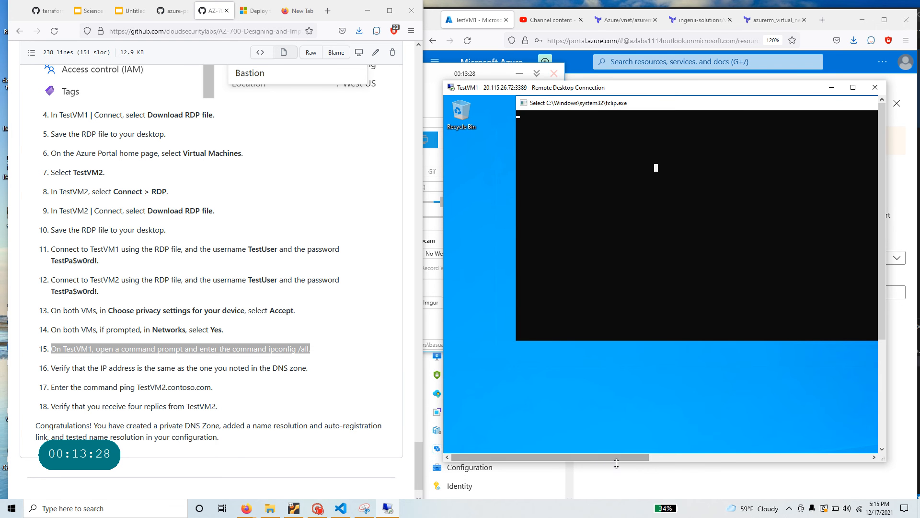
pyautogui.moveTo(618, 461); pyautogui.dragTo(602, 500)
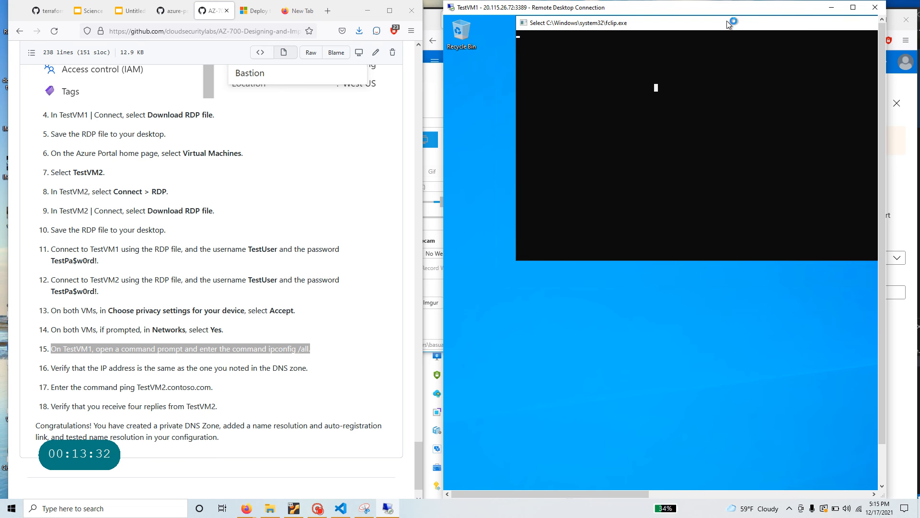
pyautogui.moveTo(727, 22); pyautogui.dragTo(667, 64)
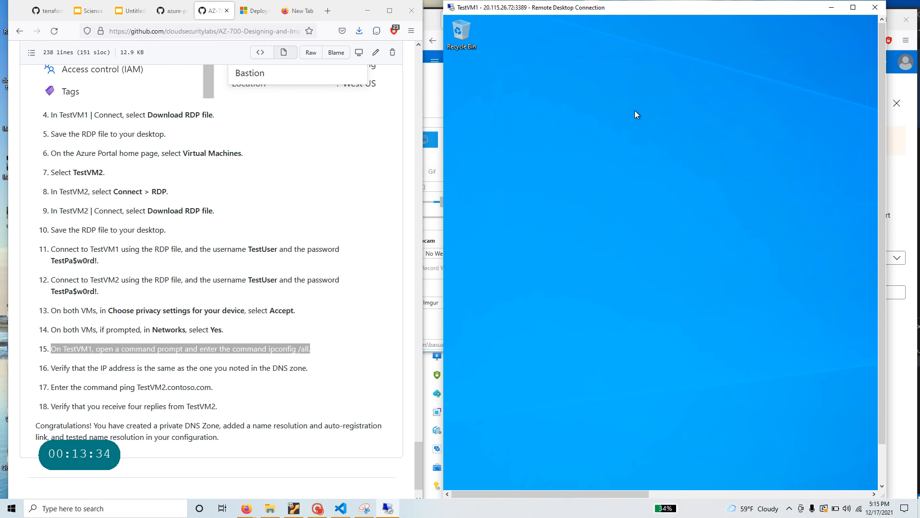
pyautogui.moveTo(616, 495); pyautogui.dragTo(845, 495)
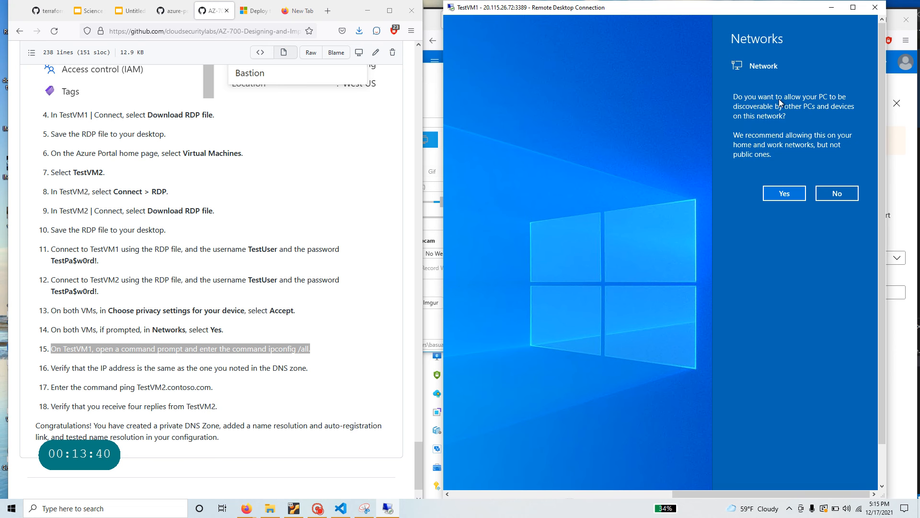
# - Allow TestVM1 network discovery and dismiss the Windows Admin Center popup
pyautogui.click(791, 196)
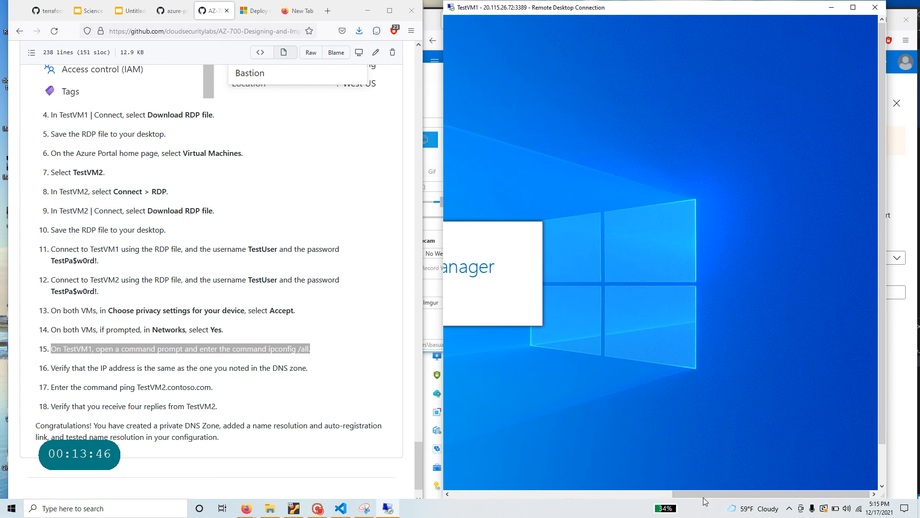
pyautogui.moveTo(705, 501); pyautogui.dragTo(484, 501)
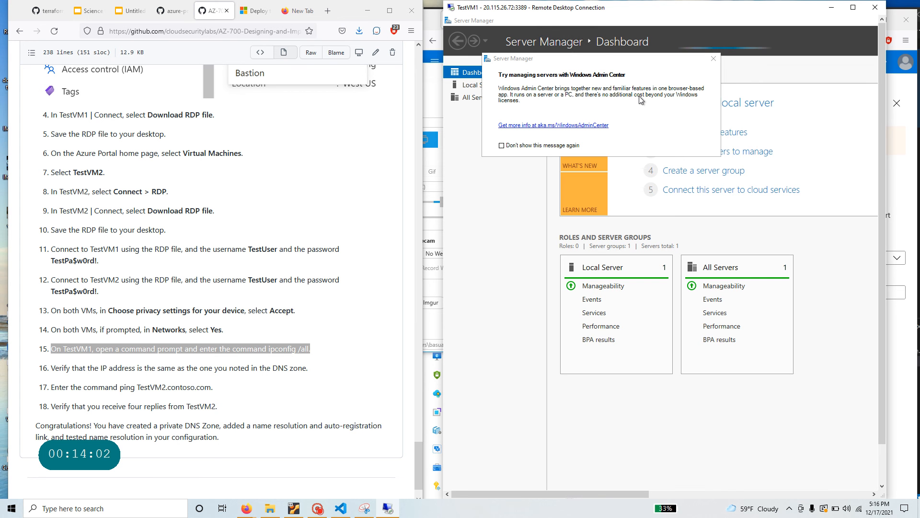
pyautogui.click(713, 59)
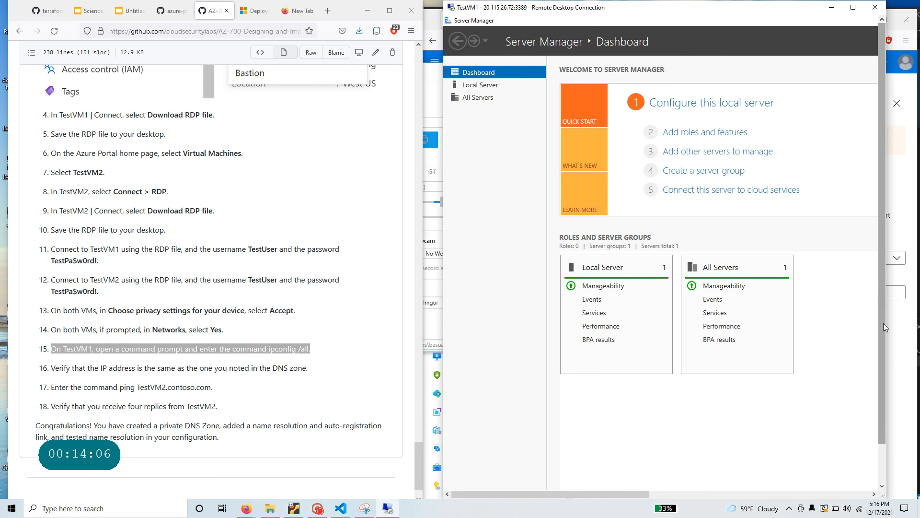
pyautogui.moveTo(884, 323); pyautogui.dragTo(884, 366)
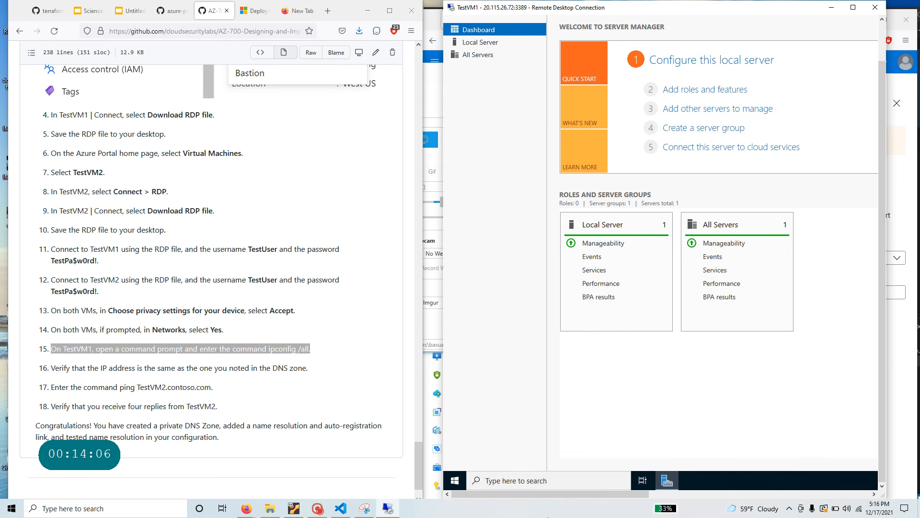
# - Launch Command Prompt on TestVM1 from a Start search for cmd and run ipconfig /?
pyautogui.click(456, 481)
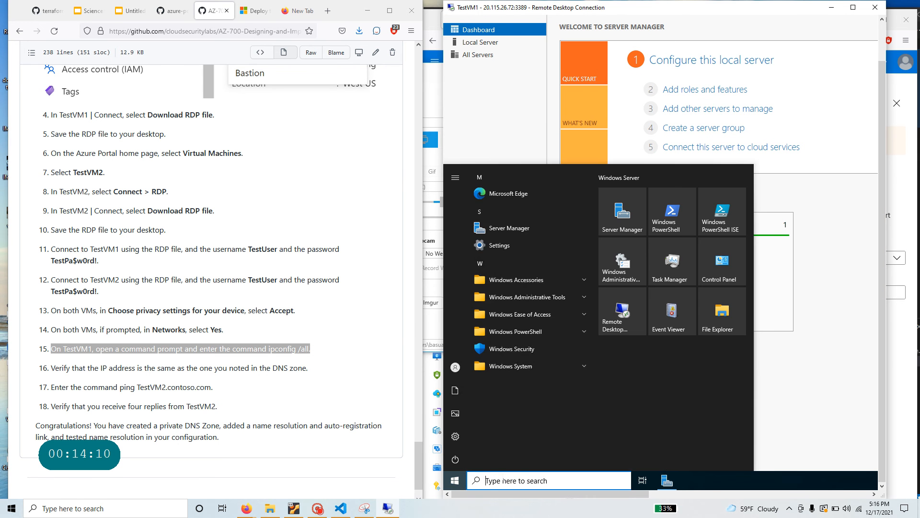
pyautogui.click(503, 480)
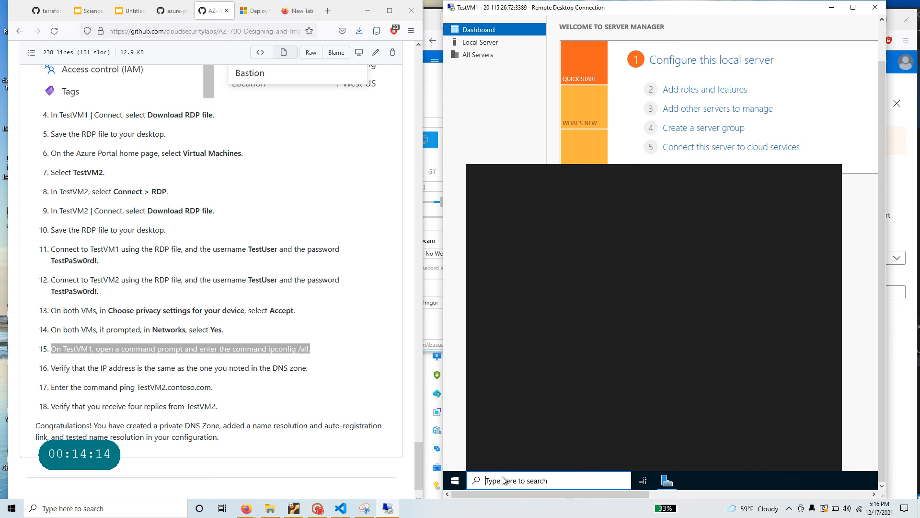
pyautogui.write('cmd')
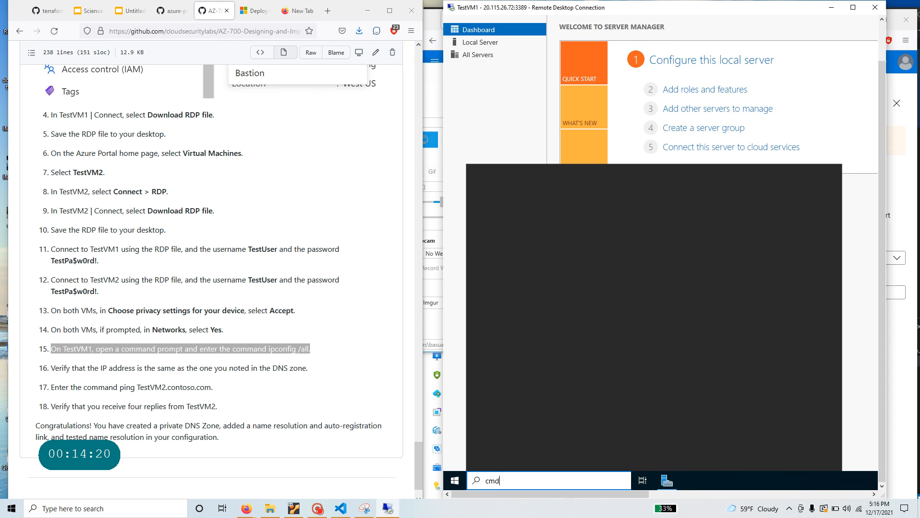
pyautogui.press('Return')
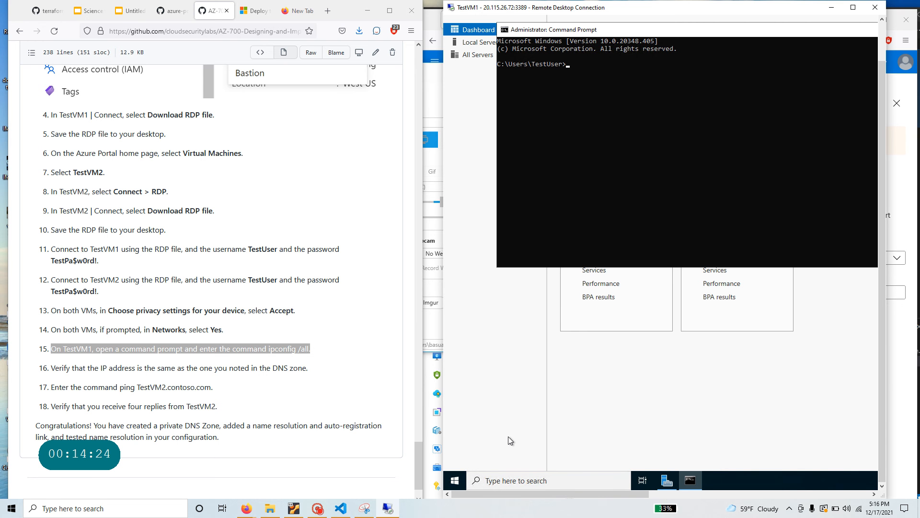
pyautogui.write('ip')
pyautogui.write('cn')
pyautogui.write('onfig')
pyautogui.write(' /?')
pyautogui.press('Return')
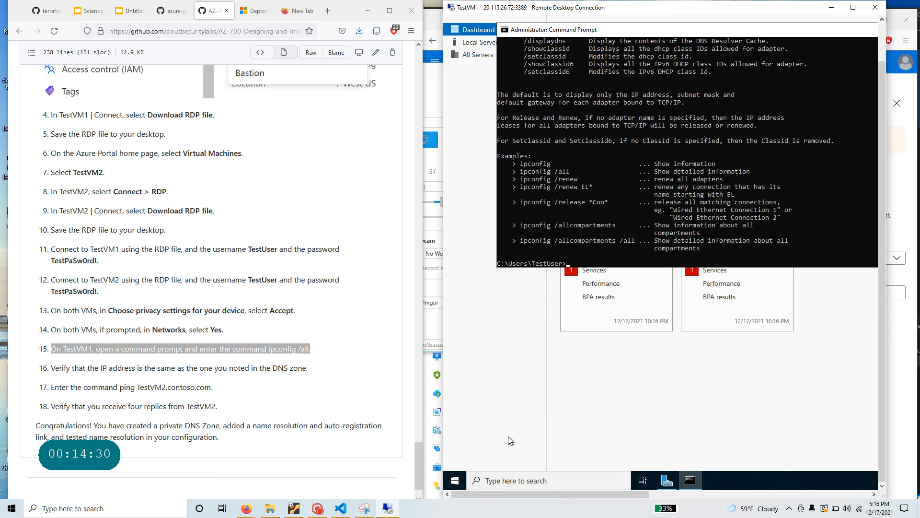
# - Run ipconfig /all and highlight TestVM1's IPv4 address 10.20.20.4 in the output
pyautogui.write('ipconfig /a;;ll')
pyautogui.press('Return')
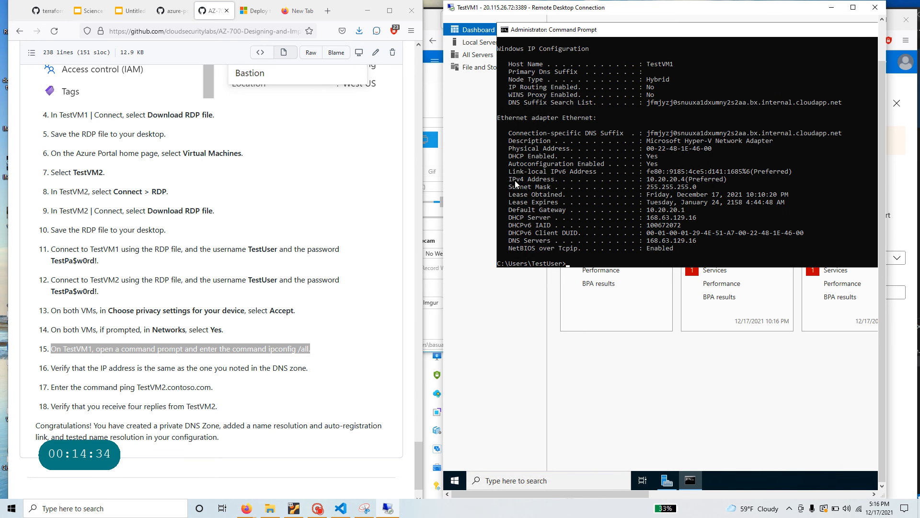
pyautogui.scroll(7, 677, 211)
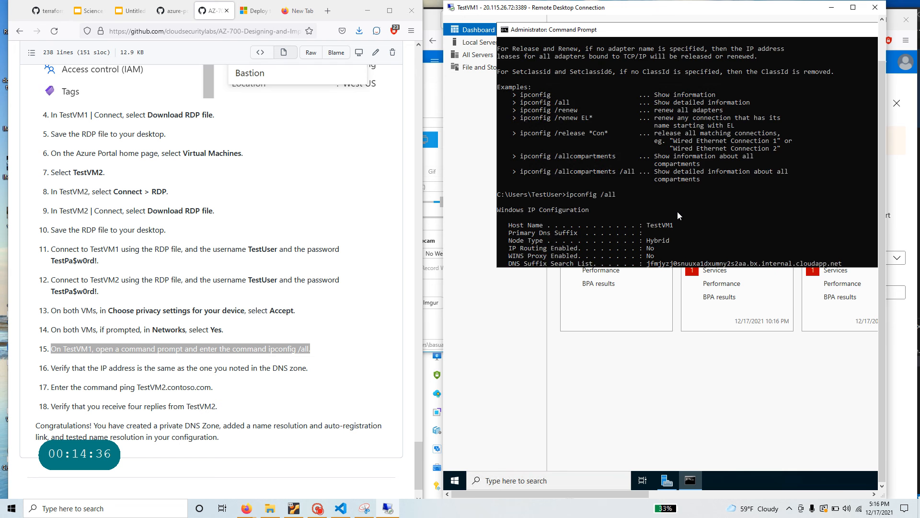
pyautogui.scroll(2, 677, 212)
pyautogui.scroll(-5, 677, 211)
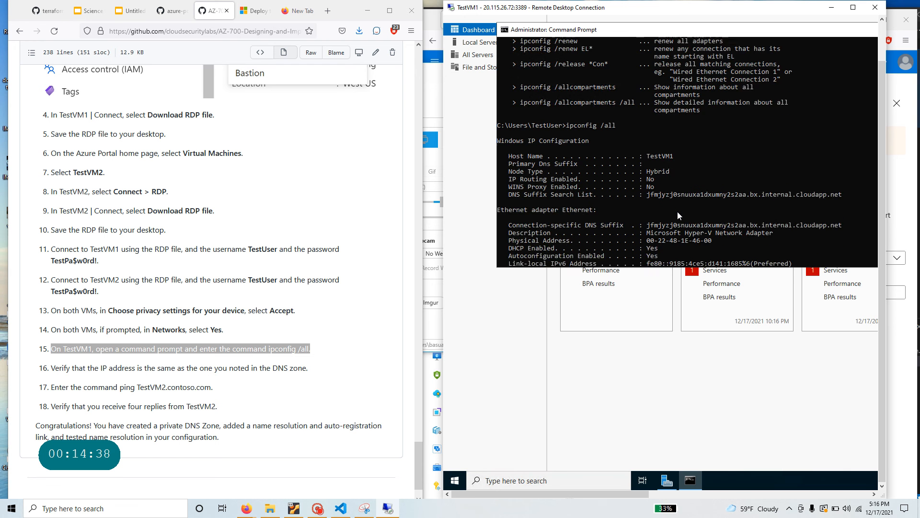
pyautogui.scroll(-6, 677, 212)
pyautogui.scroll(4, 678, 212)
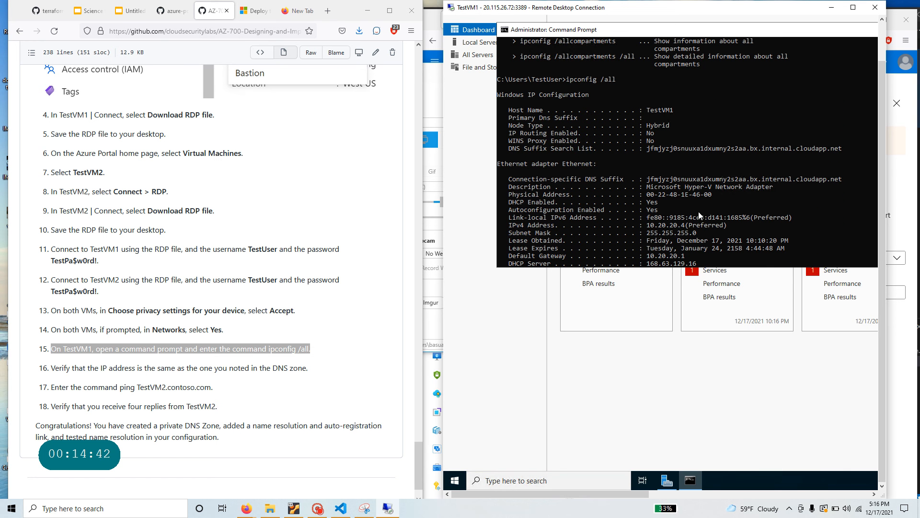
pyautogui.moveTo(646, 222); pyautogui.dragTo(688, 228)
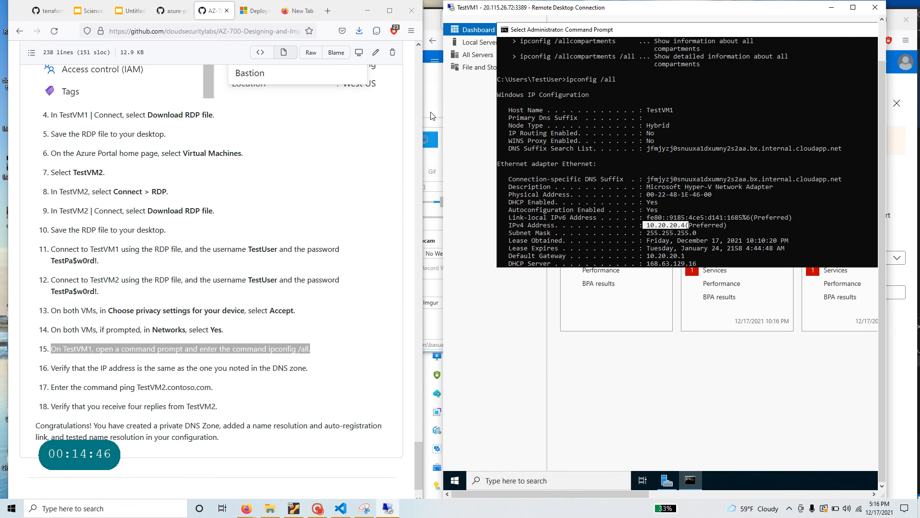
pyautogui.click(434, 139)
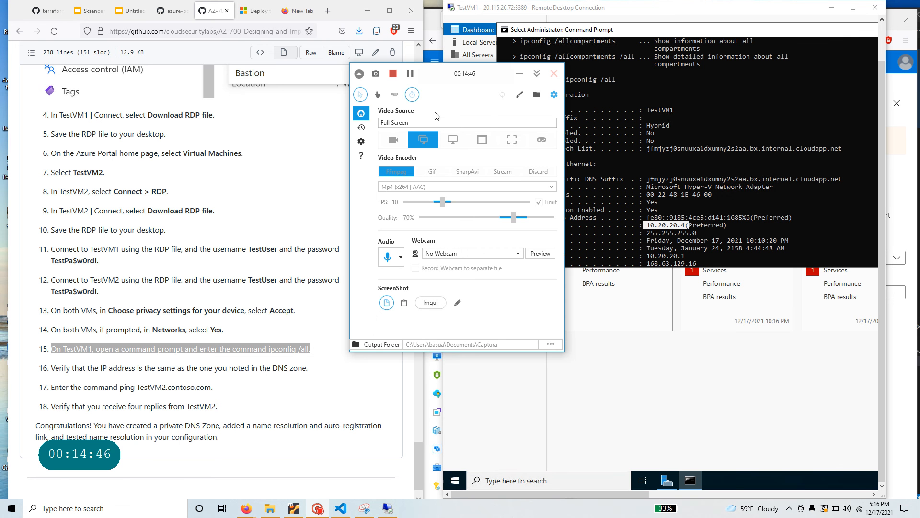
# - Reopen the cloudsecurity.com zone overview to confirm the testvm1 A record at 10.20.20.4, then return to TestVM1
pyautogui.click(432, 496)
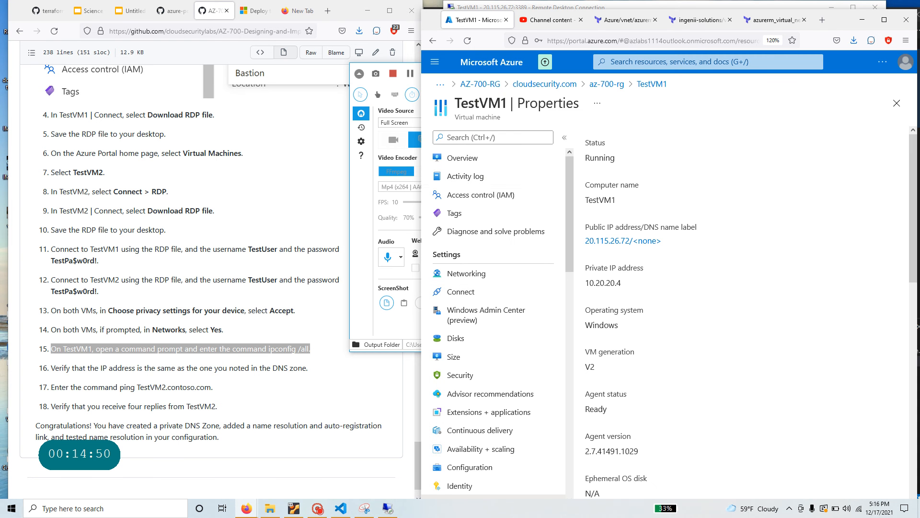
pyautogui.click(533, 85)
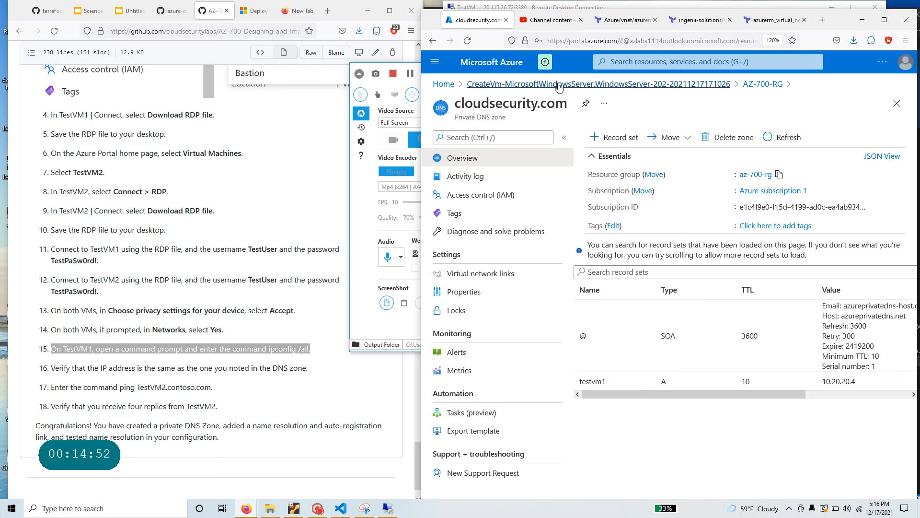
pyautogui.moveTo(640, 394); pyautogui.dragTo(602, 410)
pyautogui.hotkey('alt', 'Tab')
pyautogui.hotkey('alt', 'Tab')
pyautogui.hotkey('alt', 'Tab')
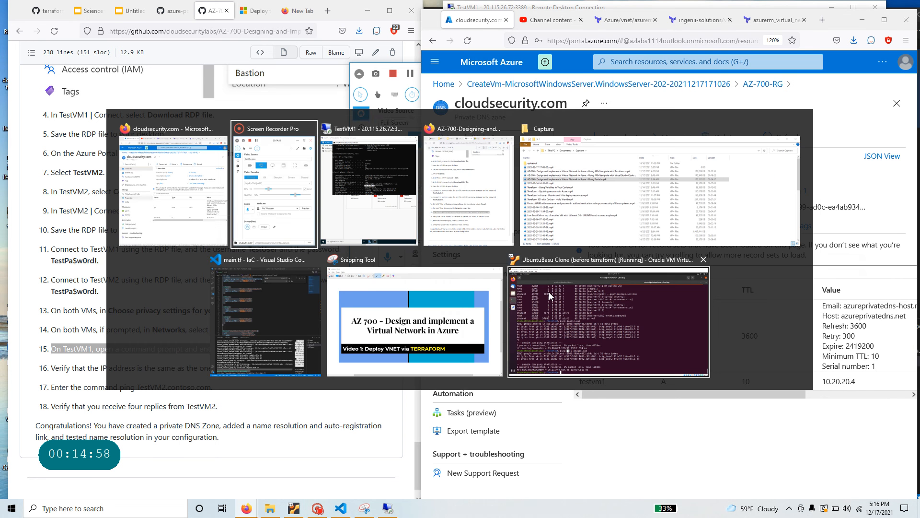
pyautogui.hotkey('alt', 'Tab')
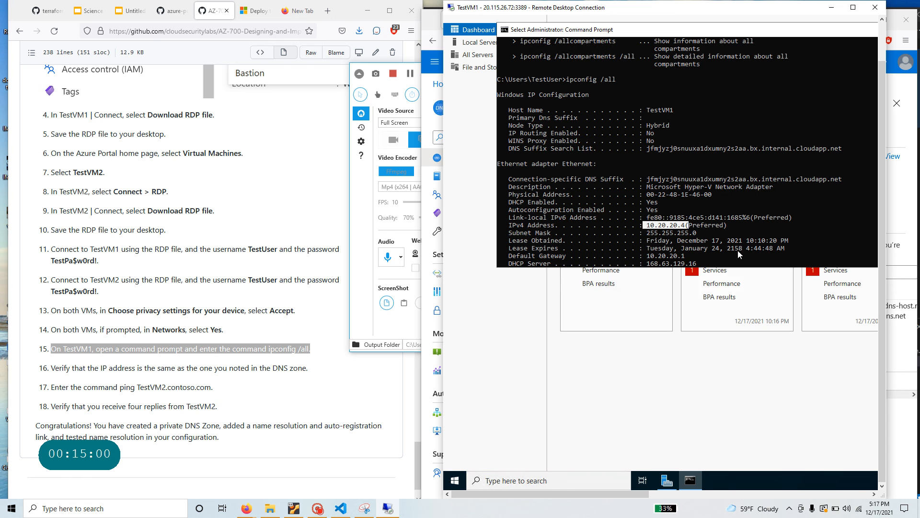
# - Copy TestVM1's IPv4 address, run hostname and copy its TestVM1 output
pyautogui.scroll(-4, 743, 230)
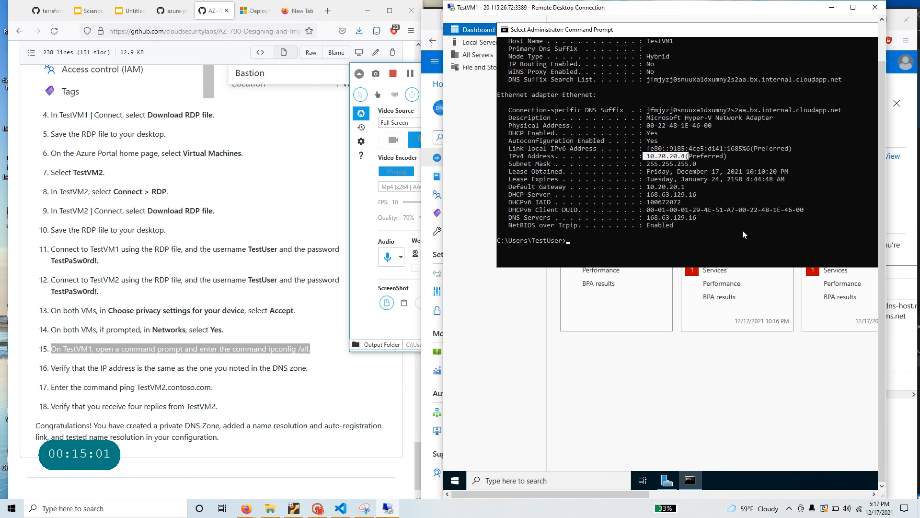
pyautogui.rightClick(613, 215)
pyautogui.write('host')
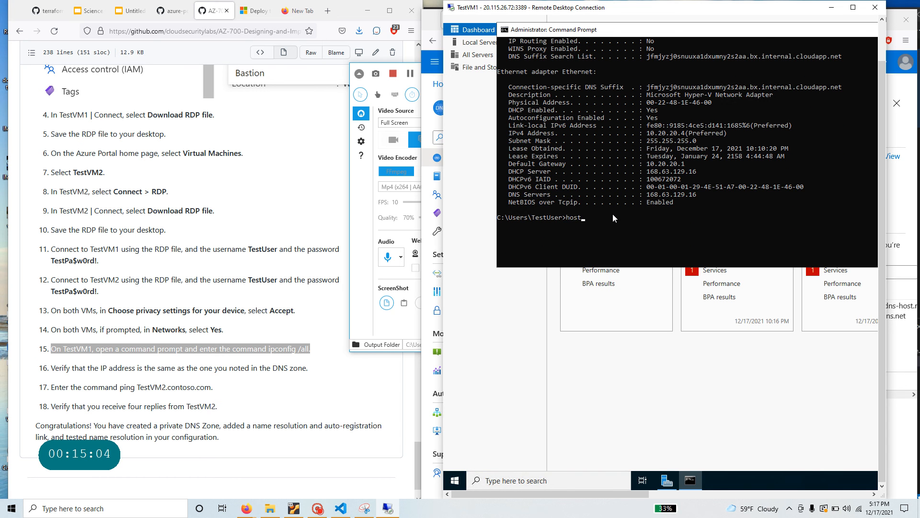
pyautogui.write('name')
pyautogui.press('Return')
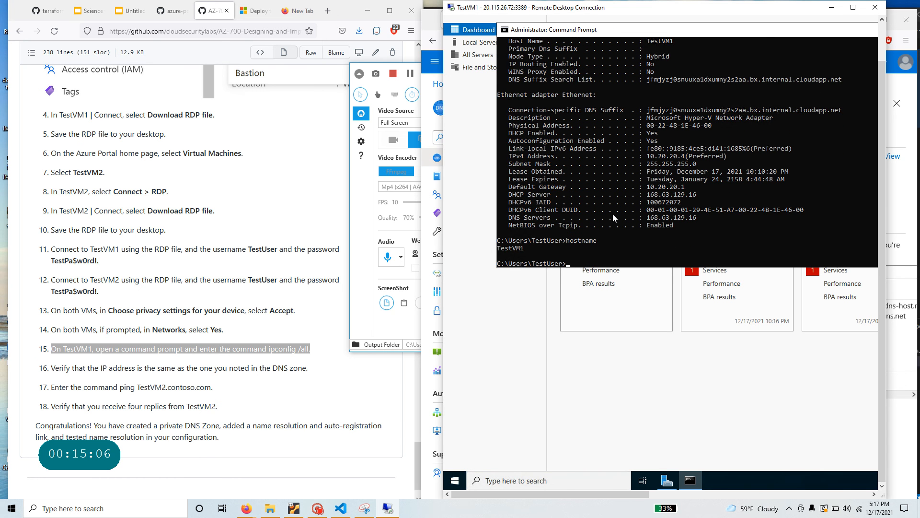
pyautogui.moveTo(528, 249); pyautogui.dragTo(499, 249)
pyautogui.rightClick(595, 262)
# - Ping TestVM2 (10.20.20.5, timing out) and select TestVM2.contoso.com in lab step 17
pyautogui.write('ping TestVM2')
pyautogui.press('Return')
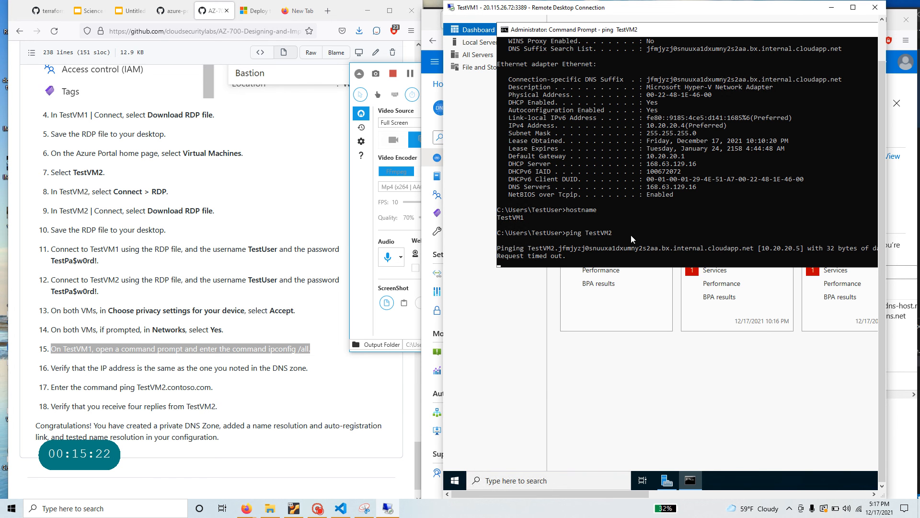
pyautogui.click(168, 356)
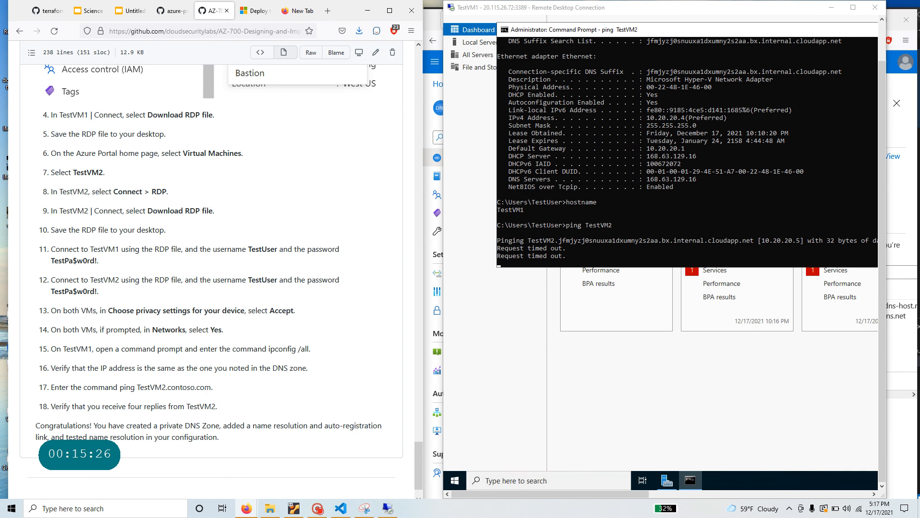
pyautogui.moveTo(137, 387); pyautogui.dragTo(211, 387)
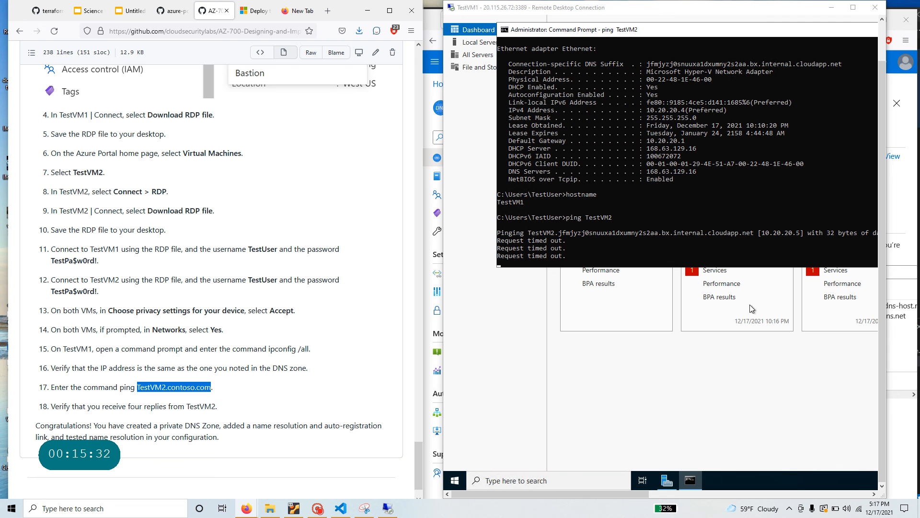
pyautogui.click(435, 29)
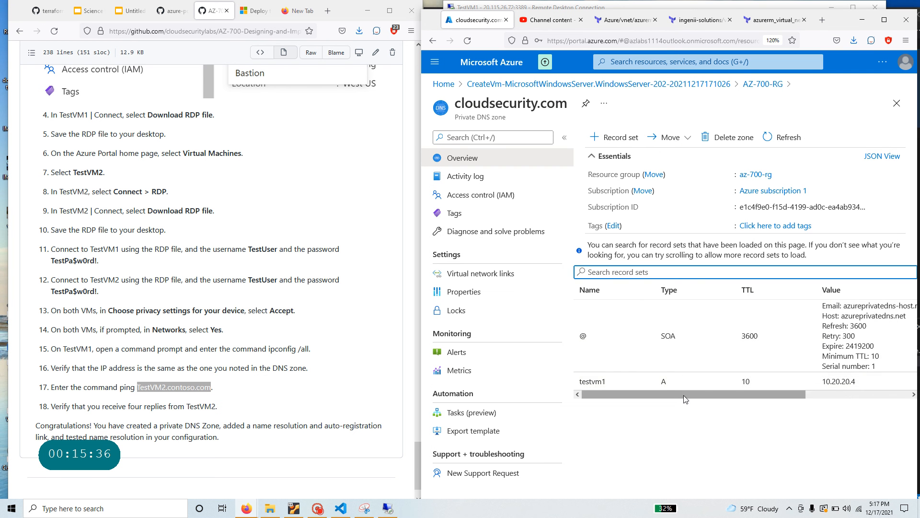
pyautogui.moveTo(681, 394)
pyautogui.mouseDown()
pyautogui.moveTo(849, 406)
pyautogui.moveTo(636, 411)
pyautogui.moveTo(748, 401)
pyautogui.moveTo(683, 402)
pyautogui.mouseUp()
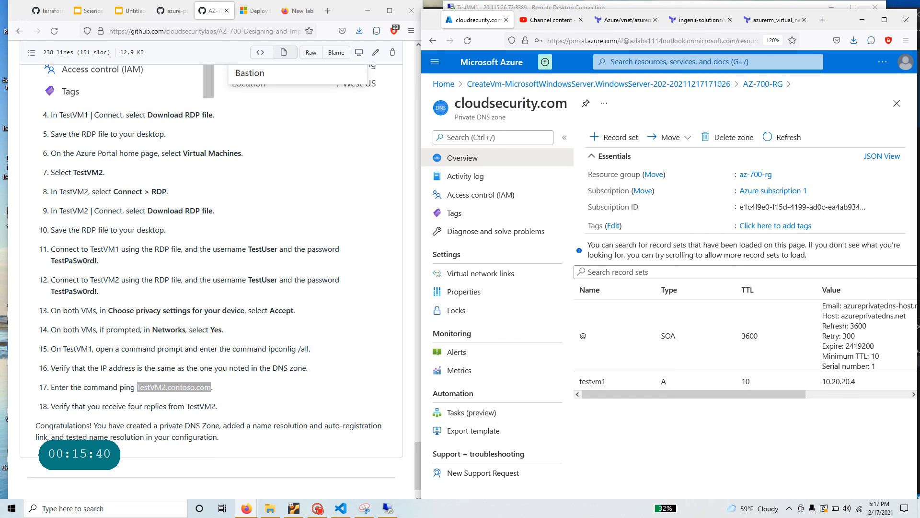
pyautogui.hotkey('alt', 'Tab')
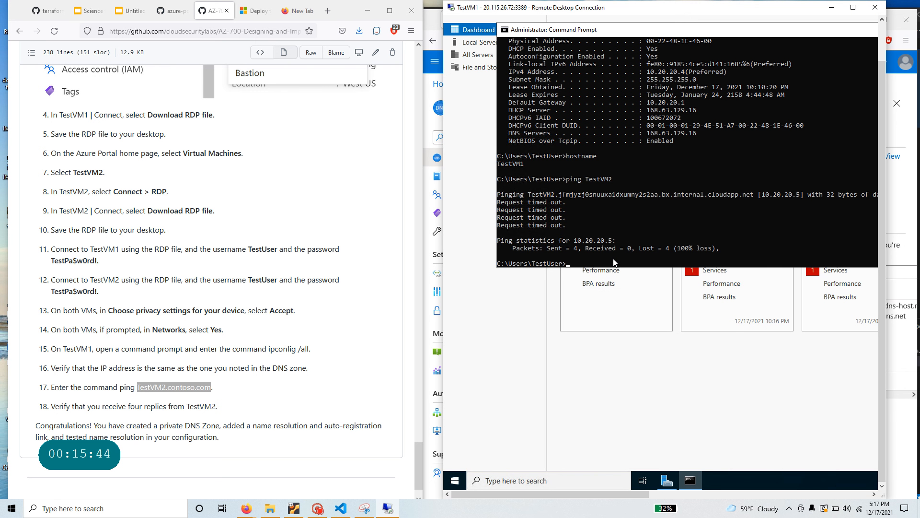
# - Ping TestVM2.cloudsecurity.com, which times out, and stop it with Ctrl+C
pyautogui.press('Up')
pyautogui.write('.cooudsecurity.co')
pyautogui.write('m')
pyautogui.press('Return')
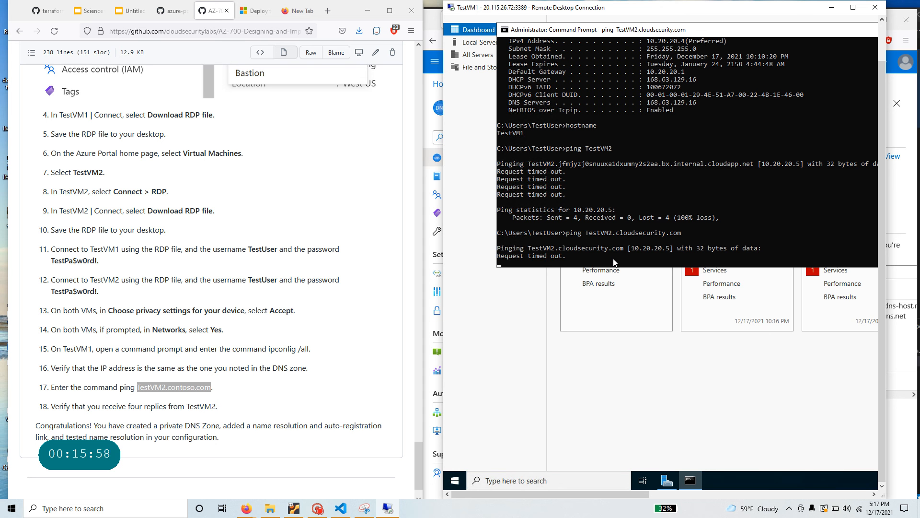
pyautogui.hotkey('ctrl', 'c')
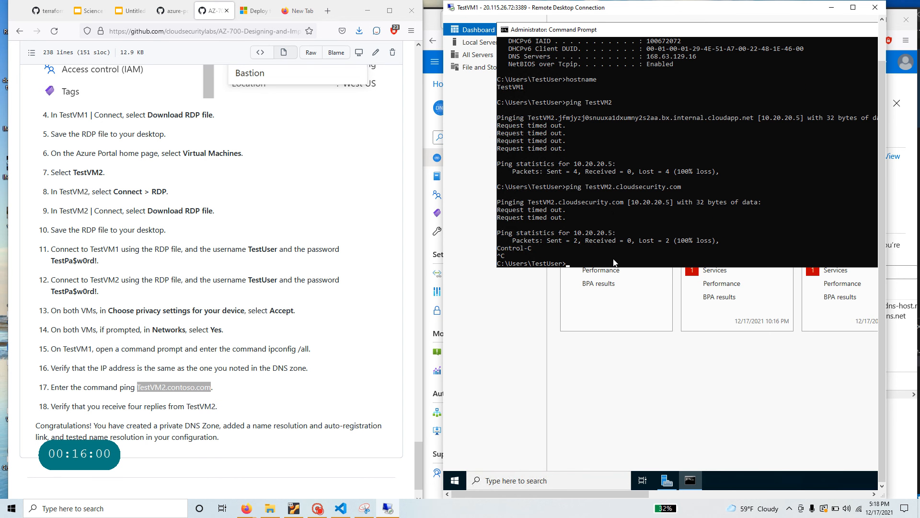
# - Ping TestVM1.cloudsecurity.com, getting replies from 10.20.20.4 with 0% loss, and select its name
pyautogui.press('Up')
pyautogui.press('BackSpace')
pyautogui.write('1.cloudsecurity.com')
pyautogui.press('Return')
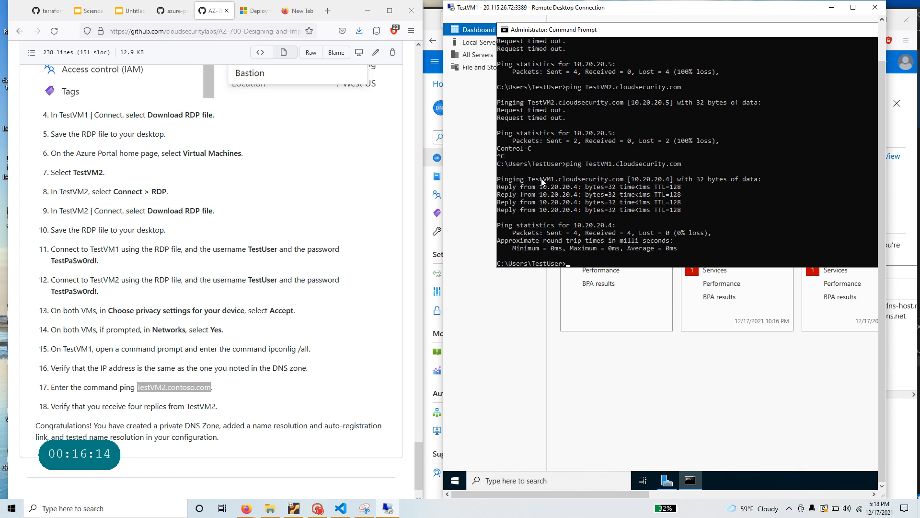
pyautogui.moveTo(530, 181); pyautogui.dragTo(627, 182)
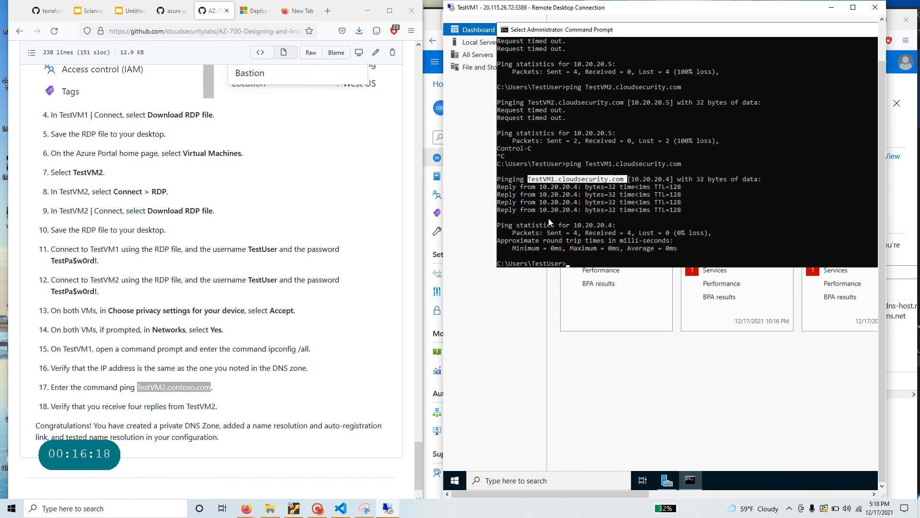
# - Select TestVM2.contoso.com in lab step 17, then rerun the ping against TestVM2.cloudsecurity.com
pyautogui.click(262, 228)
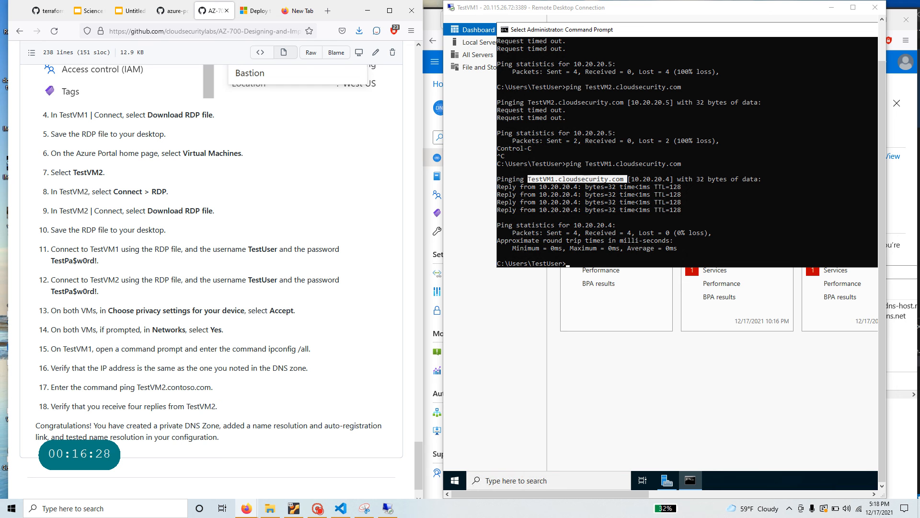
pyautogui.moveTo(138, 387); pyautogui.dragTo(212, 387)
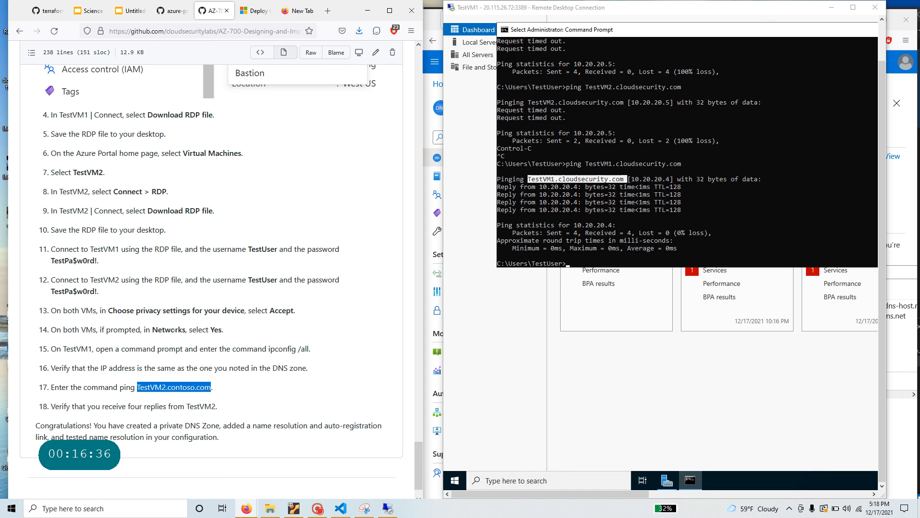
pyautogui.click(595, 263)
pyautogui.press('Up')
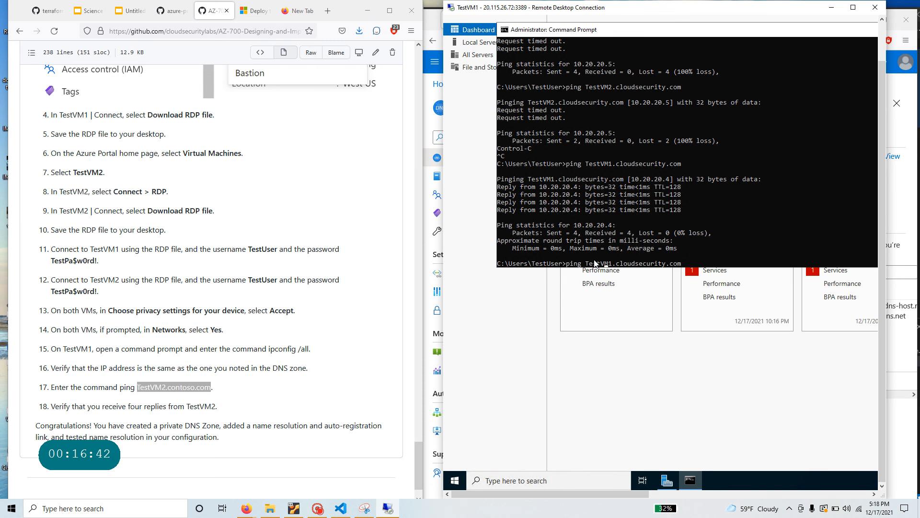
pyautogui.press('Right')
pyautogui.press('BackSpace')
pyautogui.write('2')
pyautogui.press('Return')
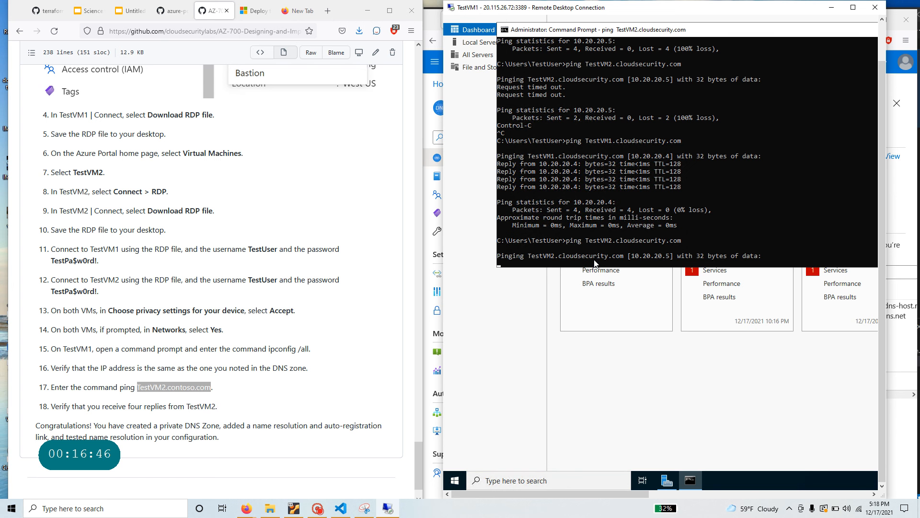
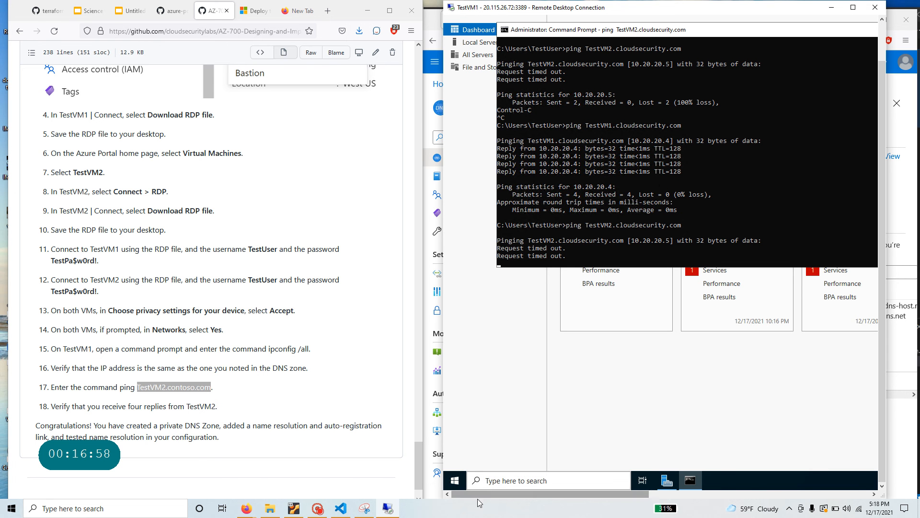
# - Bring the TestVM1 and TestVM2 Remote Desktop sessions into view
pyautogui.click(317, 509)
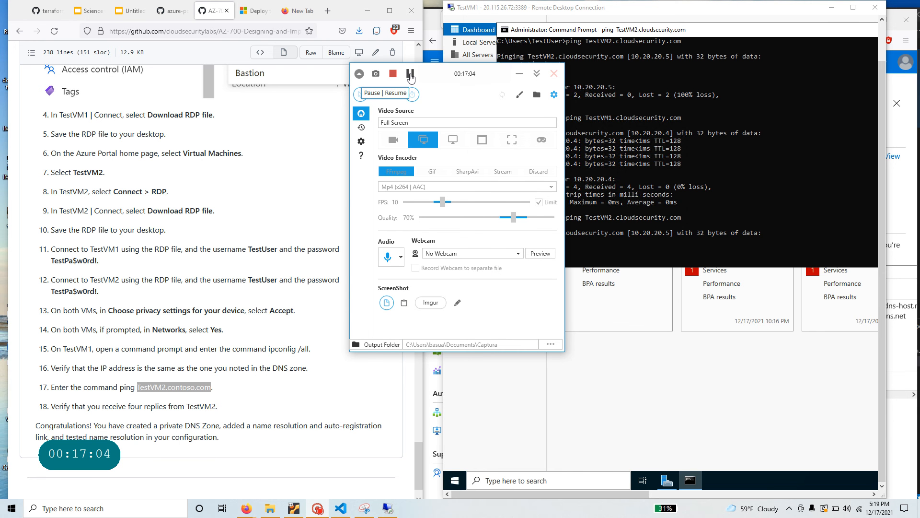
pyautogui.click(410, 75)
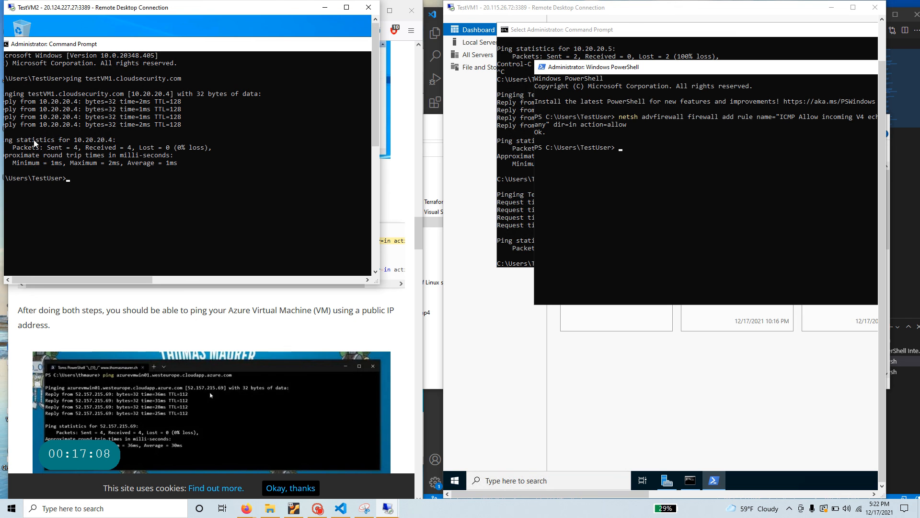
# - Run hostname in the TestVM2 command prompt, confirming the name TestVM2
pyautogui.click(121, 179)
pyautogui.write('hostname')
pyautogui.press('Return')
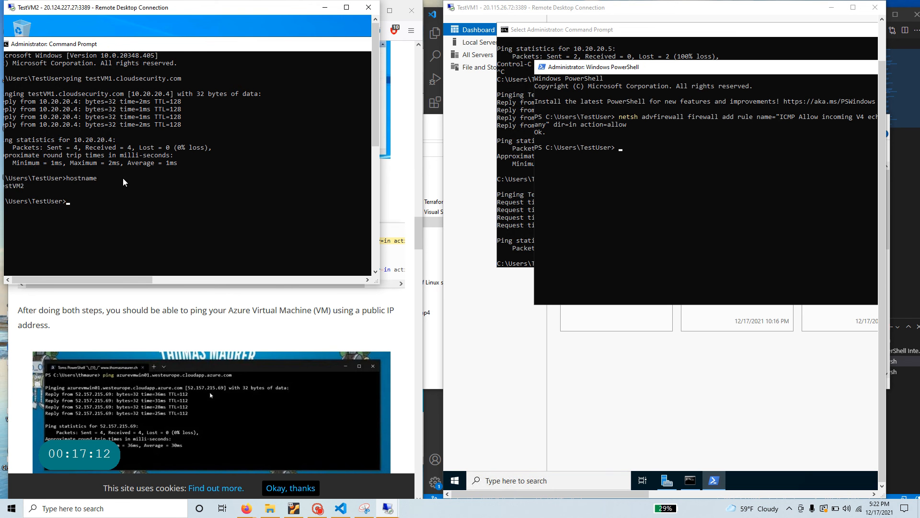
pyautogui.moveTo(79, 46); pyautogui.dragTo(90, 47)
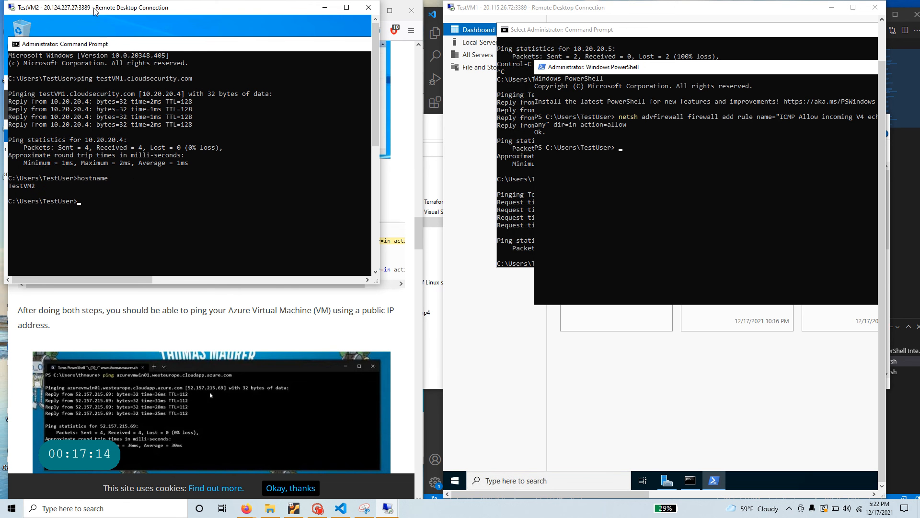
pyautogui.moveTo(39, 187); pyautogui.dragTo(8, 188)
# - Run hostname in the TestVM1 PowerShell console, confirming the name TestVM1
pyautogui.click(578, 179)
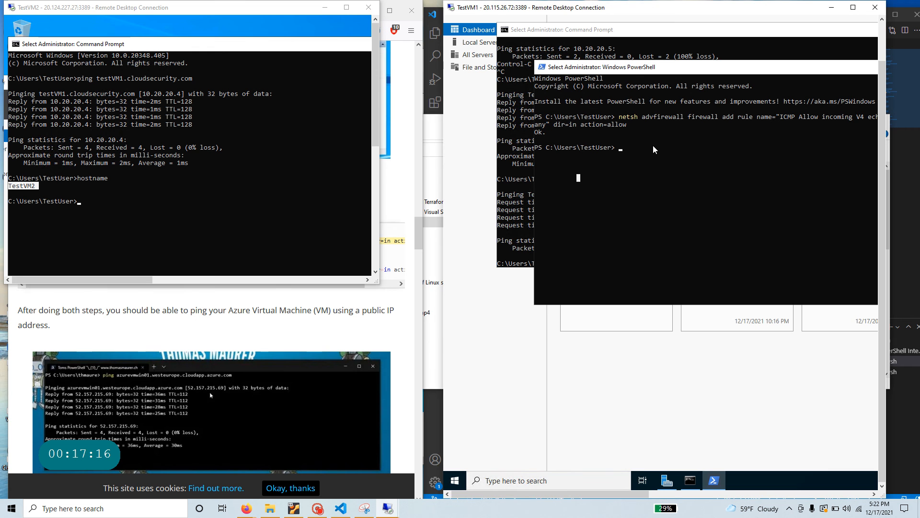
pyautogui.write('hostnam')
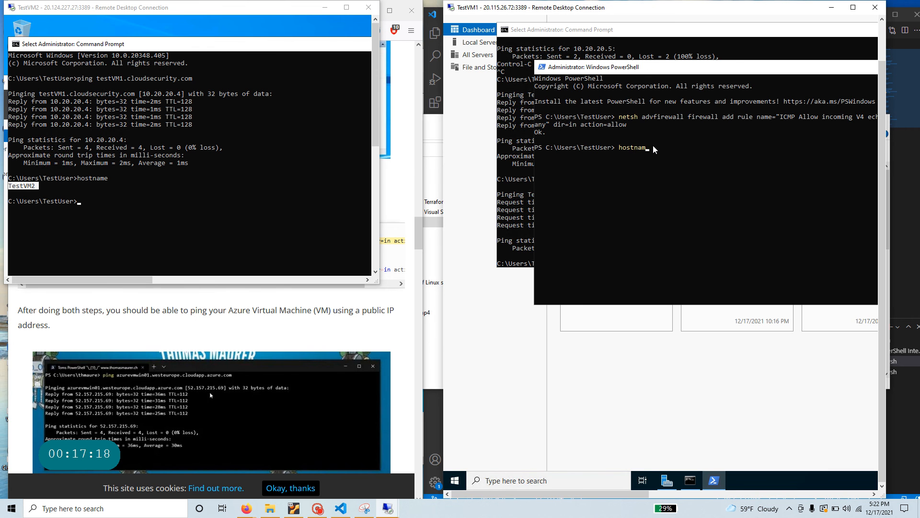
pyautogui.write('e')
pyautogui.press('Return')
pyautogui.moveTo(573, 156); pyautogui.dragTo(521, 204)
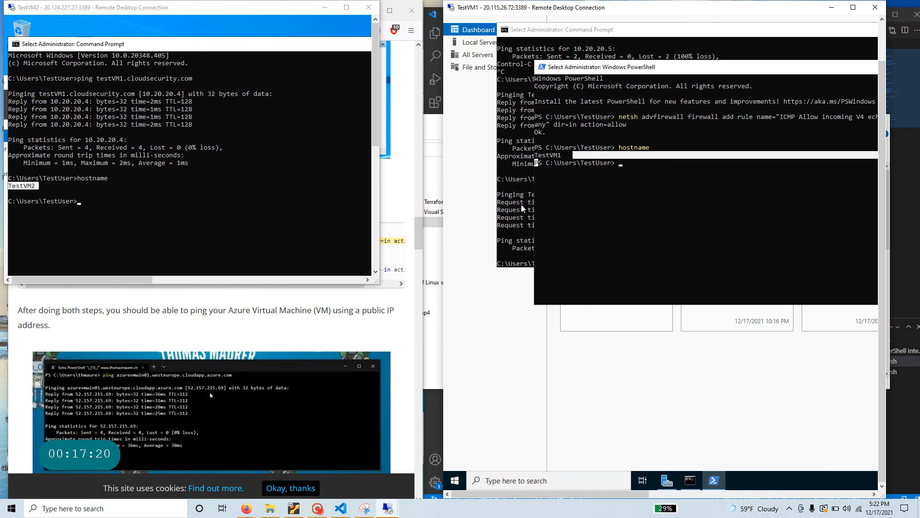
pyautogui.click(628, 177)
# - Bring the TestVM2 session to the front and minimize the browser
pyautogui.click(129, 201)
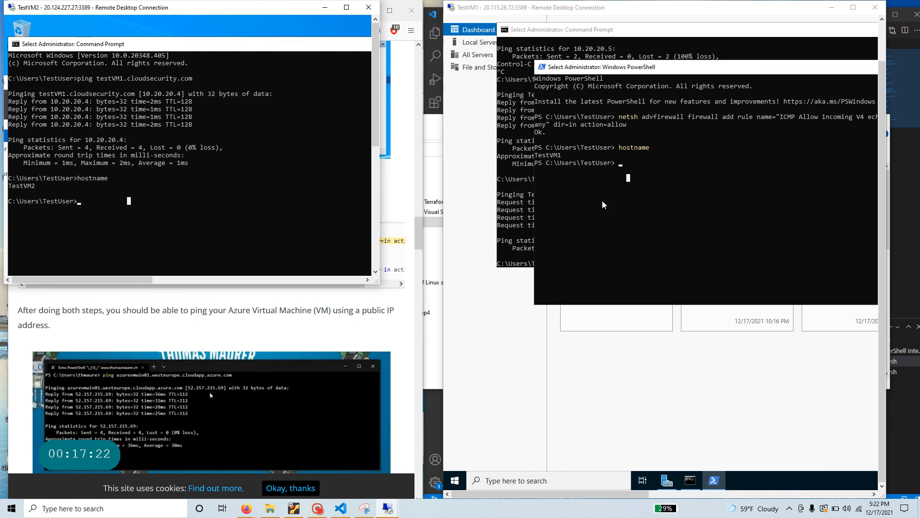
pyautogui.click(110, 208)
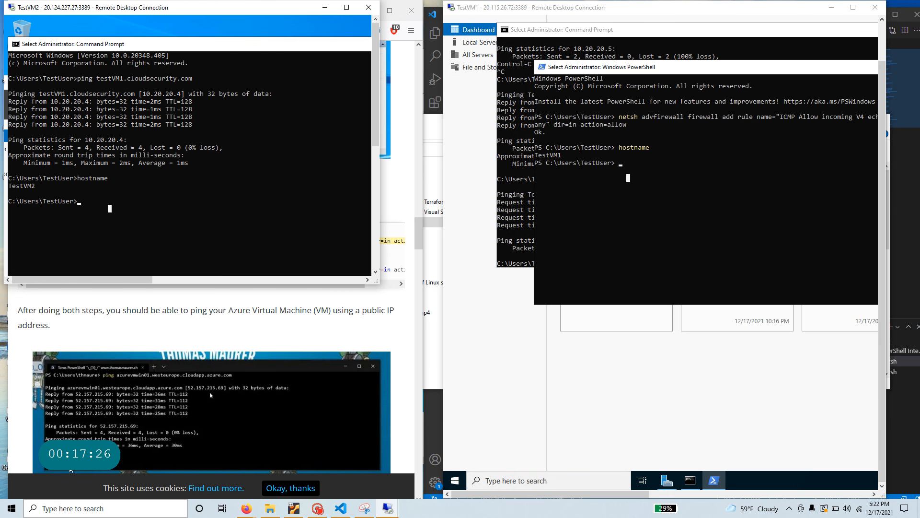
pyautogui.scroll(-4, 159, 178)
pyautogui.moveTo(419, 232); pyautogui.dragTo(396, 95)
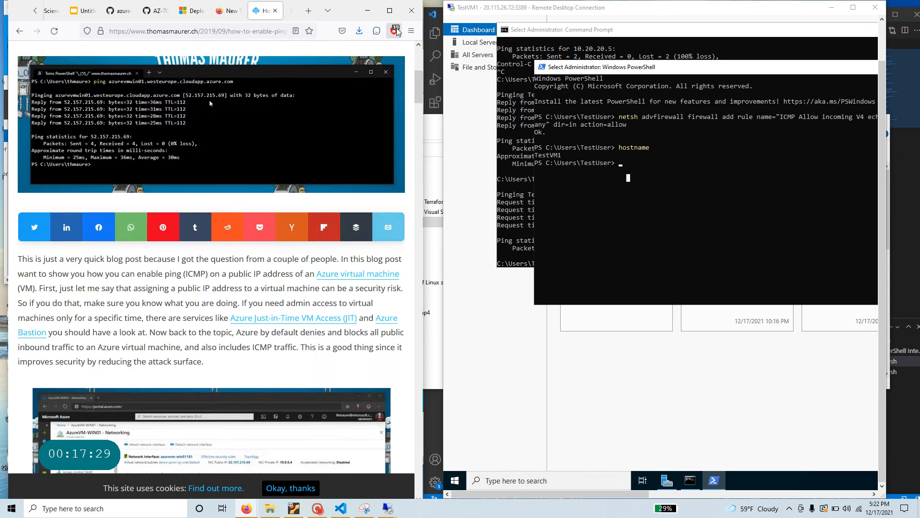
pyautogui.click(373, 14)
# - Recheck TestVM2's hostname, then launch Windows PowerShell ISE as administrator
pyautogui.write('hostname')
pyautogui.press('Return')
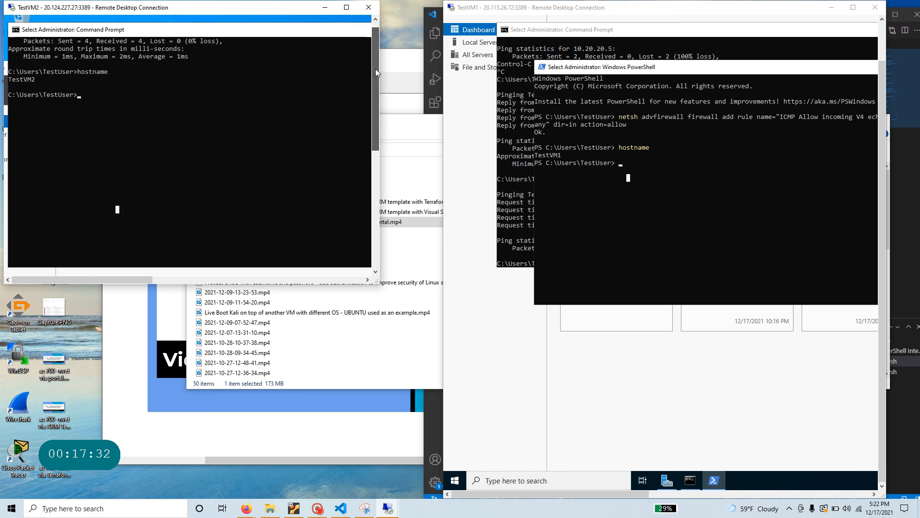
pyautogui.moveTo(375, 69); pyautogui.dragTo(375, 185)
pyautogui.click(63, 266)
pyautogui.write('p')
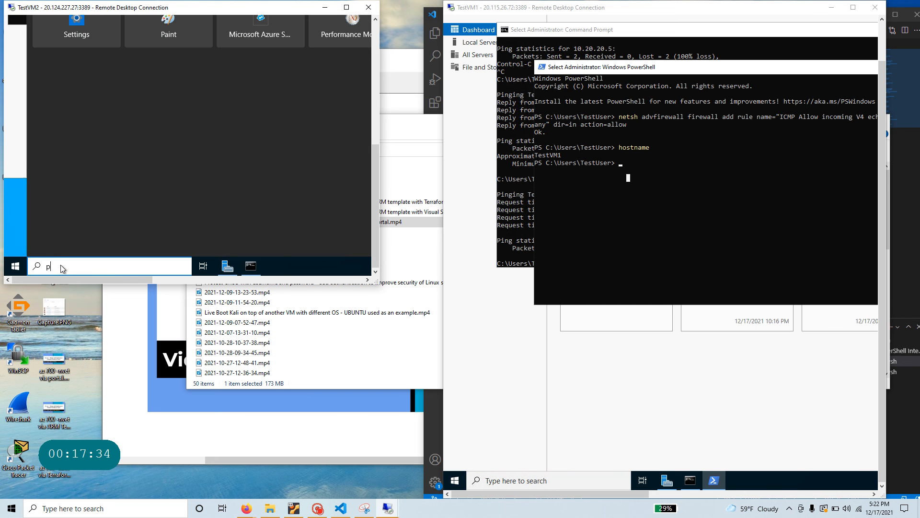
pyautogui.write('ower')
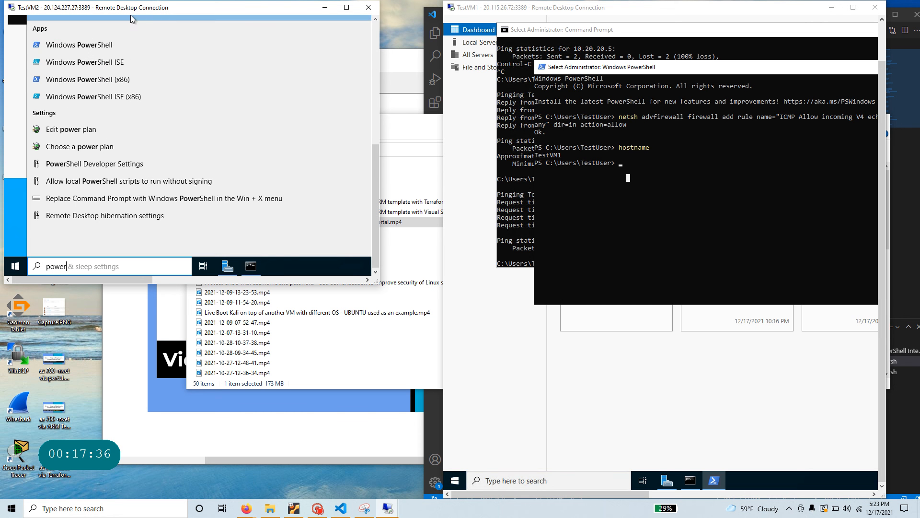
pyautogui.rightClick(80, 65)
pyautogui.click(117, 73)
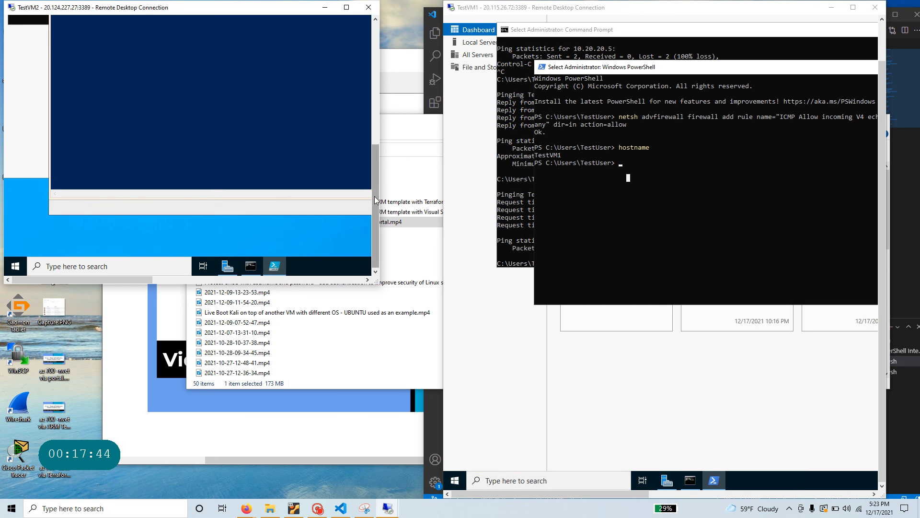
# - Paste and run the netsh rule allowing incoming ICMPv4 echo, getting Ok
pyautogui.rightClick(95, 90)
pyautogui.click(138, 118)
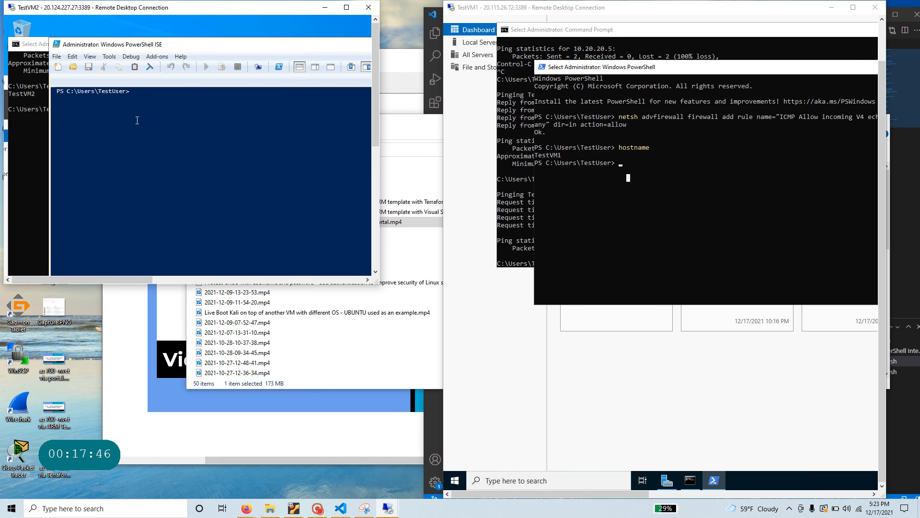
pyautogui.rightClick(168, 109)
pyautogui.click(81, 138)
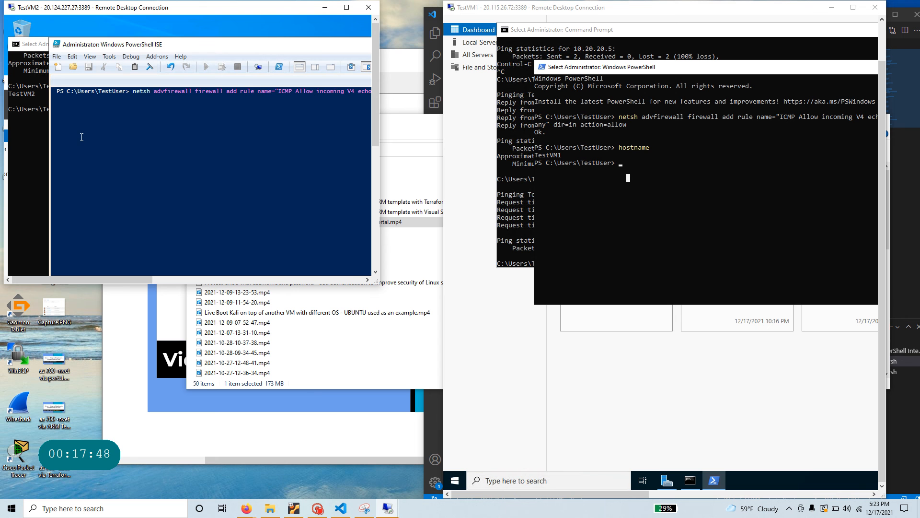
pyautogui.press('Return')
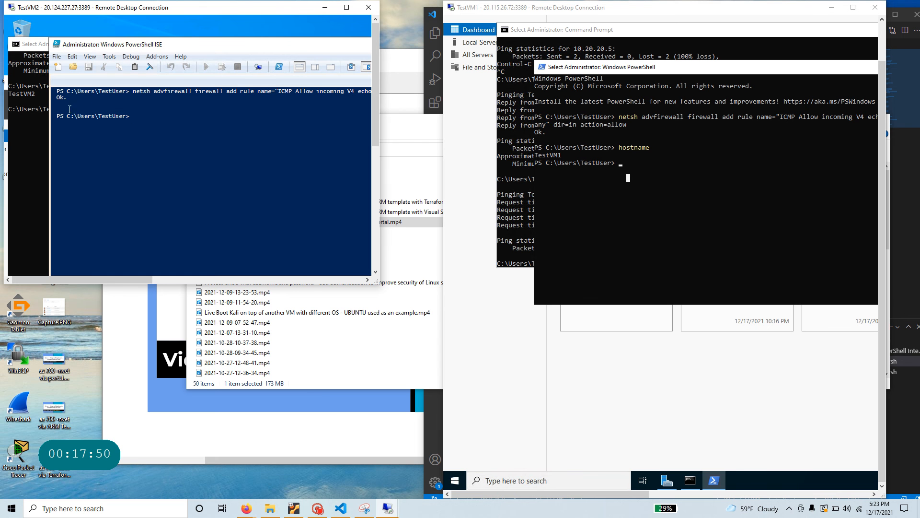
pyautogui.moveTo(62, 99); pyautogui.dragTo(53, 91)
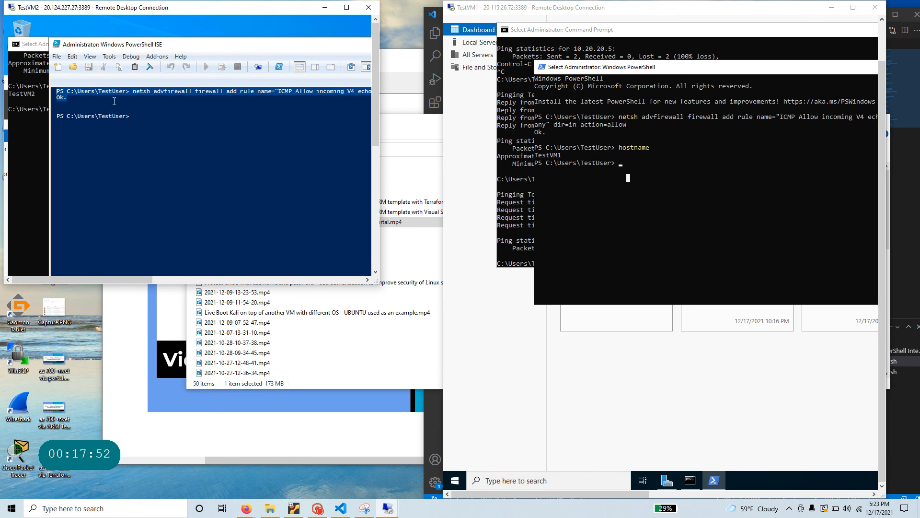
pyautogui.click(305, 109)
pyautogui.click(636, 173)
# - Paste the netsh firewall command into TestVM1 PowerShell, then erase it
pyautogui.click(629, 169)
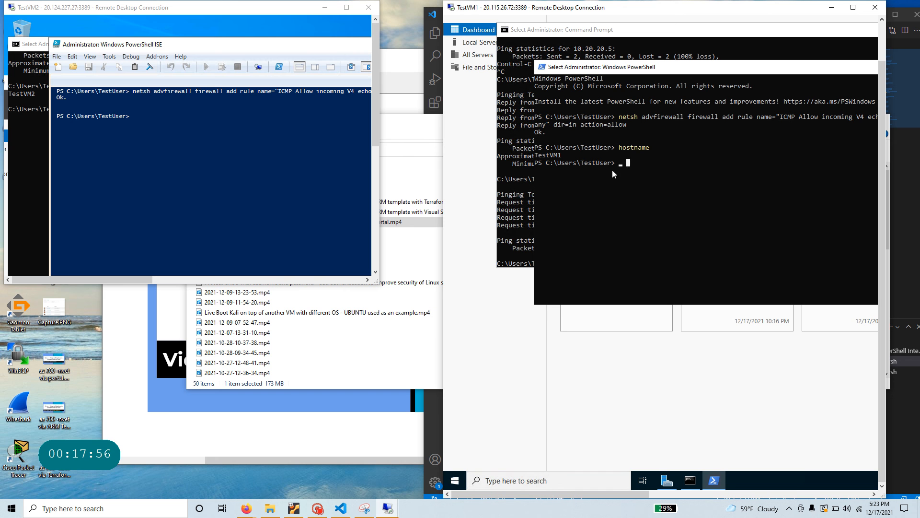
pyautogui.press('Escape')
pyautogui.rightClick(641, 167)
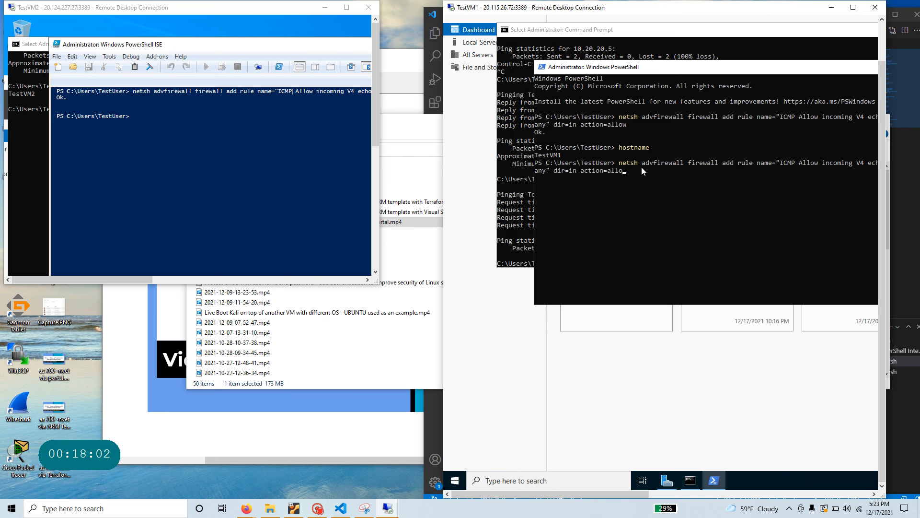
pyautogui.press('BackSpace')
pyautogui.press('BackSpace')
pyautogui.press('BackSpace')
pyautogui.press('BackSpace')
pyautogui.press('BackSpace')
pyautogui.press('BackSpace')
pyautogui.press('BackSpace')
pyautogui.press('BackSpace')
pyautogui.press('BackSpace')
pyautogui.press('BackSpace')
pyautogui.press('BackSpace')
pyautogui.press('BackSpace')
pyautogui.press('BackSpace')
pyautogui.press('BackSpace')
pyautogui.press('BackSpace')
pyautogui.press('BackSpace')
pyautogui.press('BackSpace')
# - Rerun ping TestVM2.cloudsecurity.com on TestVM1, getting replies from 10.20.20.5
pyautogui.click(504, 166)
pyautogui.press('Up')
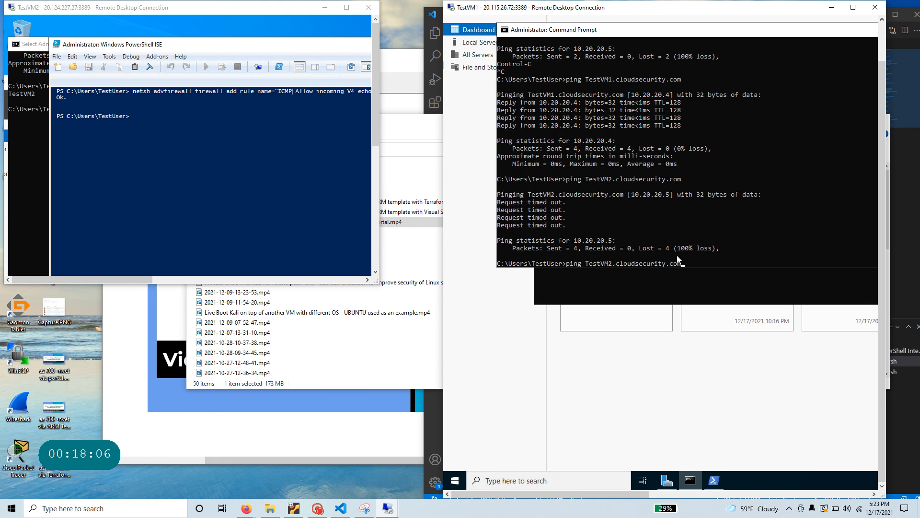
pyautogui.press('Return')
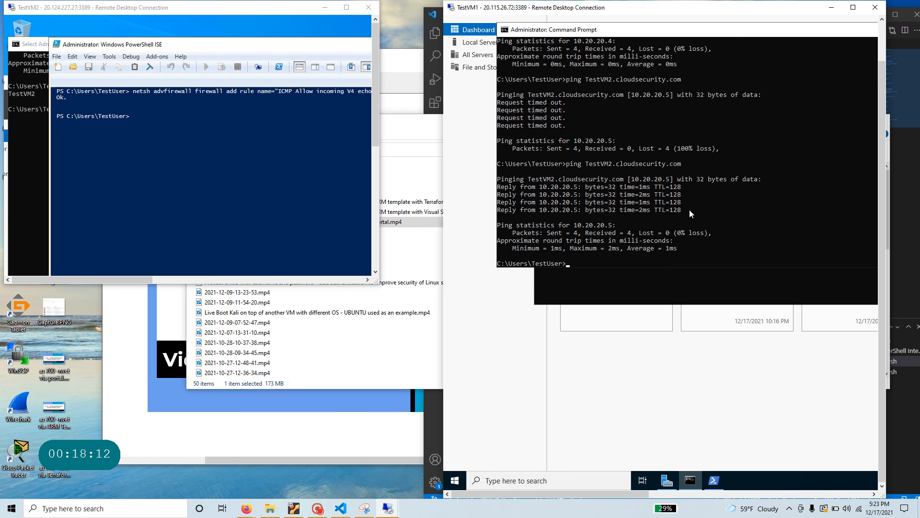
pyautogui.moveTo(690, 209); pyautogui.dragTo(498, 182)
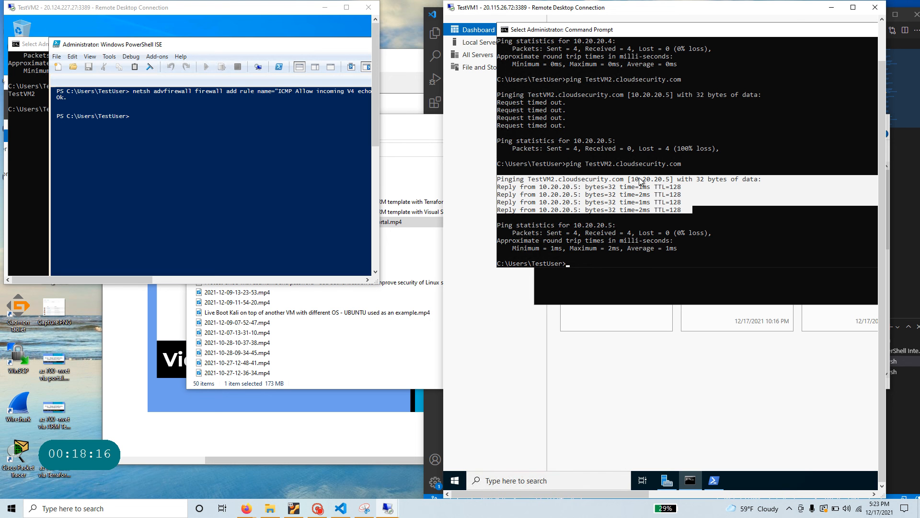
pyautogui.moveTo(582, 164); pyautogui.dragTo(612, 168)
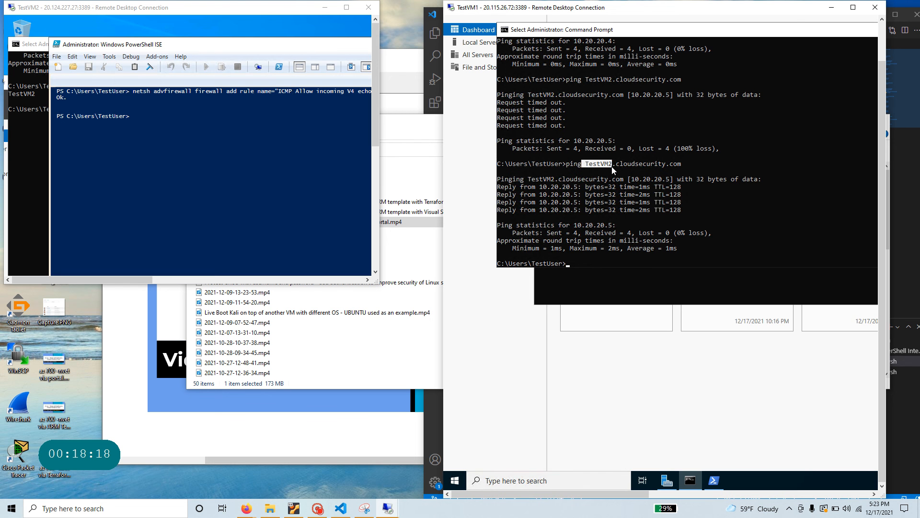
pyautogui.moveTo(677, 168); pyautogui.dragTo(681, 168)
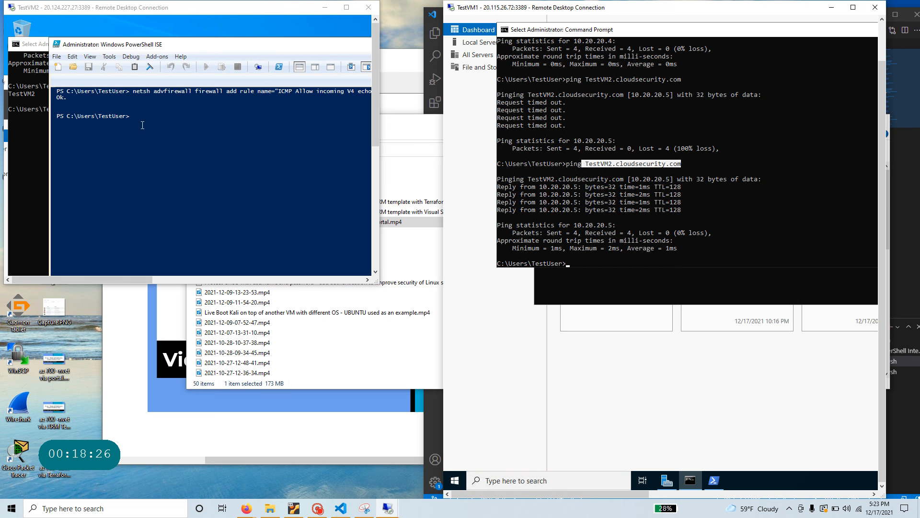
# - Ping testVM1.cloudsecurity.com from TestVM2's command prompt
pyautogui.click(61, 140)
pyautogui.click(47, 135)
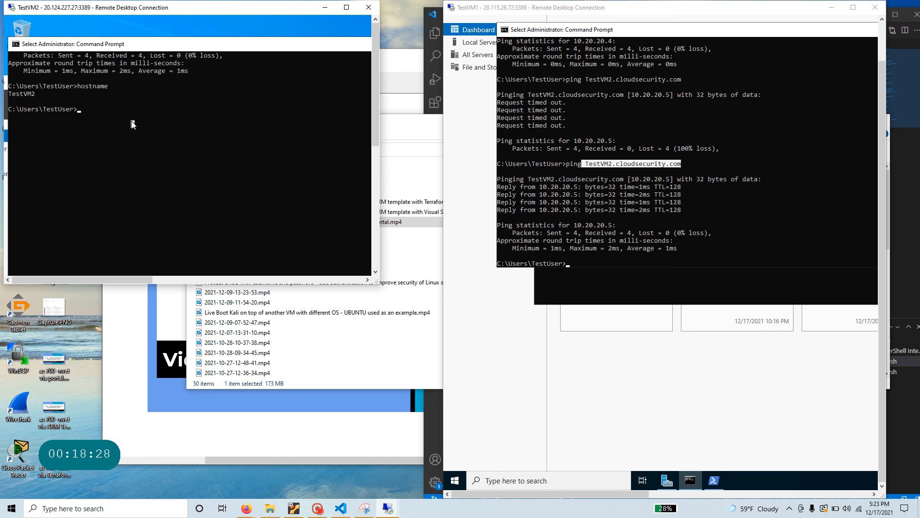
pyautogui.write('ping test')
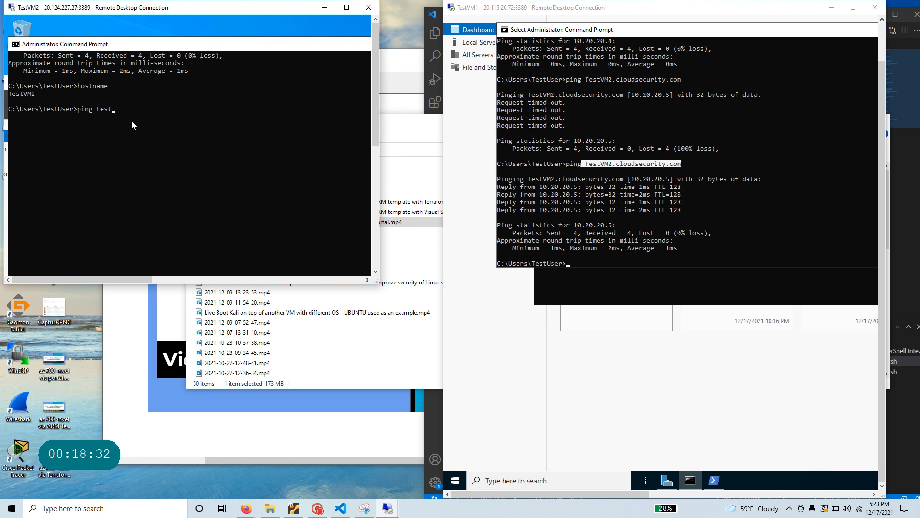
pyautogui.write('VM1.cloudsecurity.com')
pyautogui.press('Return')
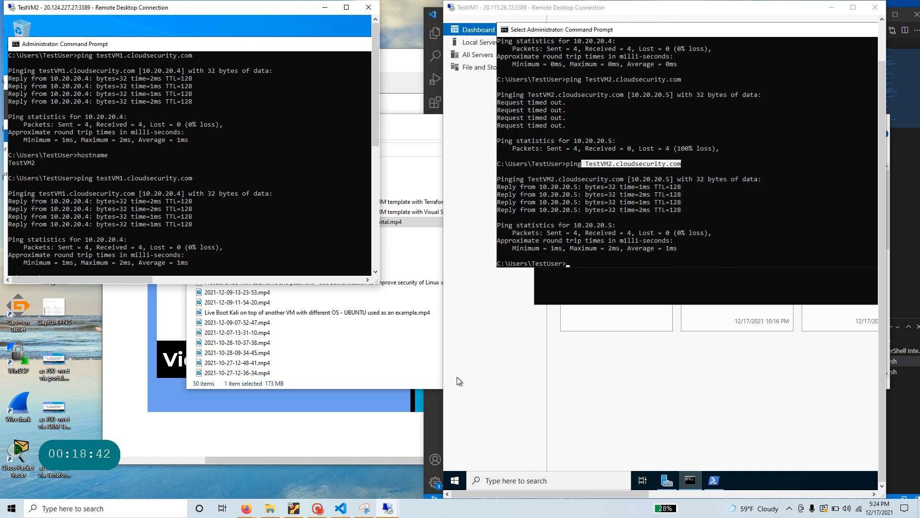
# - Switch to the AZ-700 lab page in Firefox and scroll to its top
pyautogui.moveTo(248, 511)
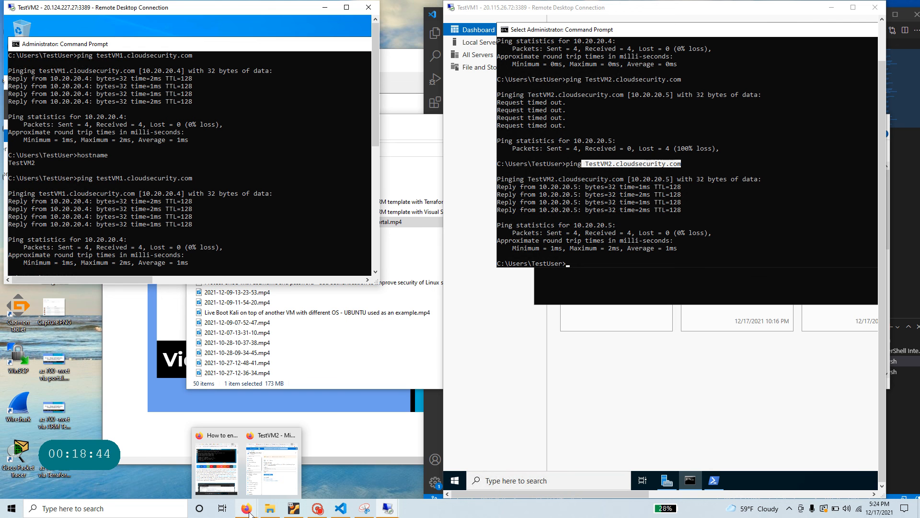
pyautogui.click(216, 467)
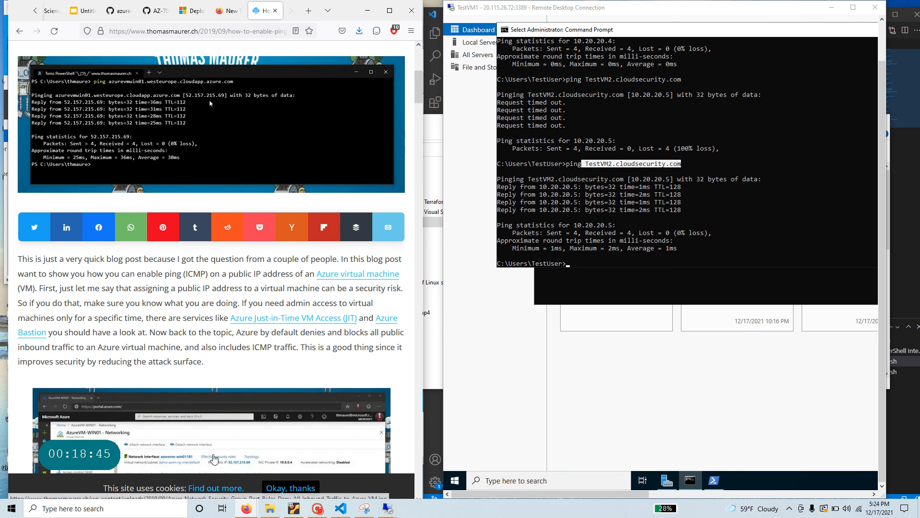
pyautogui.click(158, 10)
pyautogui.scroll(-3, 192, 273)
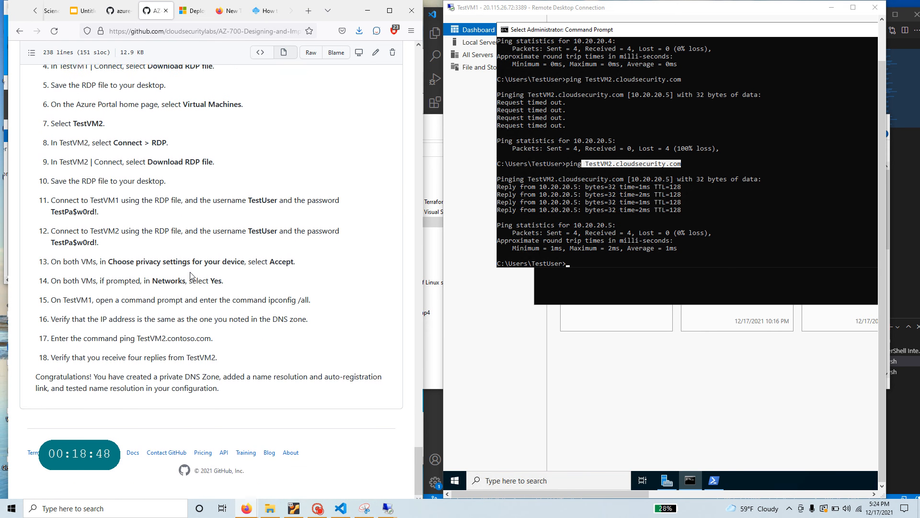
pyautogui.scroll(15, 190, 276)
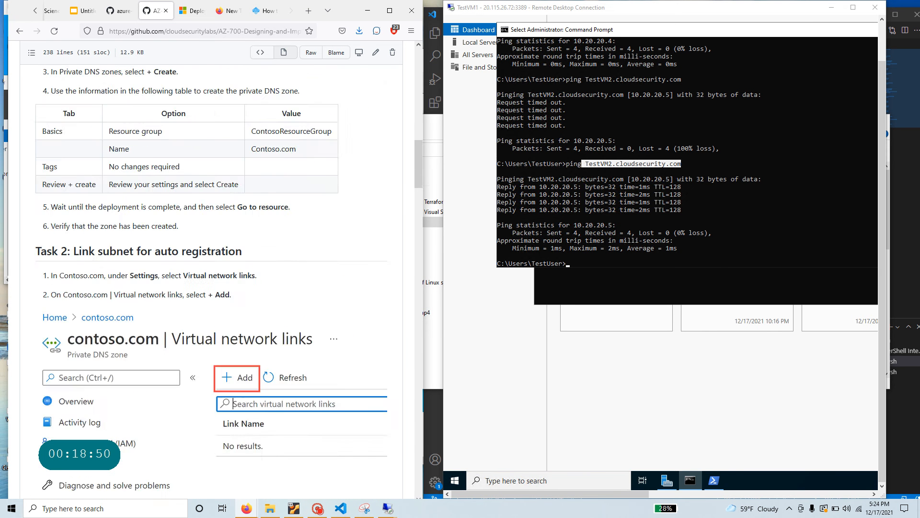
pyautogui.scroll(15, 190, 275)
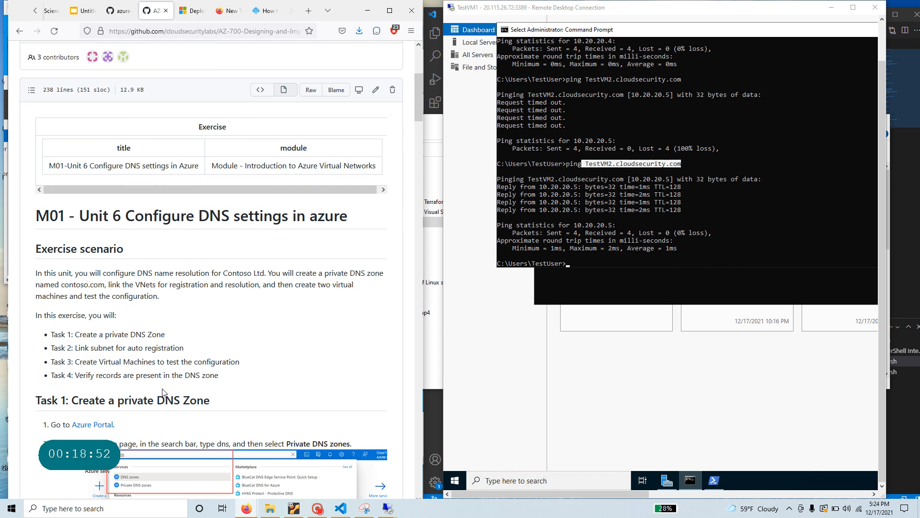
# - Highlight Tasks 1–3 in the list, starting with Create a private DNS Zone
pyautogui.moveTo(167, 334); pyautogui.dragTo(74, 335)
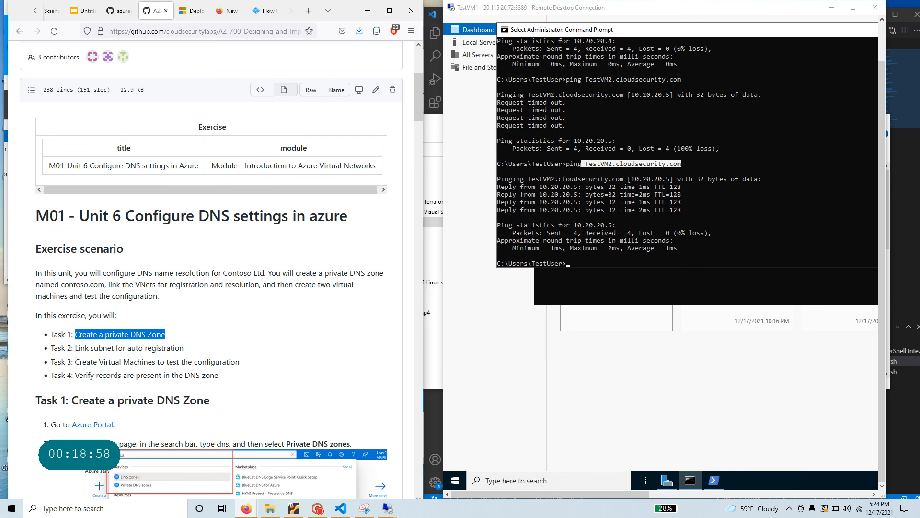
pyautogui.moveTo(75, 347); pyautogui.dragTo(184, 348)
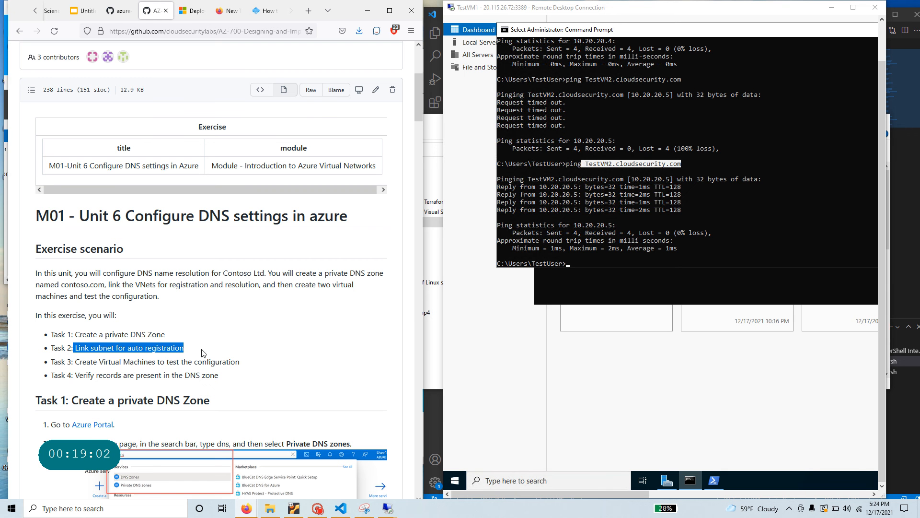
pyautogui.moveTo(239, 362); pyautogui.dragTo(75, 362)
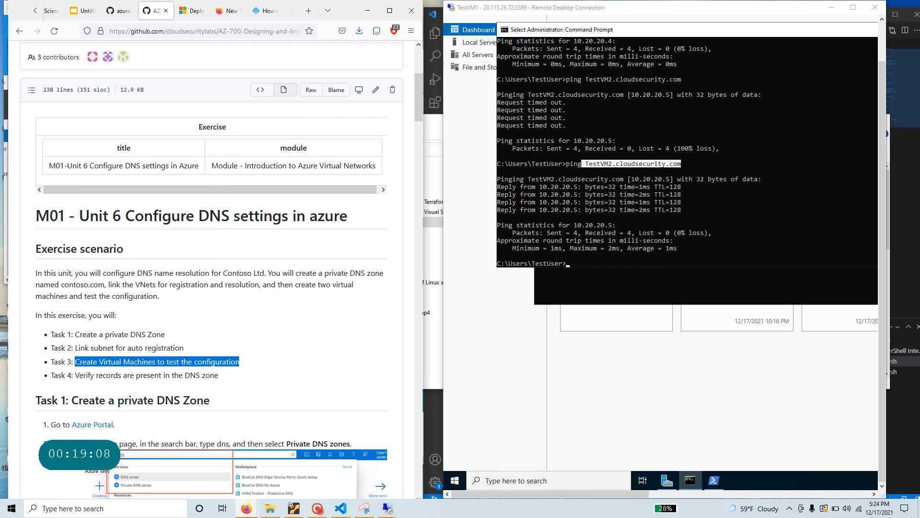
pyautogui.moveTo(166, 336); pyautogui.dragTo(75, 337)
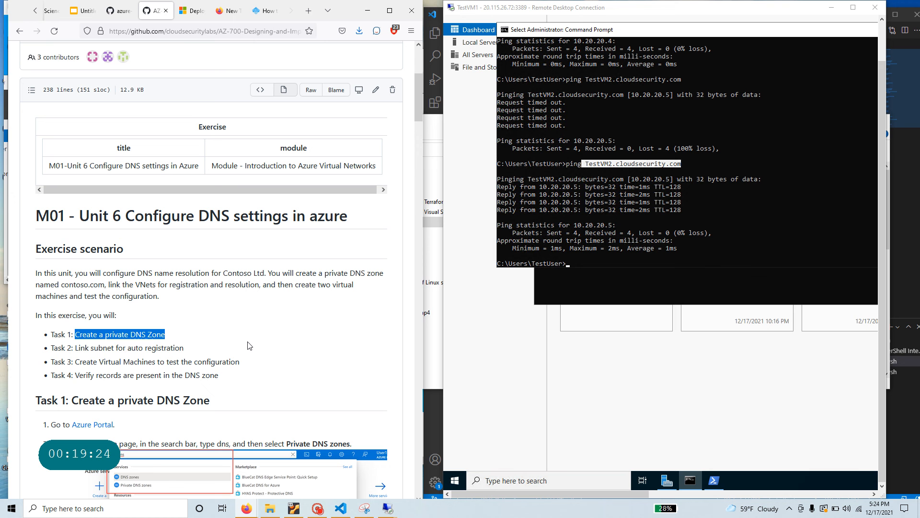
pyautogui.click(317, 508)
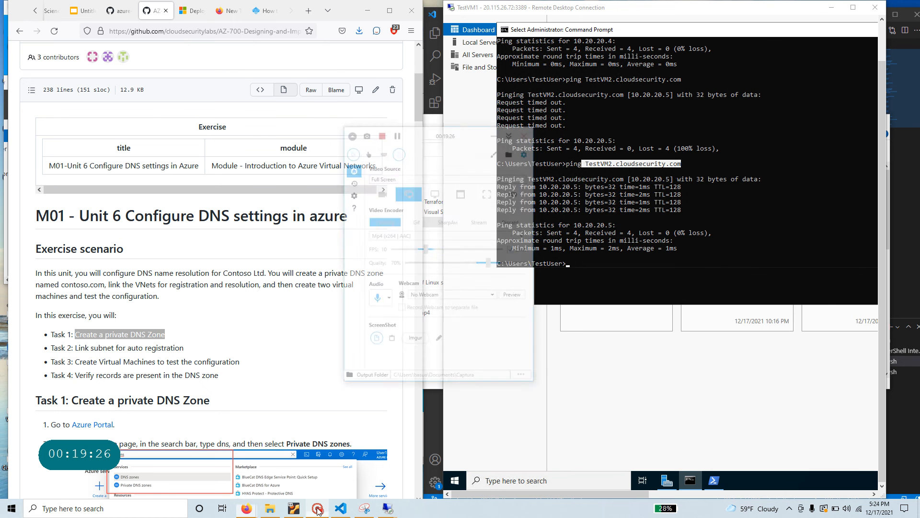